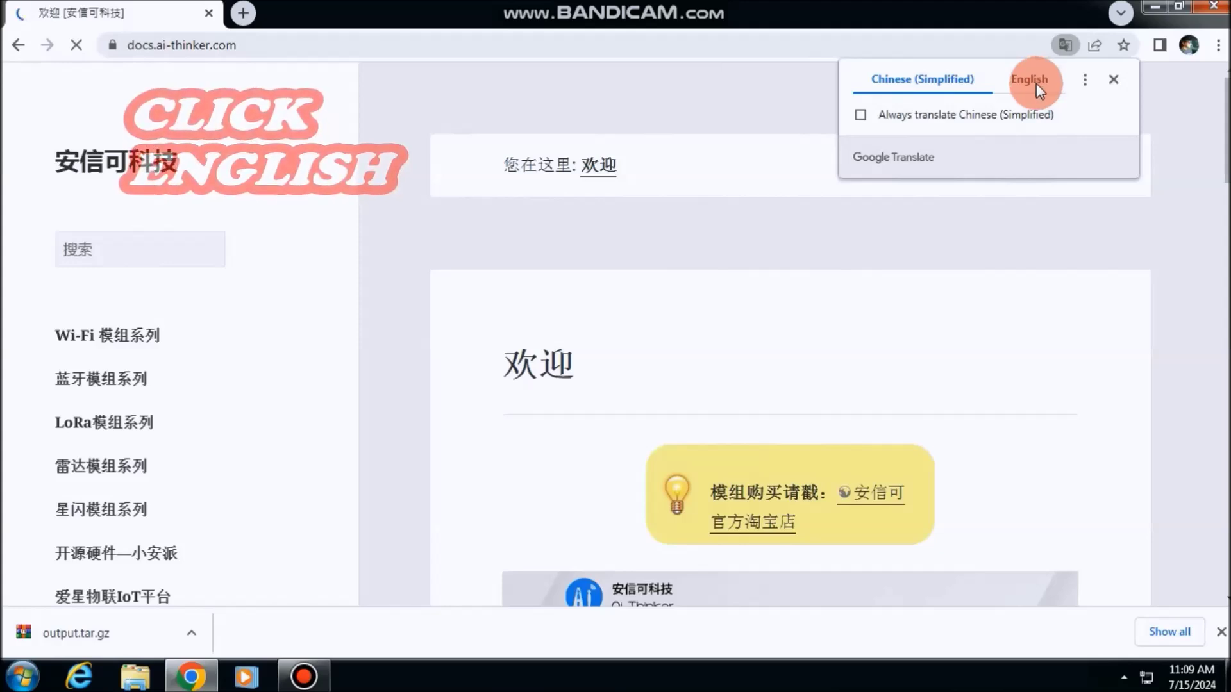
Translate the Ai-Thinker documentation page into English and open the Offline Voice Module Series page.
{"action": "left_click", "coordinate": [1036, 83]}
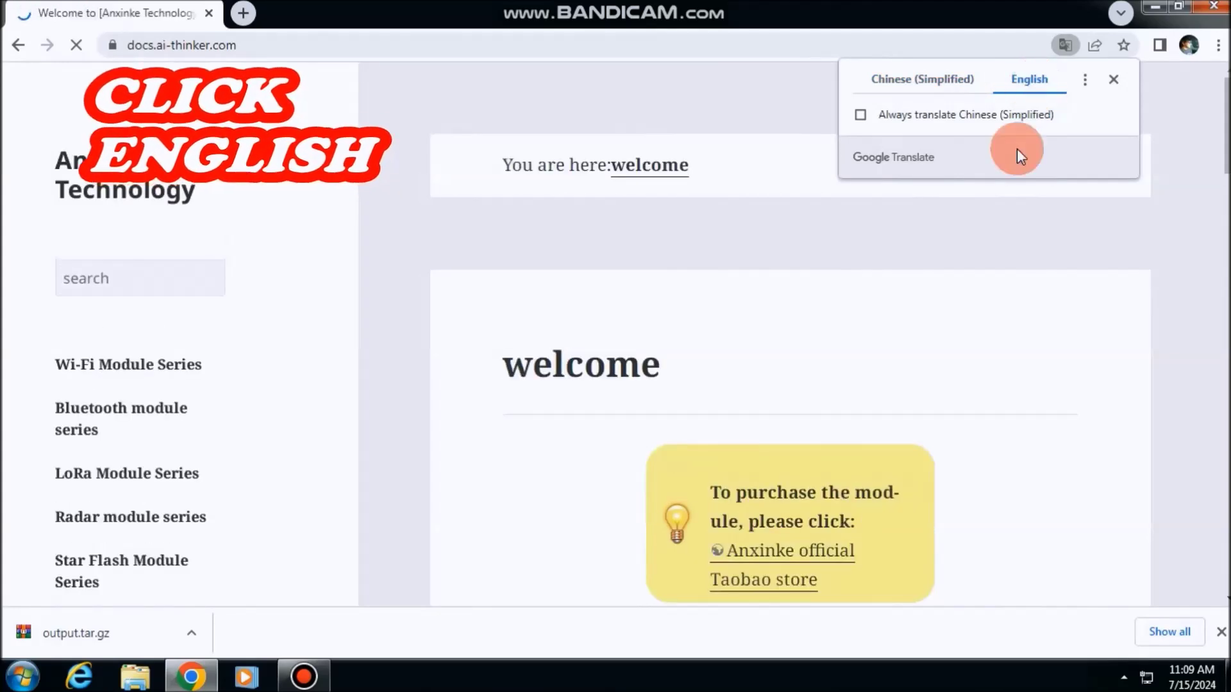
{"action": "scroll", "coordinate": [98, 377], "scroll_direction": "down", "scroll_amount": 5}
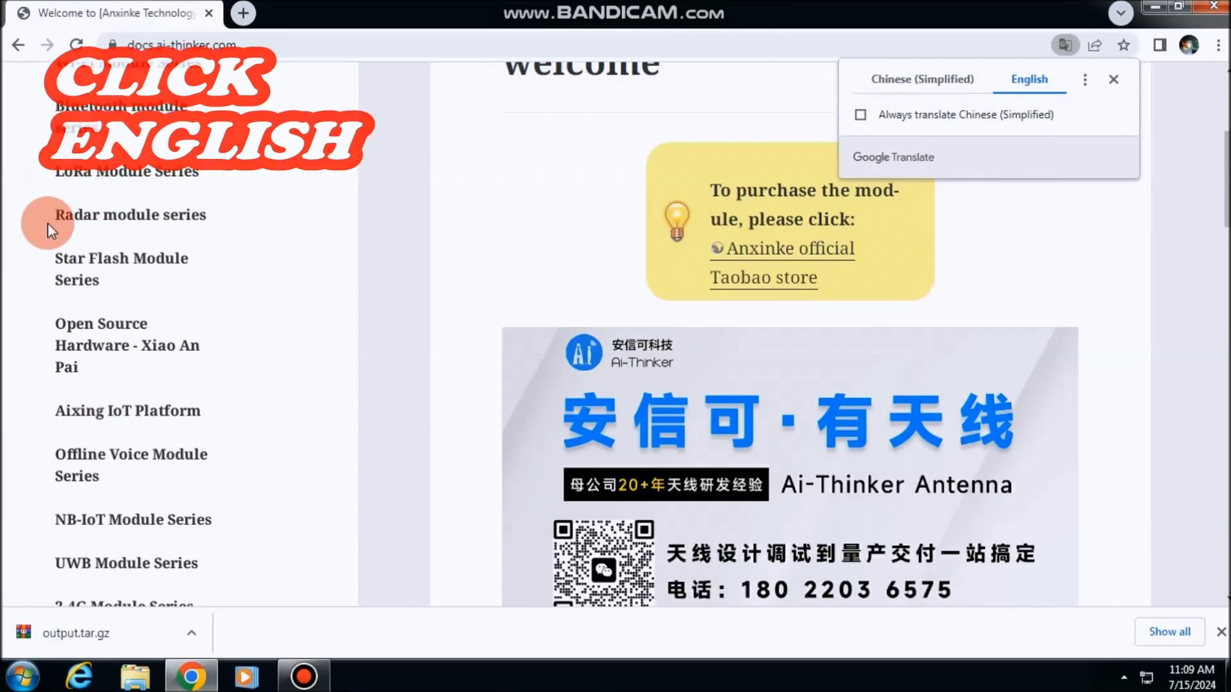
{"action": "left_click", "coordinate": [191, 467]}
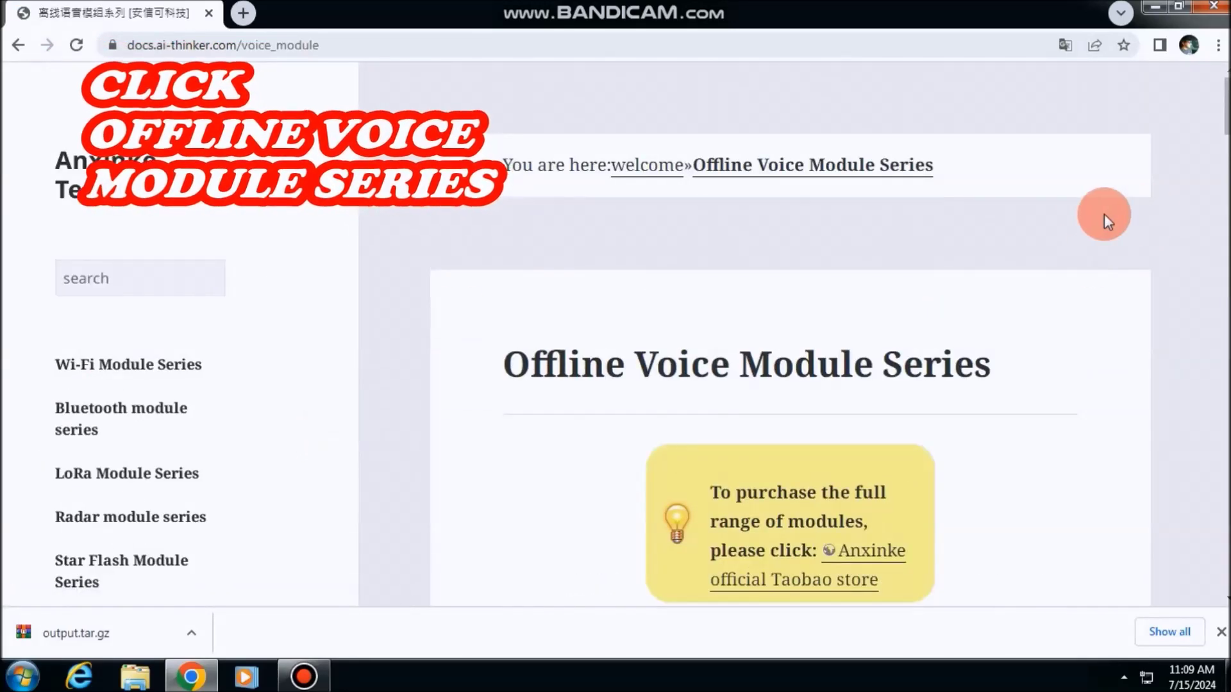
Download the English serial port burning firmware from the VC series factory firmware downloads.
{"action": "scroll", "coordinate": [1090, 213], "scroll_direction": "down", "scroll_amount": 8}
{"action": "scroll", "coordinate": [1090, 213], "scroll_direction": "down", "scroll_amount": 20}
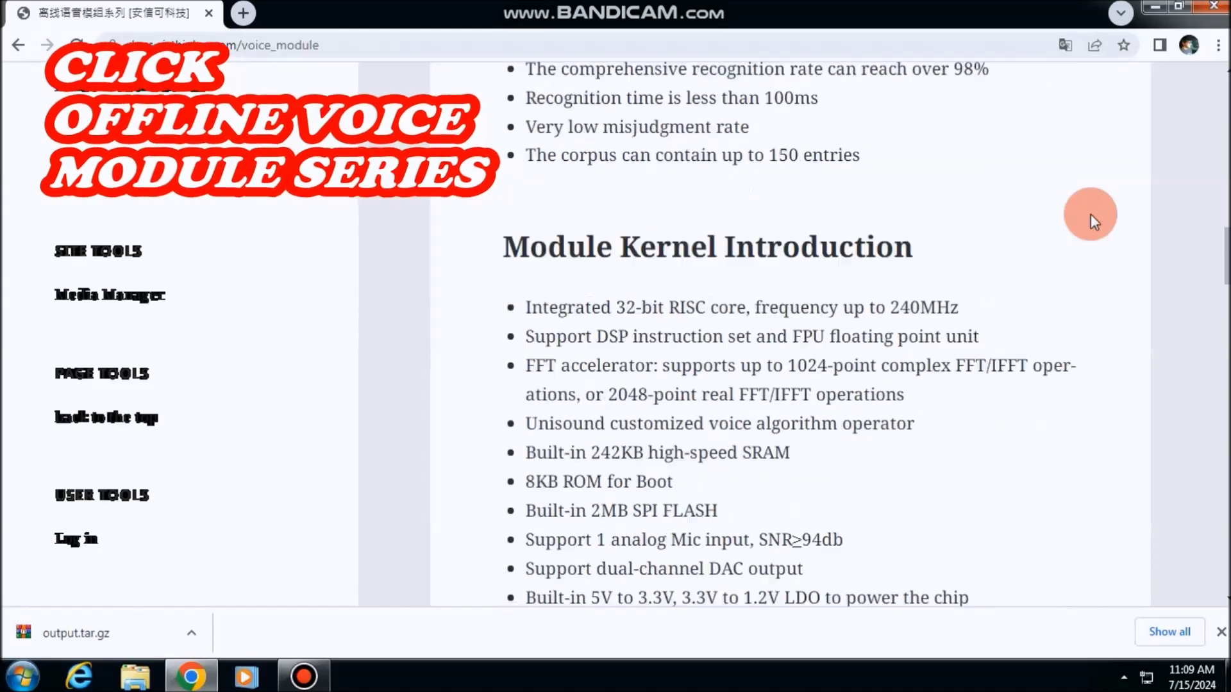
{"action": "scroll", "coordinate": [1090, 213], "scroll_direction": "down", "scroll_amount": 13}
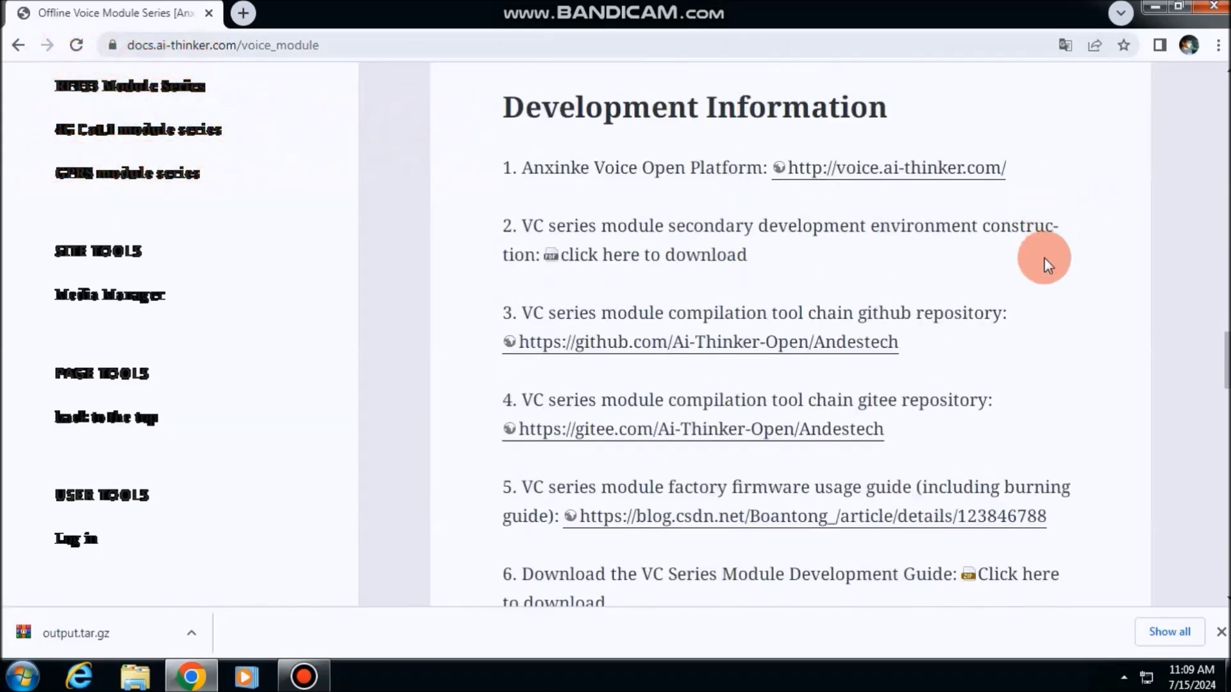
{"action": "scroll", "coordinate": [1014, 261], "scroll_direction": "down", "scroll_amount": 1}
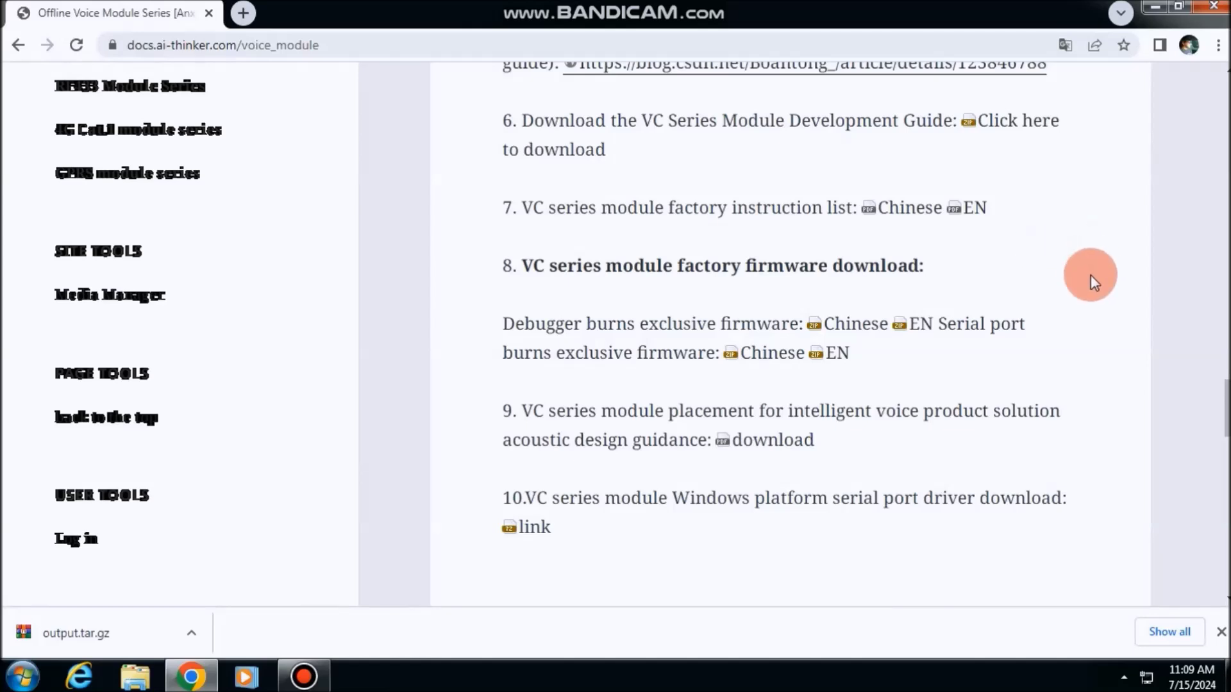
{"action": "scroll", "coordinate": [1090, 275], "scroll_direction": "down", "scroll_amount": 2}
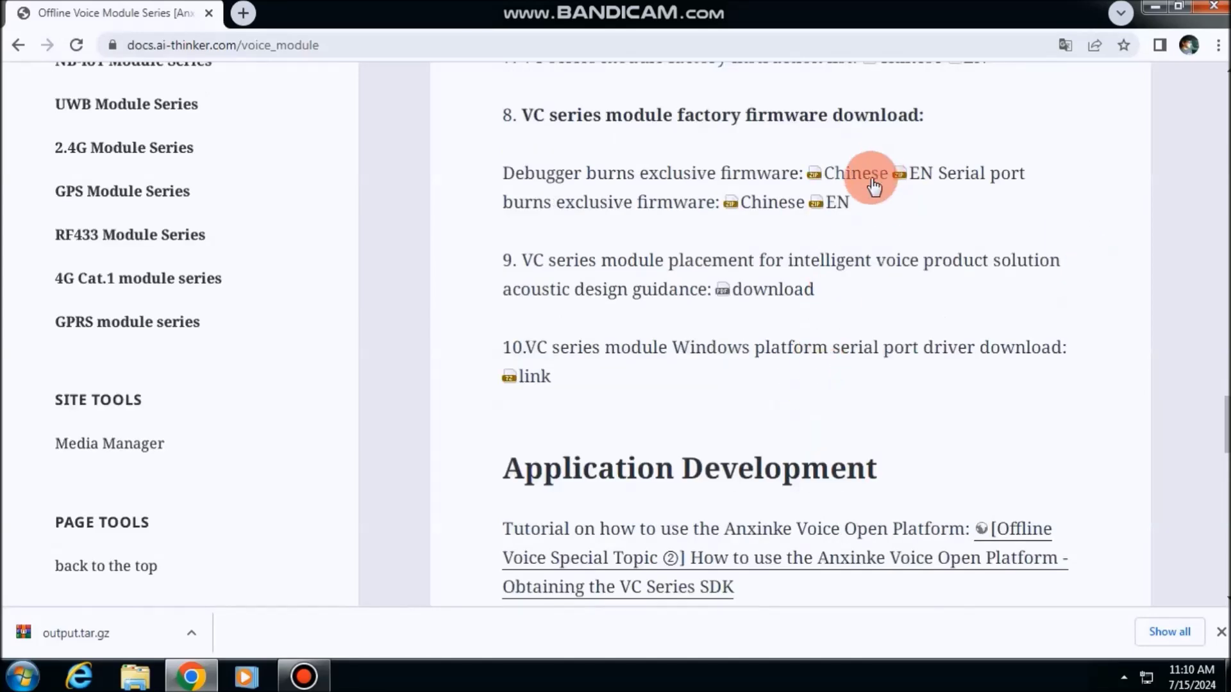
{"action": "left_click", "coordinate": [838, 202]}
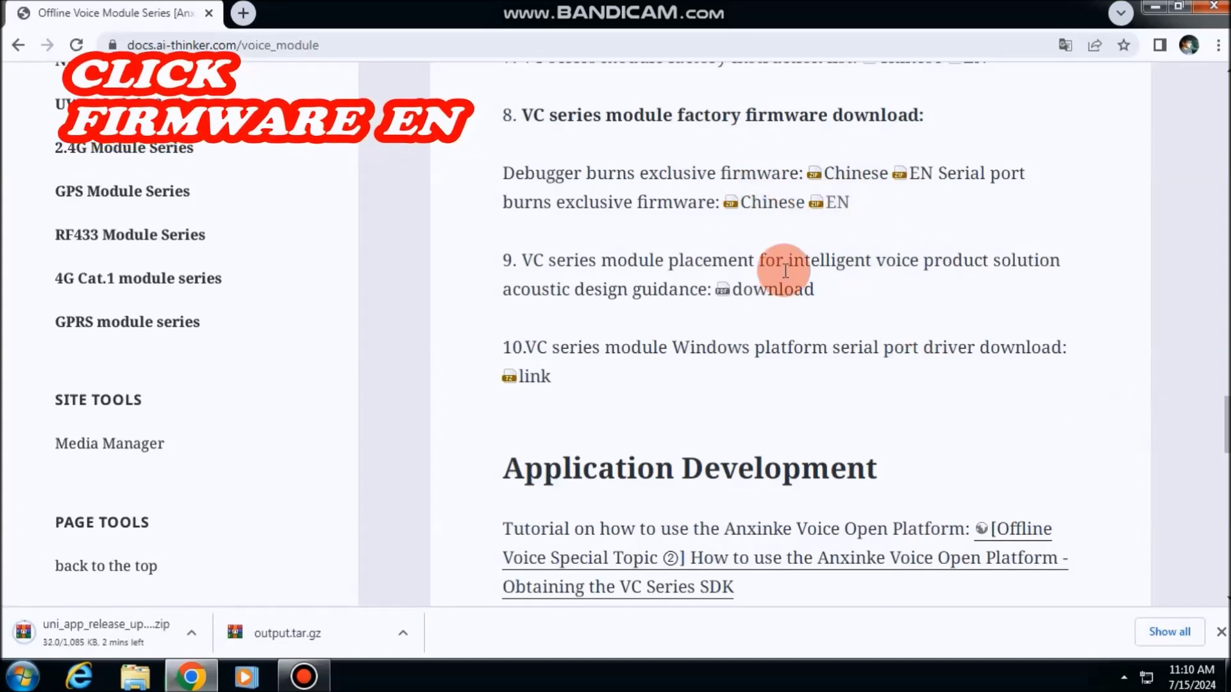
Download the VC series Windows serial port driver and the Serial port burning tool.
{"action": "left_click", "coordinate": [533, 378]}
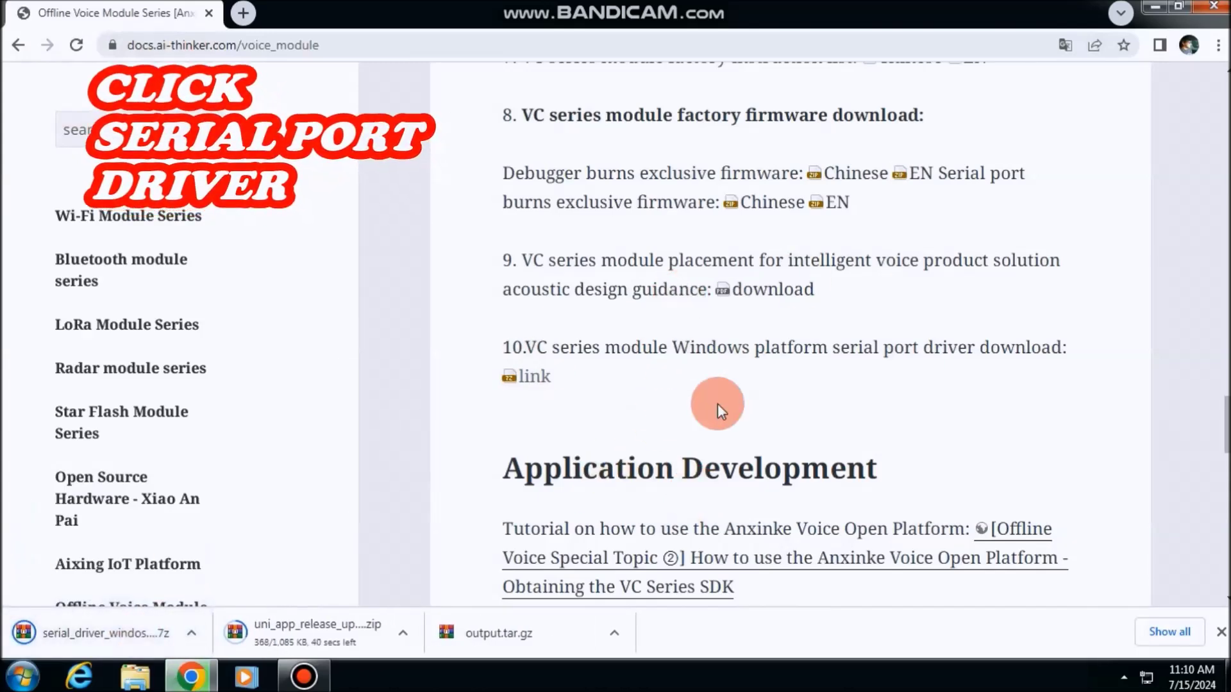
{"action": "scroll", "coordinate": [718, 409], "scroll_direction": "down", "scroll_amount": 8}
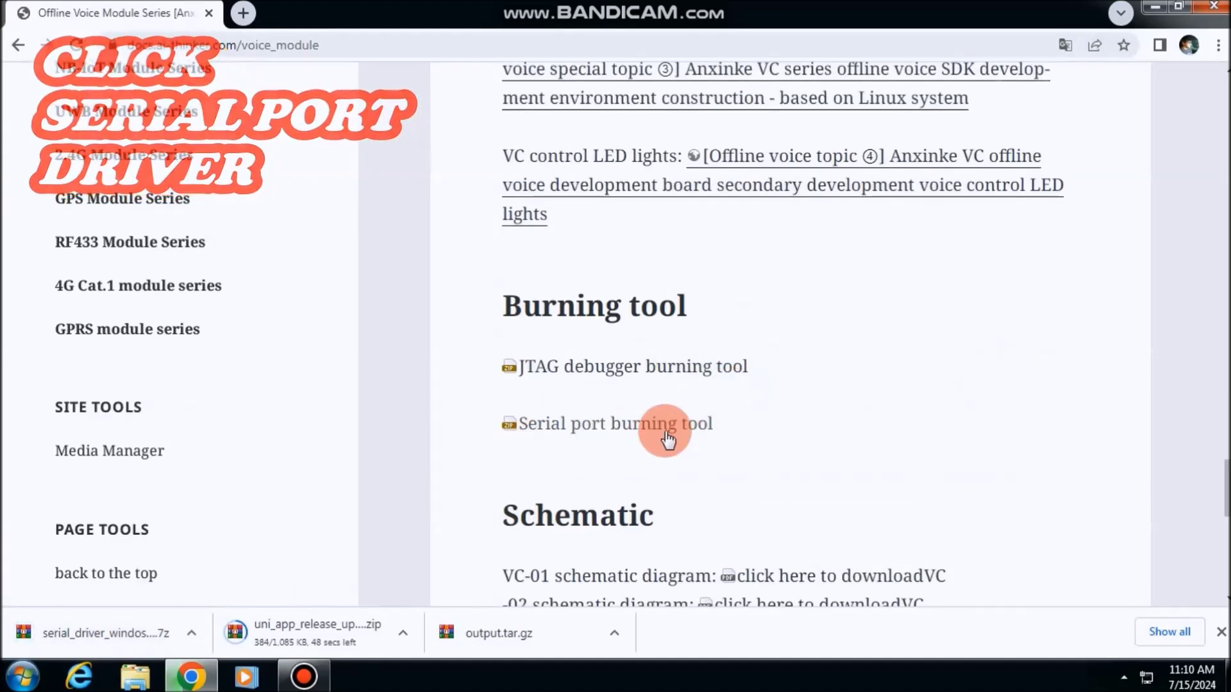
{"action": "left_click", "coordinate": [674, 428]}
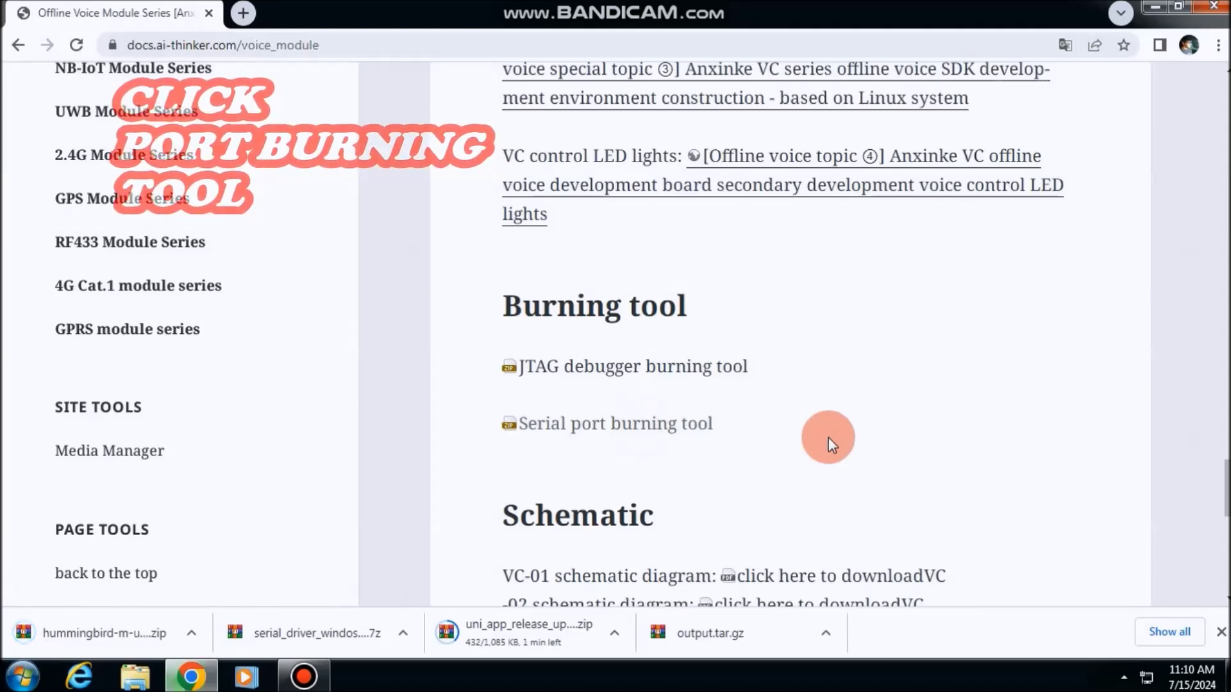
{"action": "scroll", "coordinate": [828, 437], "scroll_direction": "down", "scroll_amount": 2}
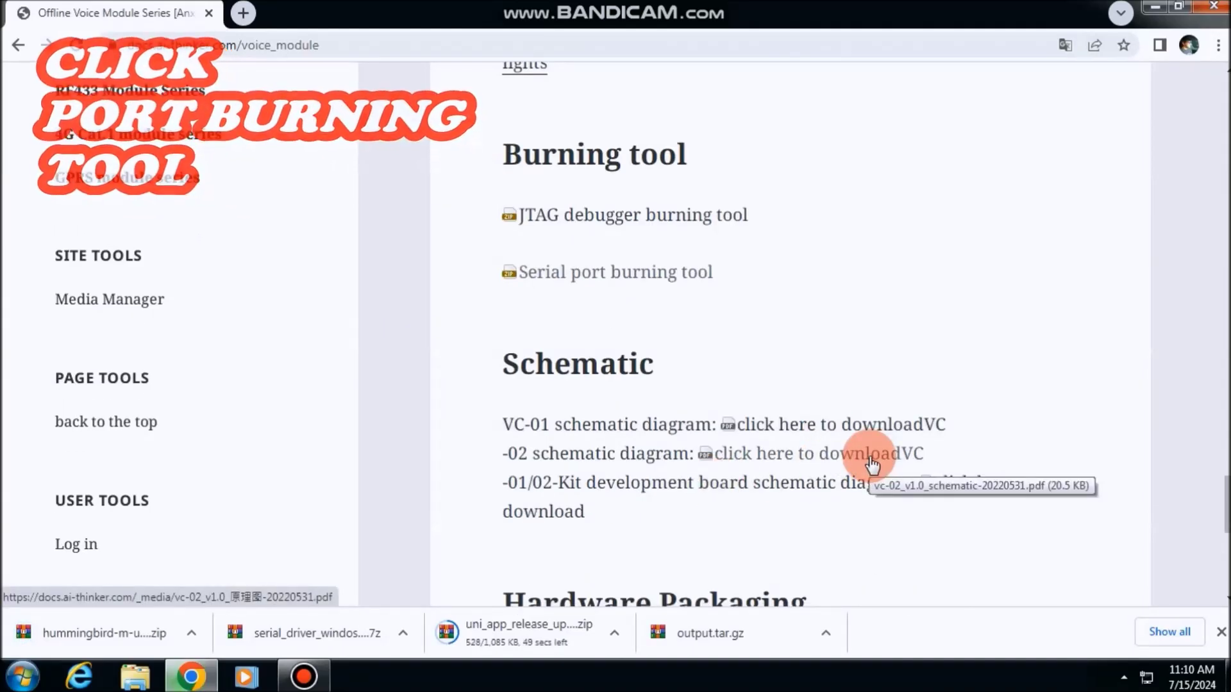
Show the downloaded serial driver in its folder and extract serial_driver_windos (1) into a new folder of that name on drive C:.
{"action": "left_click", "coordinate": [402, 634]}
{"action": "left_click", "coordinate": [481, 571]}
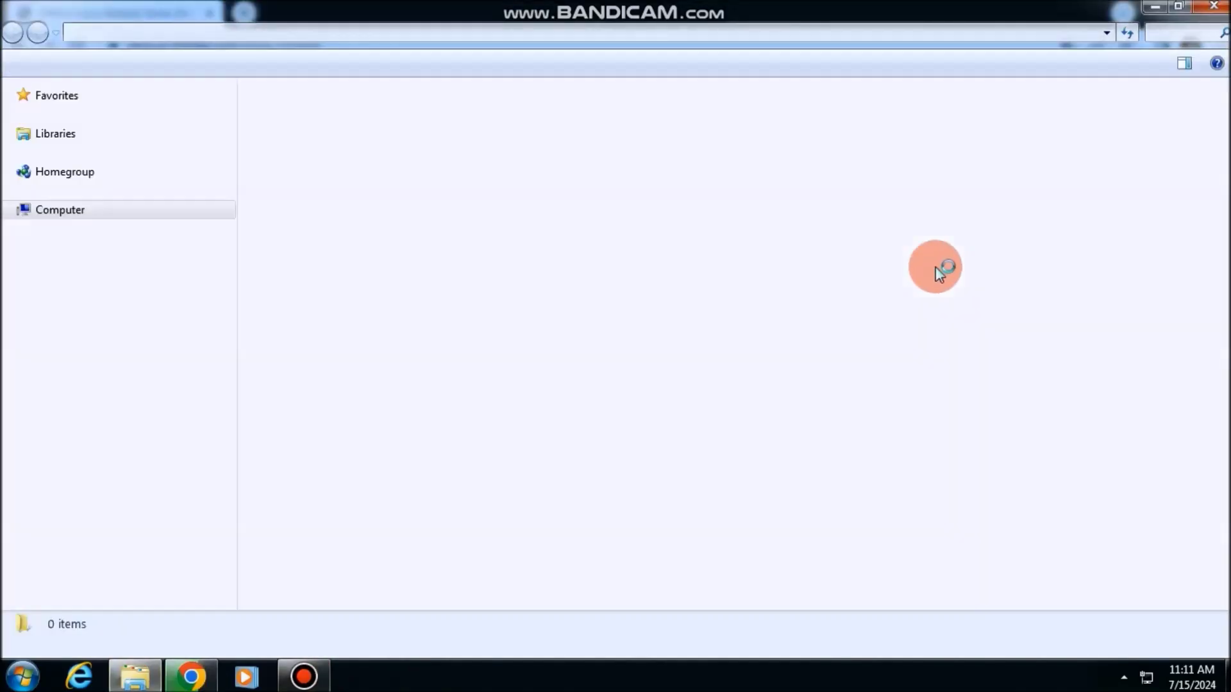
{"action": "right_click", "coordinate": [1184, 532]}
{"action": "left_click", "coordinate": [1049, 224]}
{"action": "left_click", "coordinate": [680, 319]}
{"action": "left_click", "coordinate": [797, 218]}
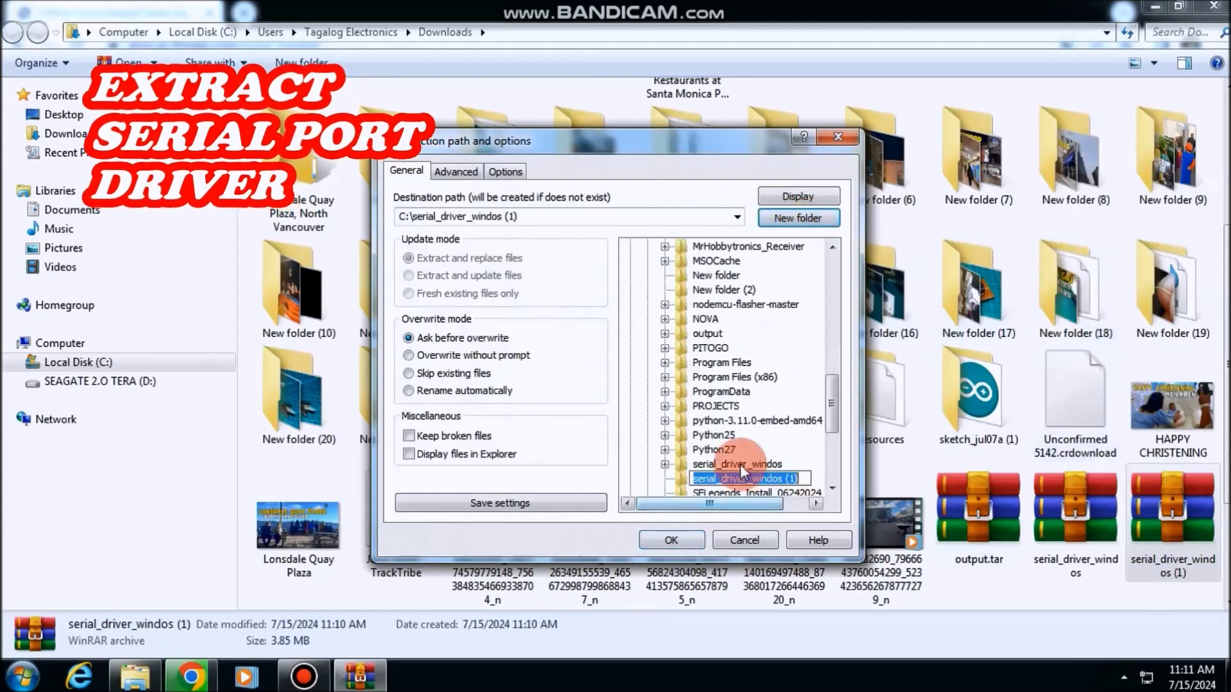
{"action": "key", "text": "Return"}
Extract the hummingbird-m-update-tool (1) archive into a new folder of the same name on drive C:.
{"action": "scroll", "coordinate": [1010, 522], "scroll_direction": "down", "scroll_amount": 2}
{"action": "right_click", "coordinate": [407, 540]}
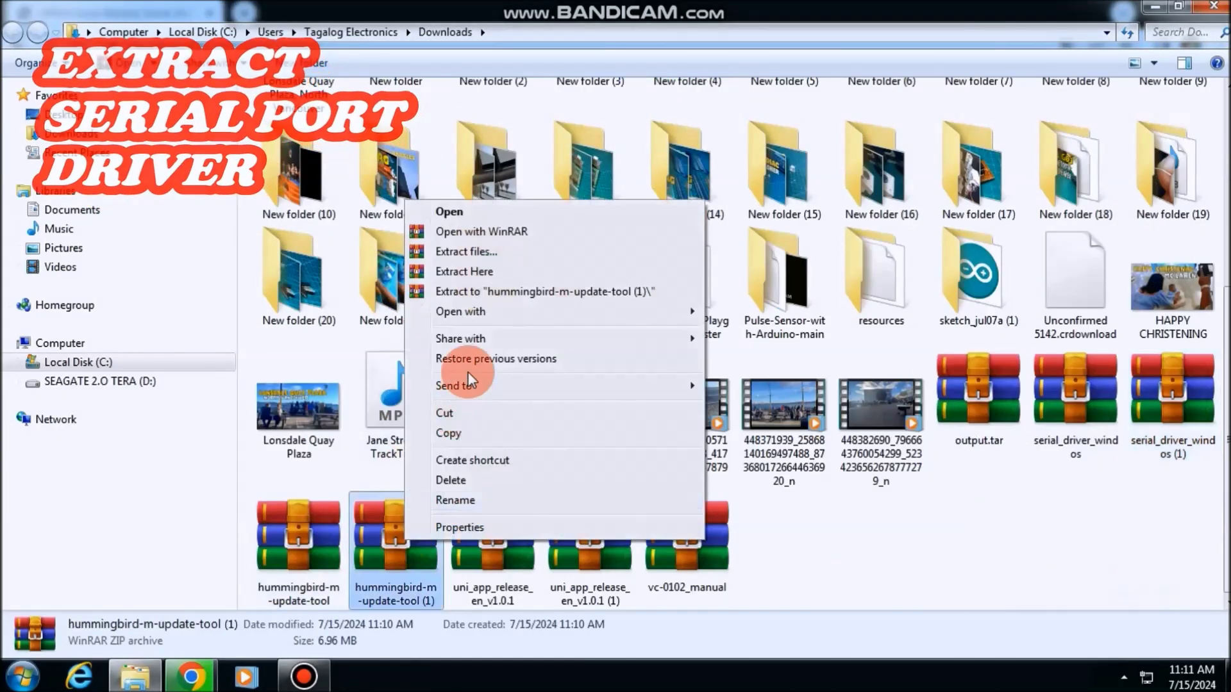
{"action": "left_click", "coordinate": [466, 251]}
{"action": "left_click", "coordinate": [686, 349]}
{"action": "left_click", "coordinate": [797, 218]}
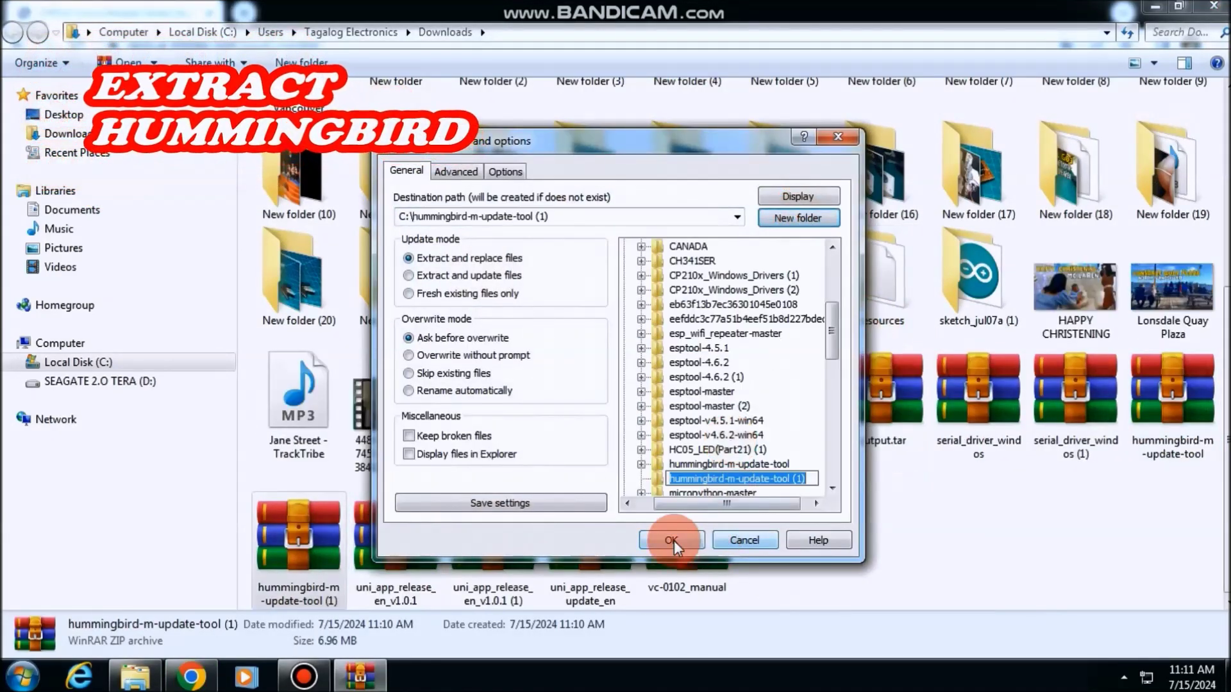
{"action": "left_click", "coordinate": [671, 540]}
Extract the uni_app_release_en_v1.0.1 (1) firmware archive to drive C:.
{"action": "right_click", "coordinate": [504, 543]}
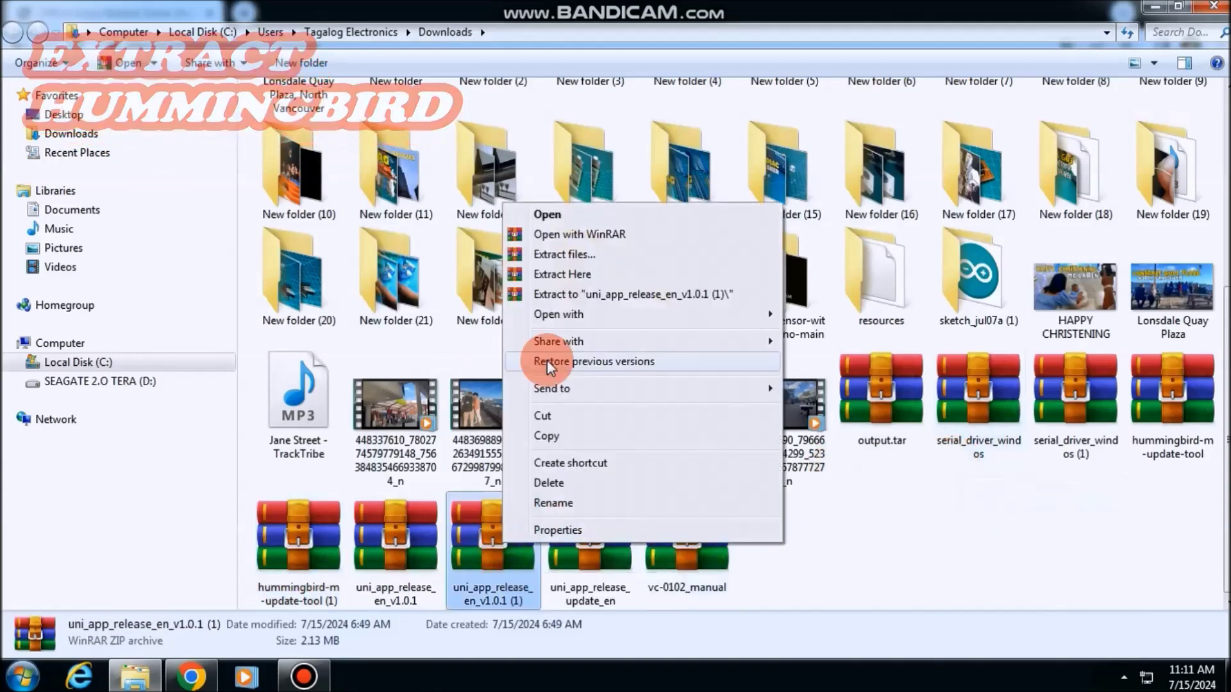
{"action": "left_click", "coordinate": [564, 255]}
{"action": "left_click", "coordinate": [719, 319]}
{"action": "left_click", "coordinate": [673, 539]}
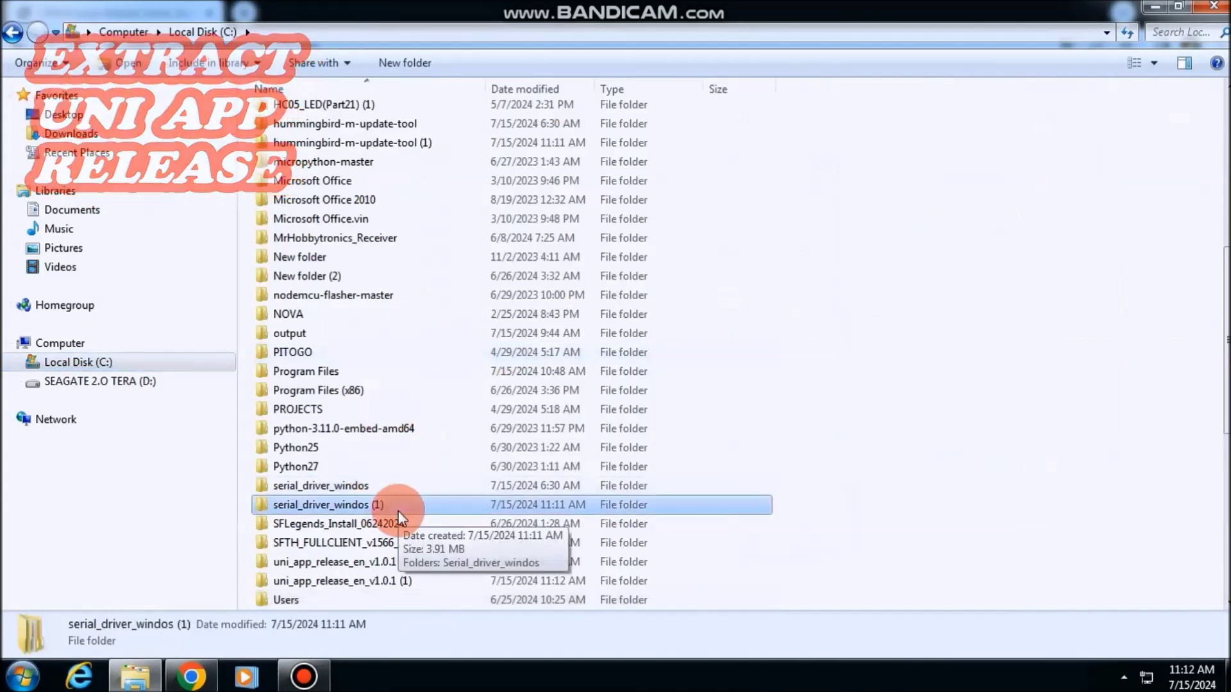
Install the CH341SER USB serial driver from the extracted serial_driver_windos (1) folder and close its setup.
{"action": "double_click", "coordinate": [398, 511]}
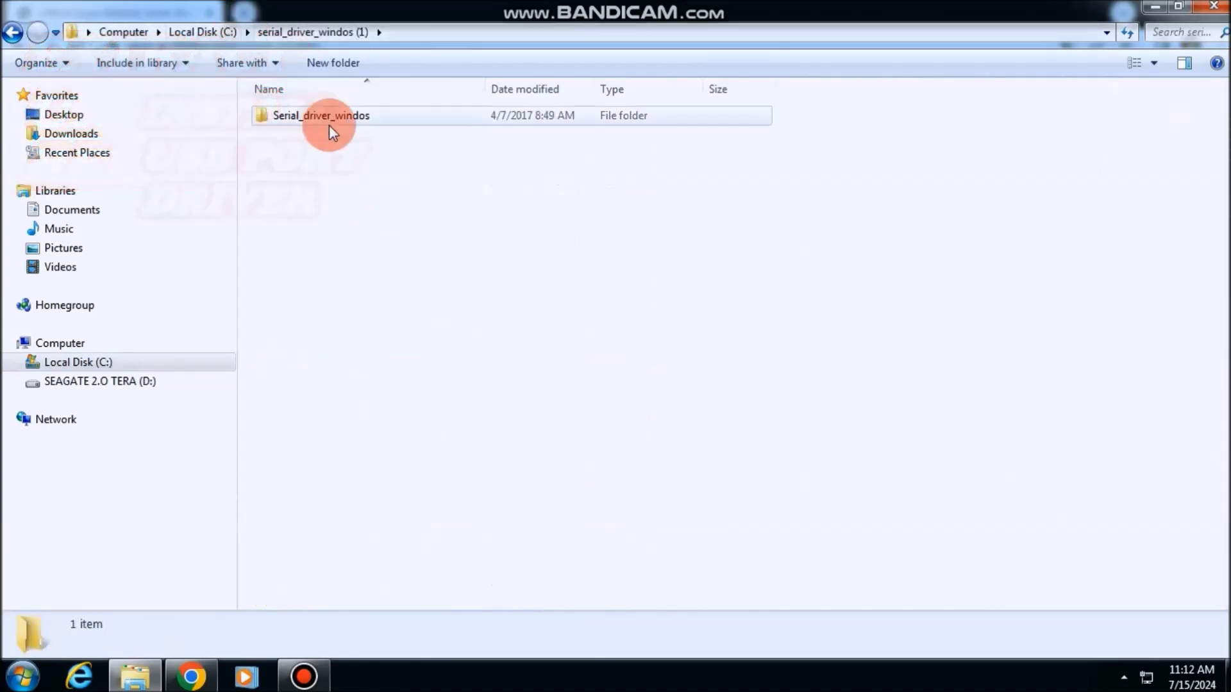
{"action": "double_click", "coordinate": [329, 122]}
{"action": "double_click", "coordinate": [298, 115]}
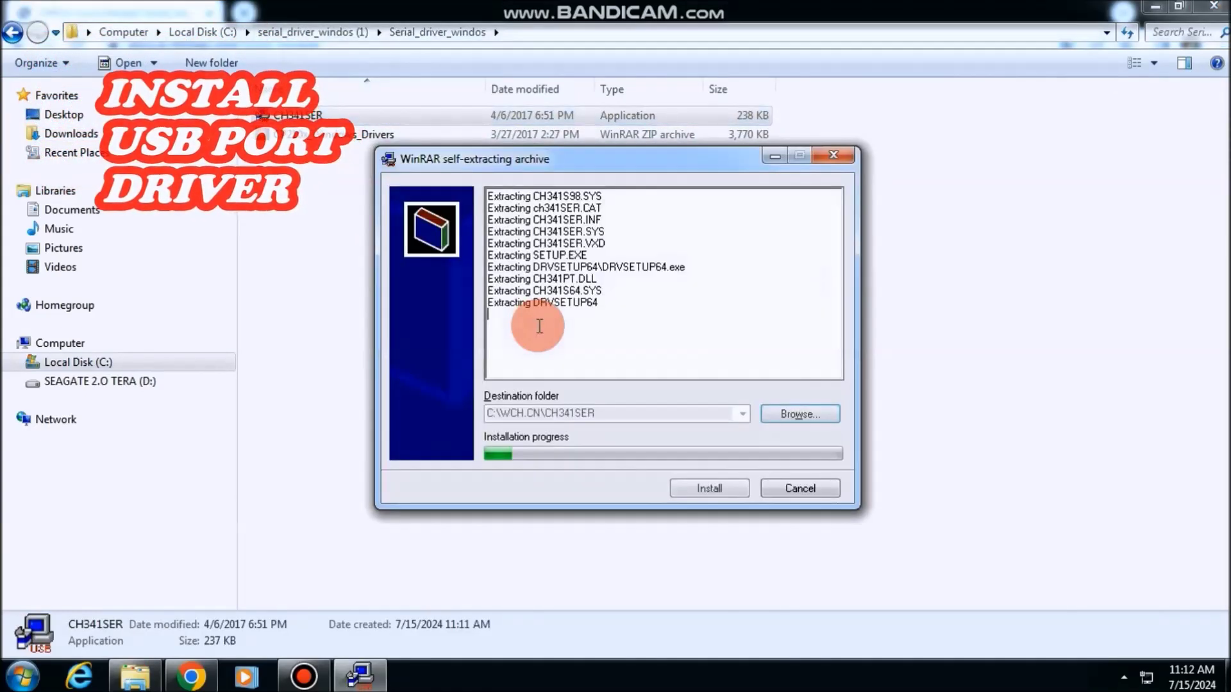
{"action": "left_click", "coordinate": [535, 318]}
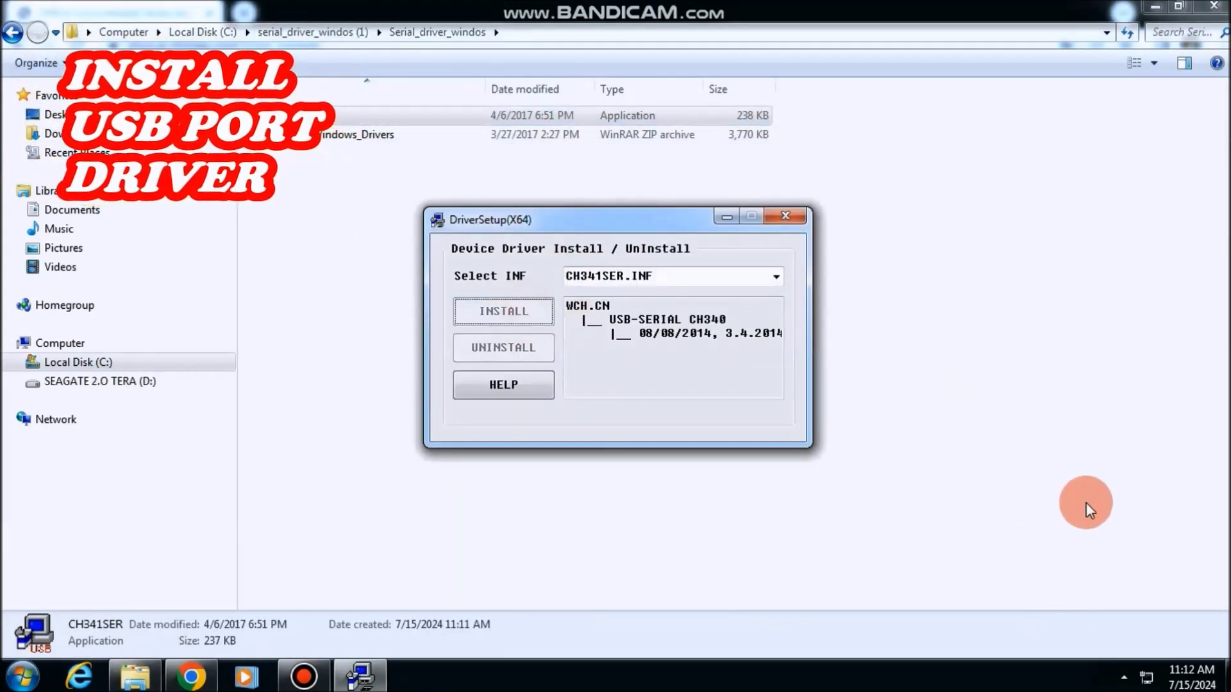
{"action": "left_click", "coordinate": [737, 398]}
{"action": "left_click", "coordinate": [785, 216]}
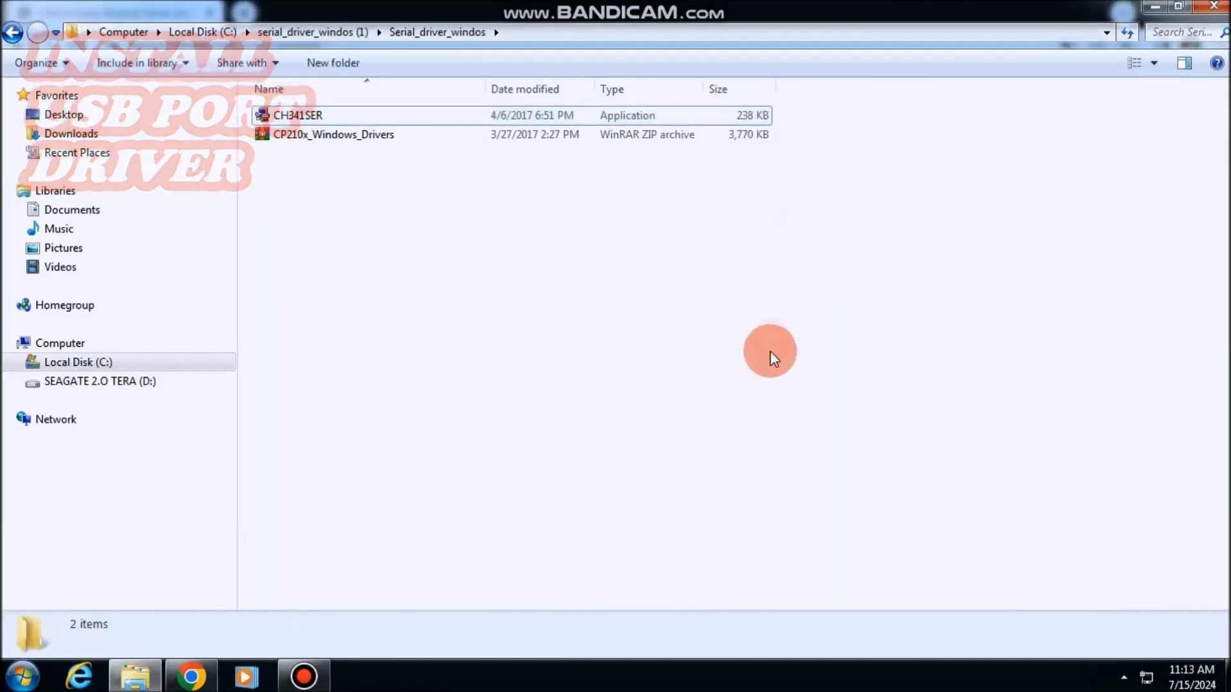
{"action": "left_click", "coordinate": [763, 401]}
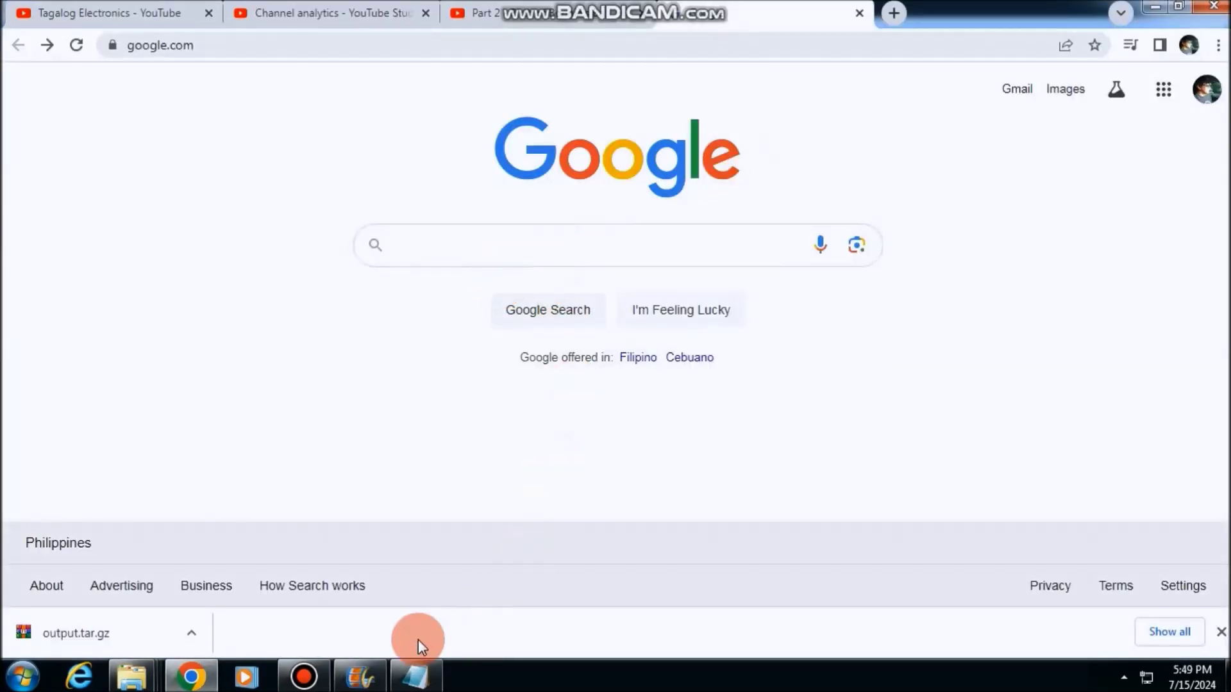
Search Google for "voice ai thinker" and open the voice.ai-thinker.com result translated into English.
{"action": "left_click", "coordinate": [432, 247]}
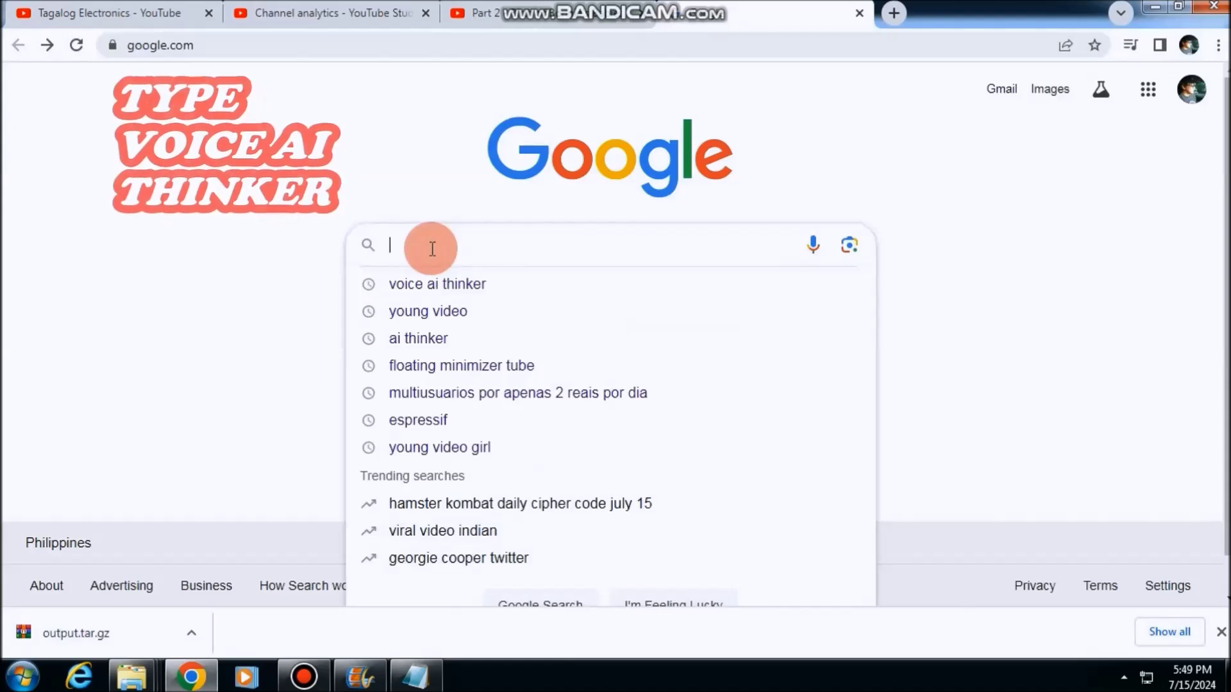
{"action": "type", "text": "voice ai t"}
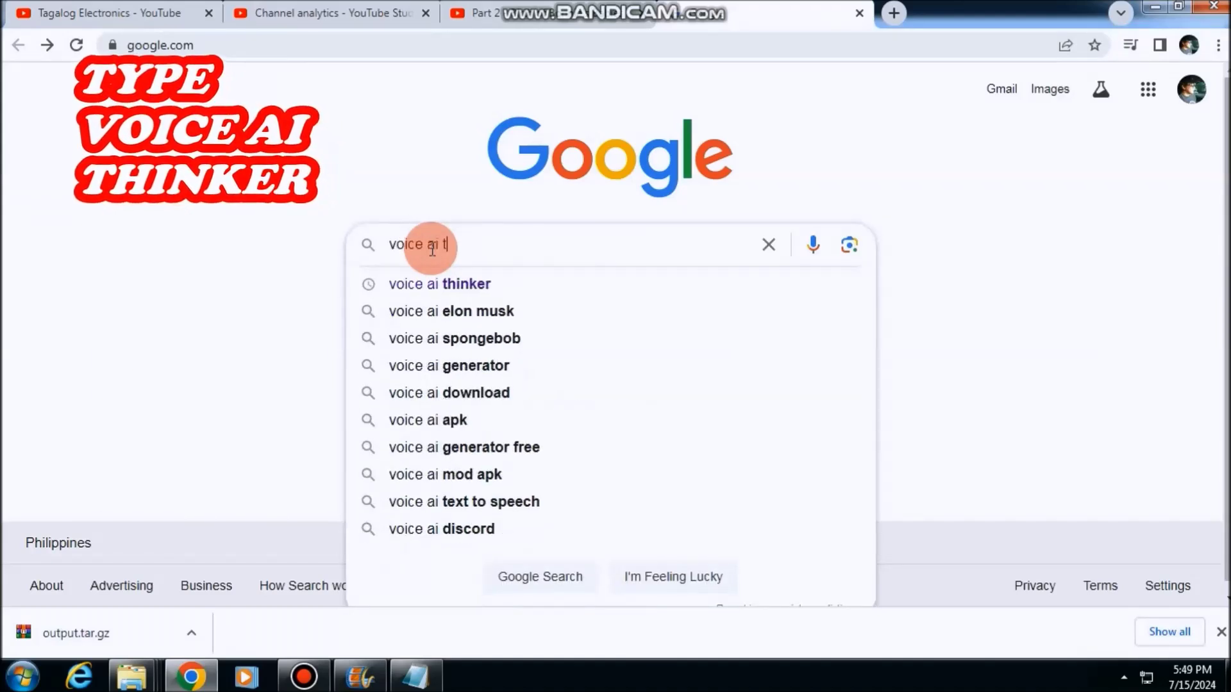
{"action": "type", "text": "hinker"}
{"action": "key", "text": "Return"}
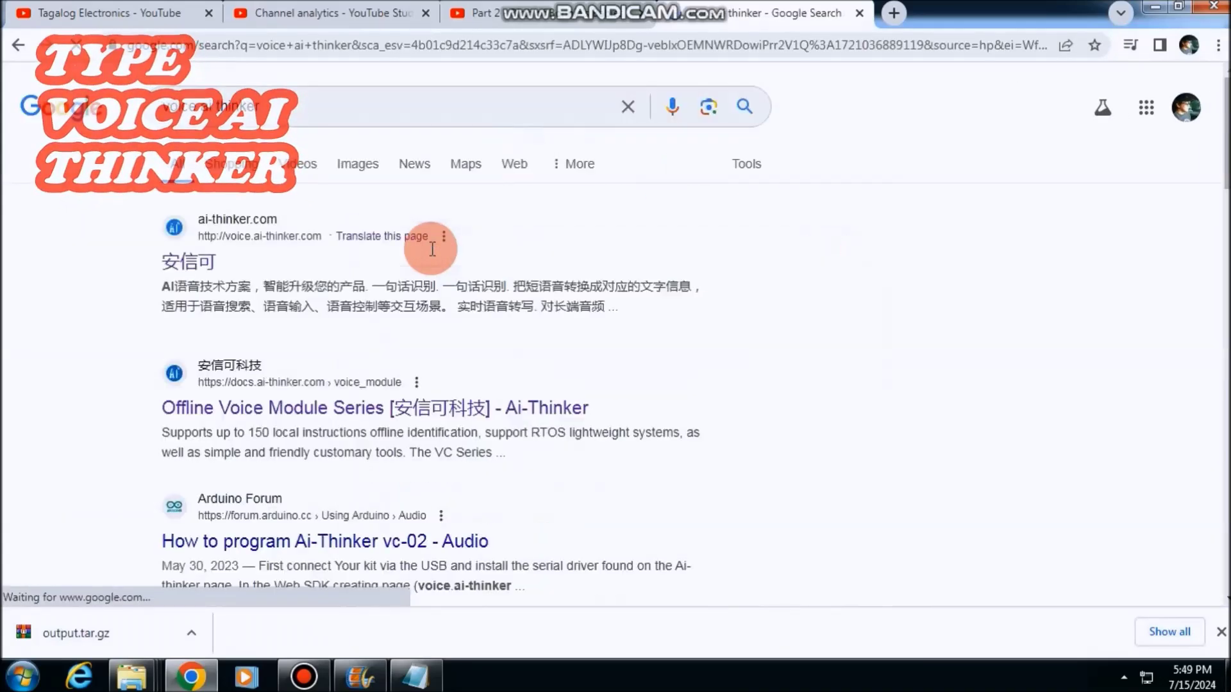
{"action": "left_click", "coordinate": [190, 264]}
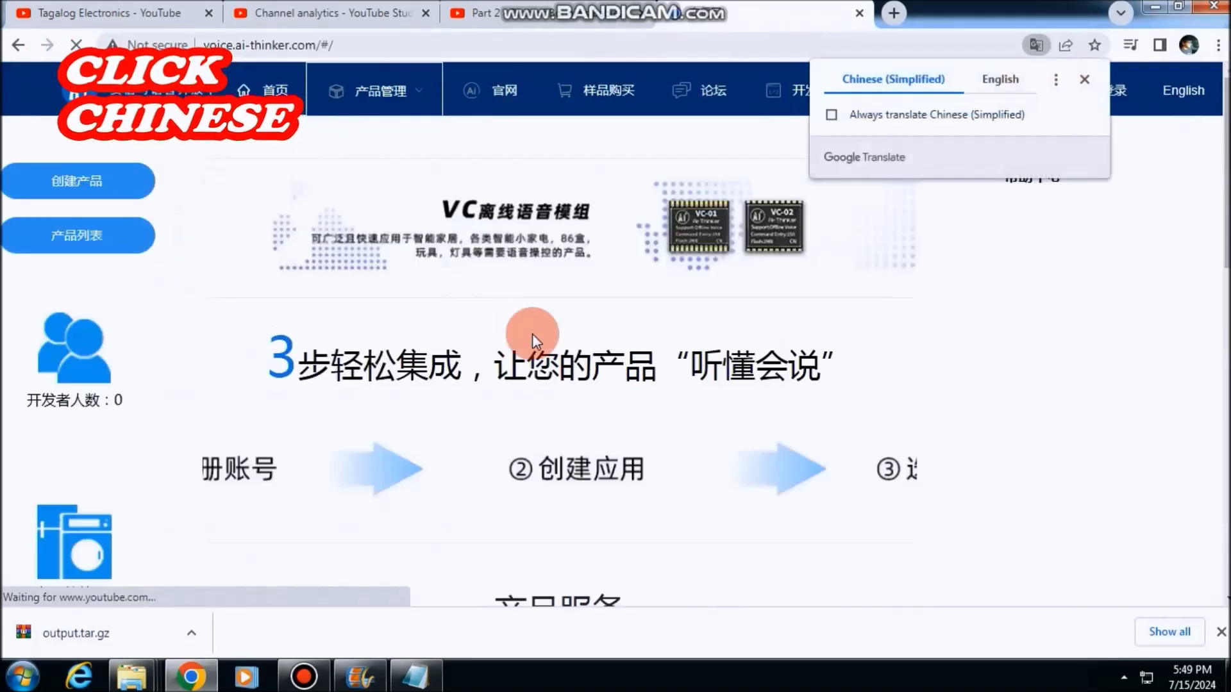
{"action": "left_click", "coordinate": [1011, 82]}
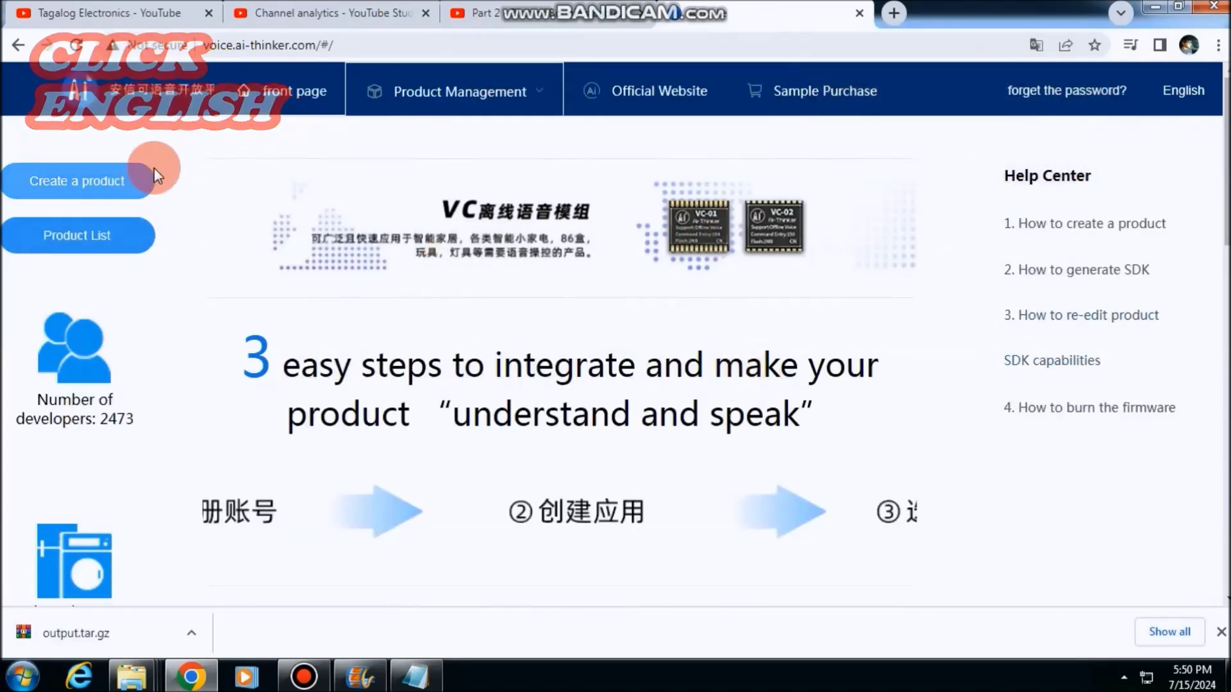
View the voice platform's account registration form, then return to the login page.
{"action": "left_click", "coordinate": [67, 186]}
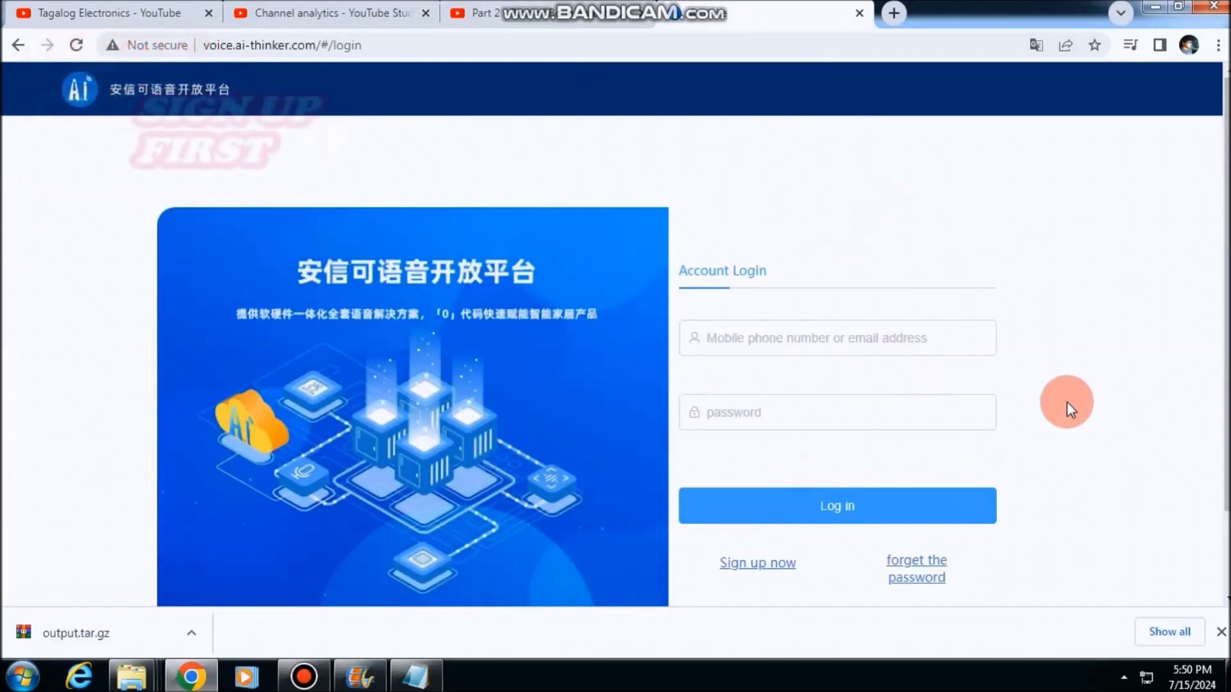
{"action": "left_click", "coordinate": [774, 564]}
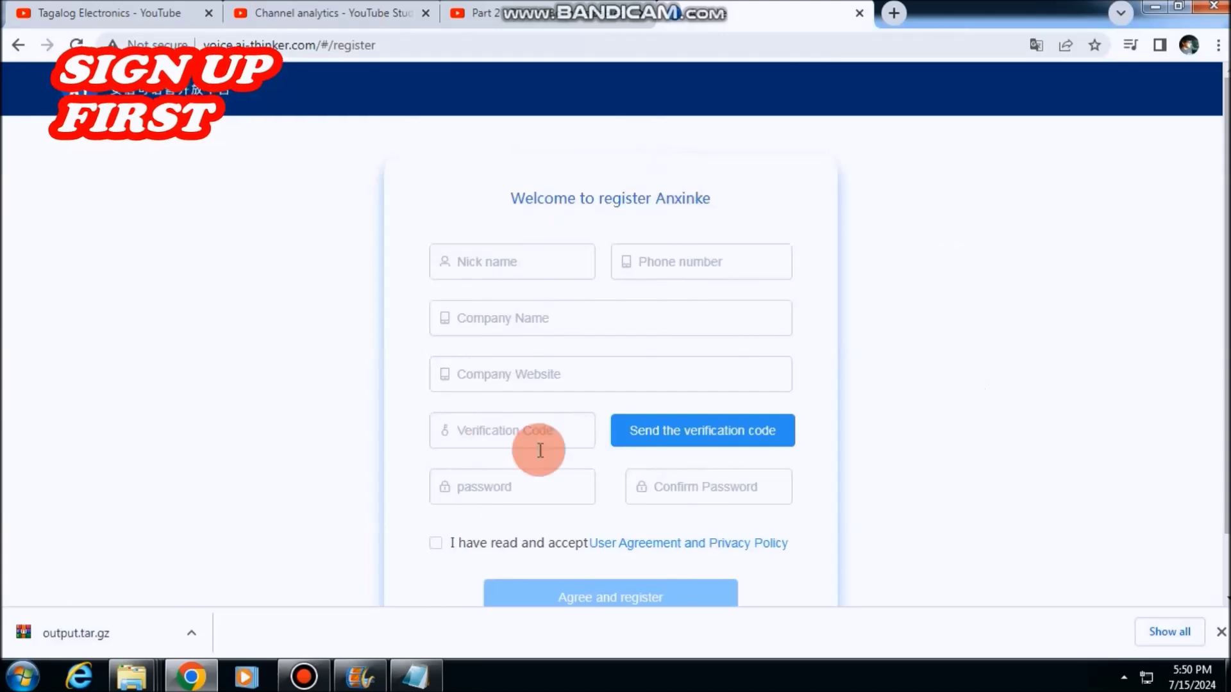
{"action": "left_click", "coordinate": [18, 45]}
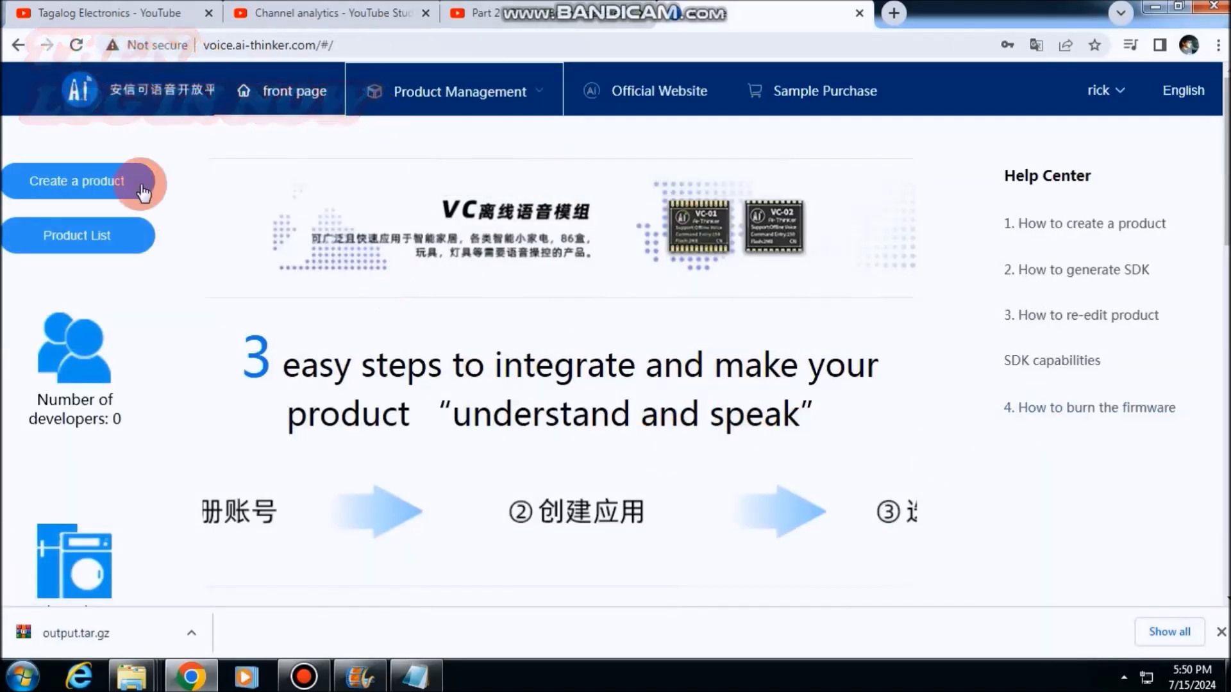
Start a new product and choose Ceiling lamp from the Lighting category.
{"action": "left_click", "coordinate": [38, 203]}
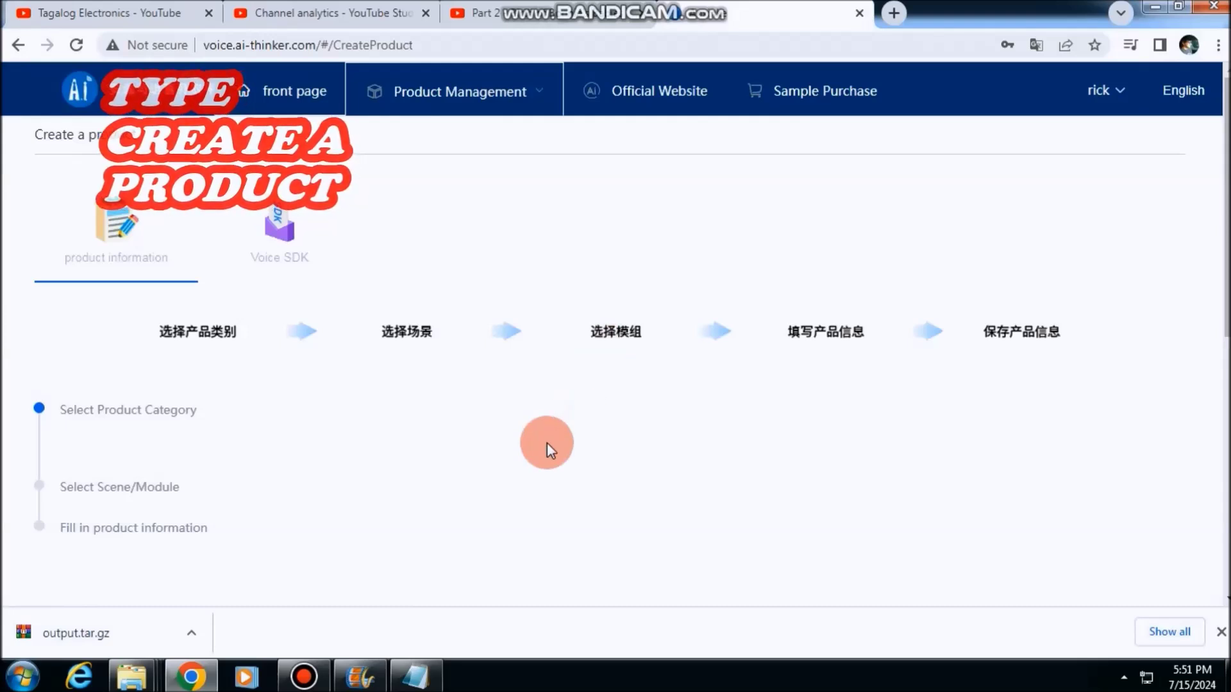
{"action": "scroll", "coordinate": [561, 442], "scroll_direction": "down", "scroll_amount": 5}
{"action": "scroll", "coordinate": [434, 247], "scroll_direction": "up", "scroll_amount": 2}
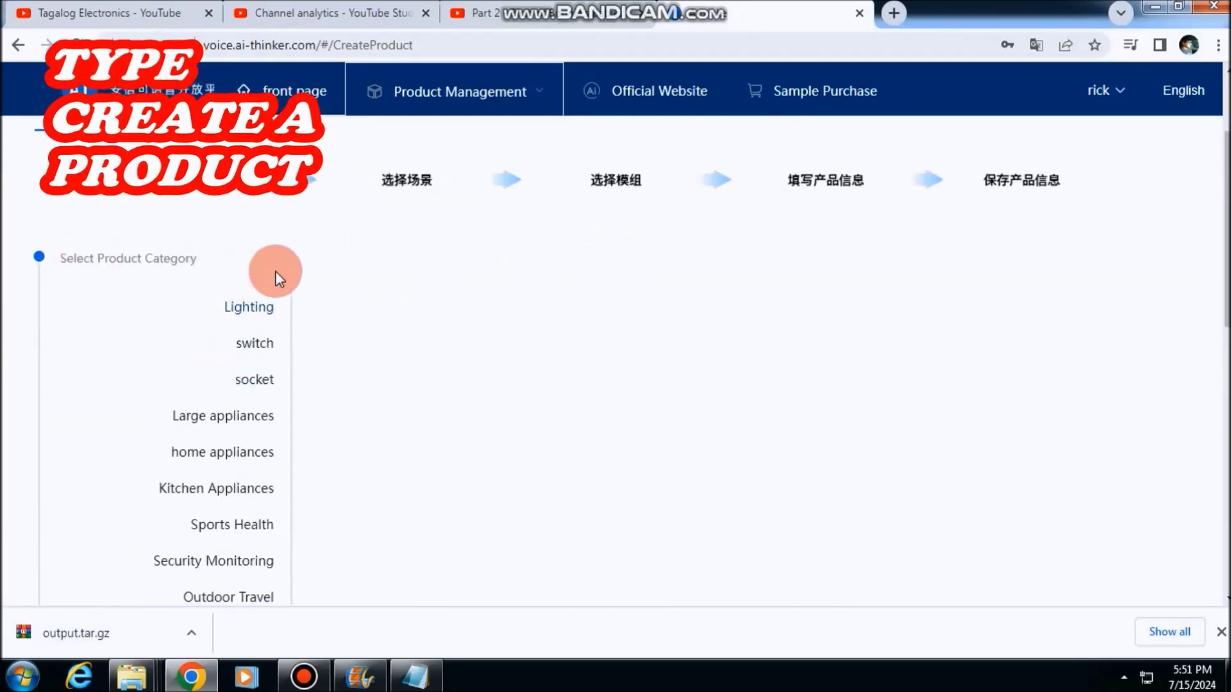
{"action": "left_click", "coordinate": [231, 311]}
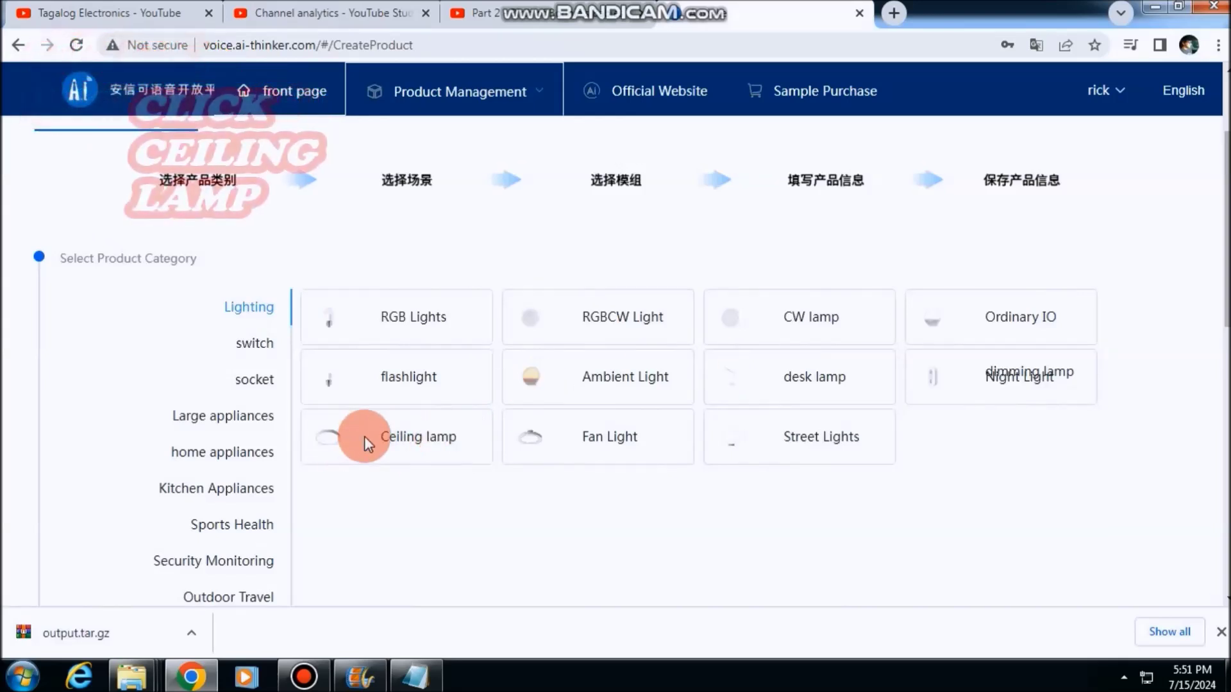
{"action": "left_click", "coordinate": [428, 442]}
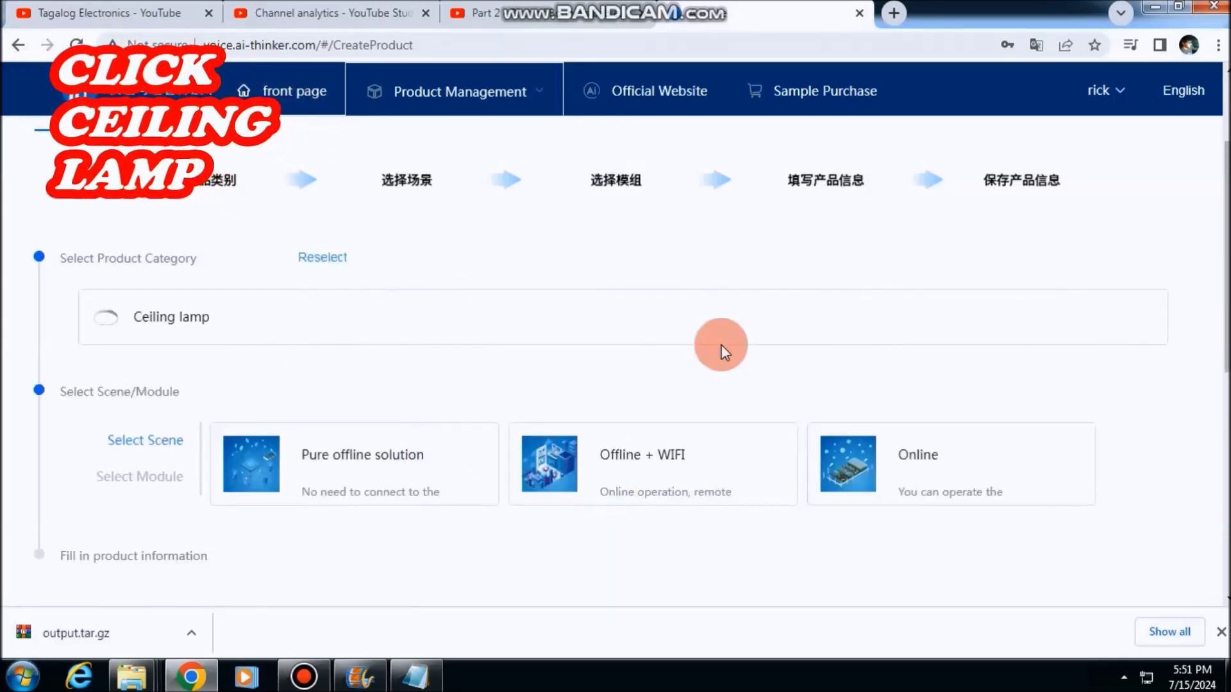
Choose the Pure offline solution scene and the VC-02 module for the ceiling lamp product.
{"action": "left_click", "coordinate": [221, 473]}
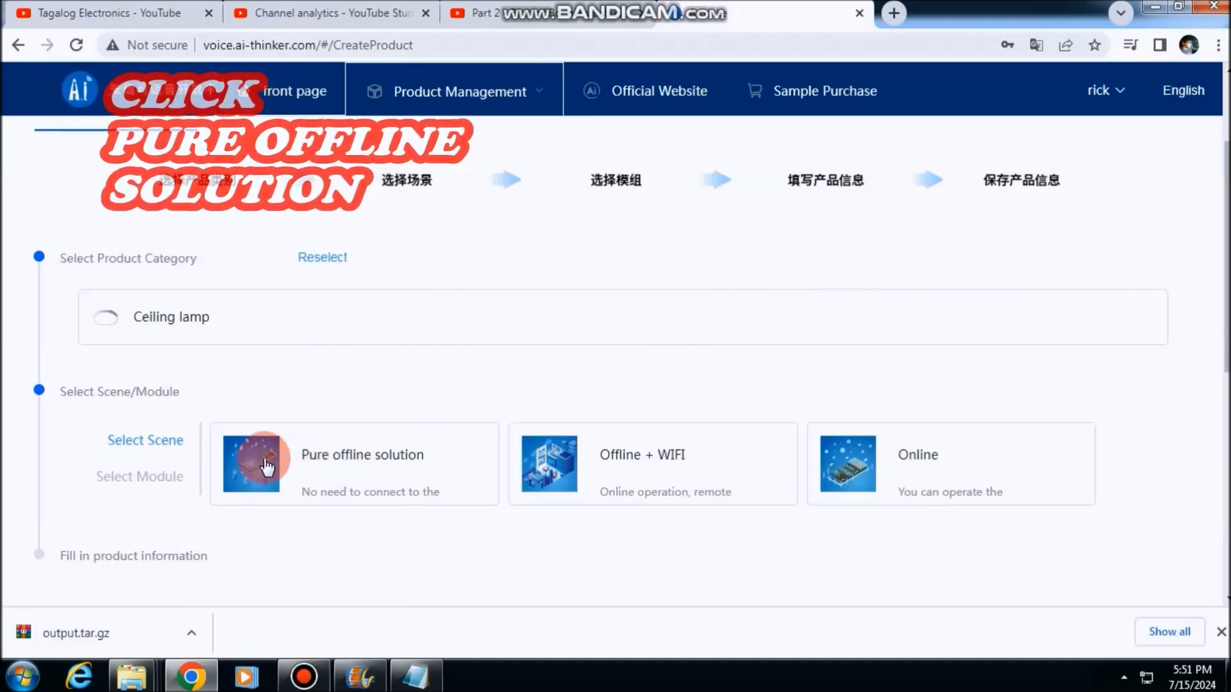
{"action": "left_click", "coordinate": [388, 473]}
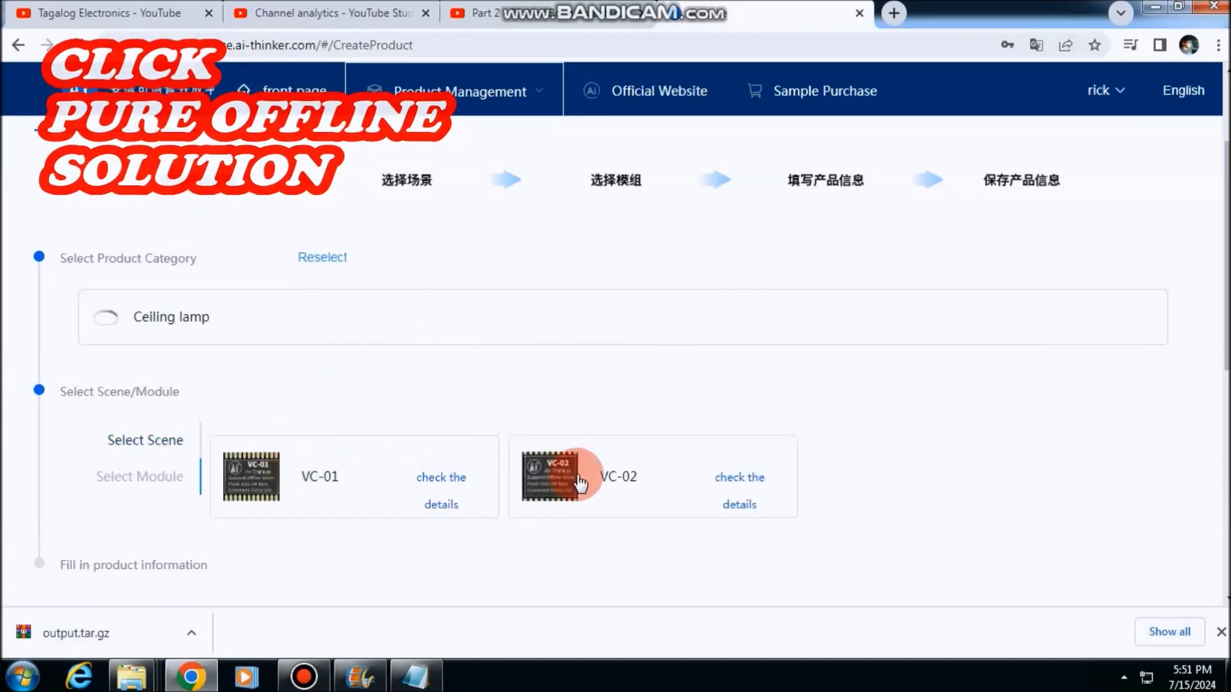
{"action": "left_click", "coordinate": [617, 482]}
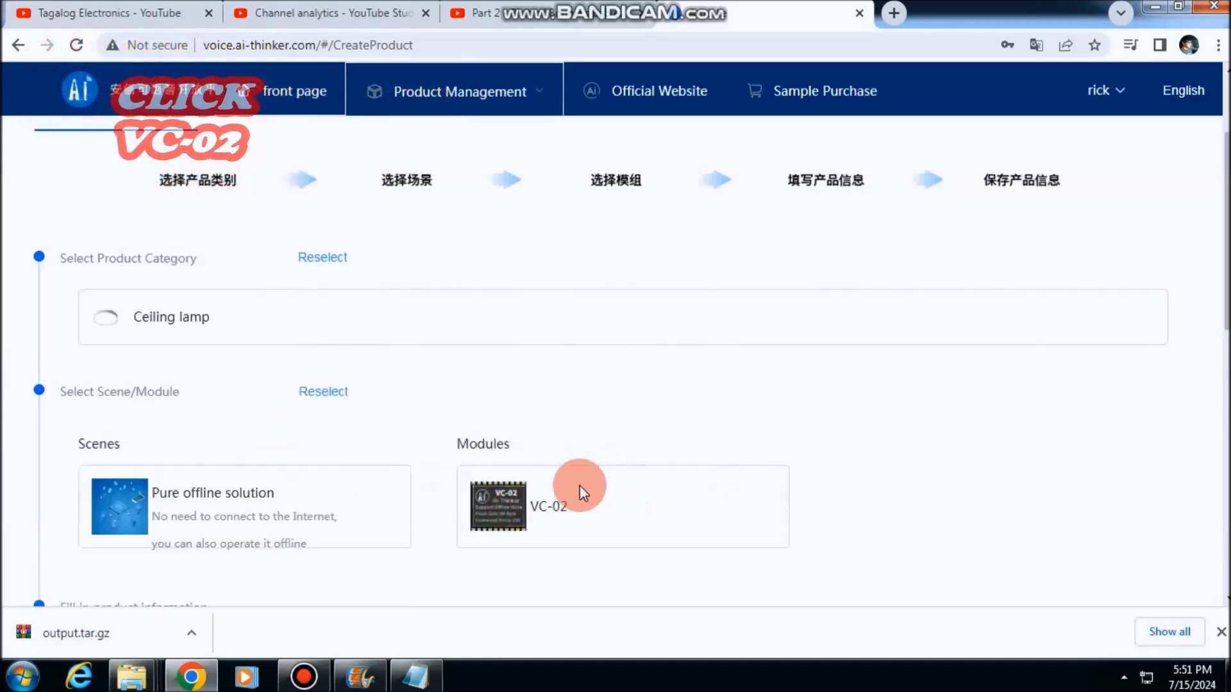
Name the product Demo Light, choose English as its language and save the product information.
{"action": "scroll", "coordinate": [334, 459], "scroll_direction": "down", "scroll_amount": 2}
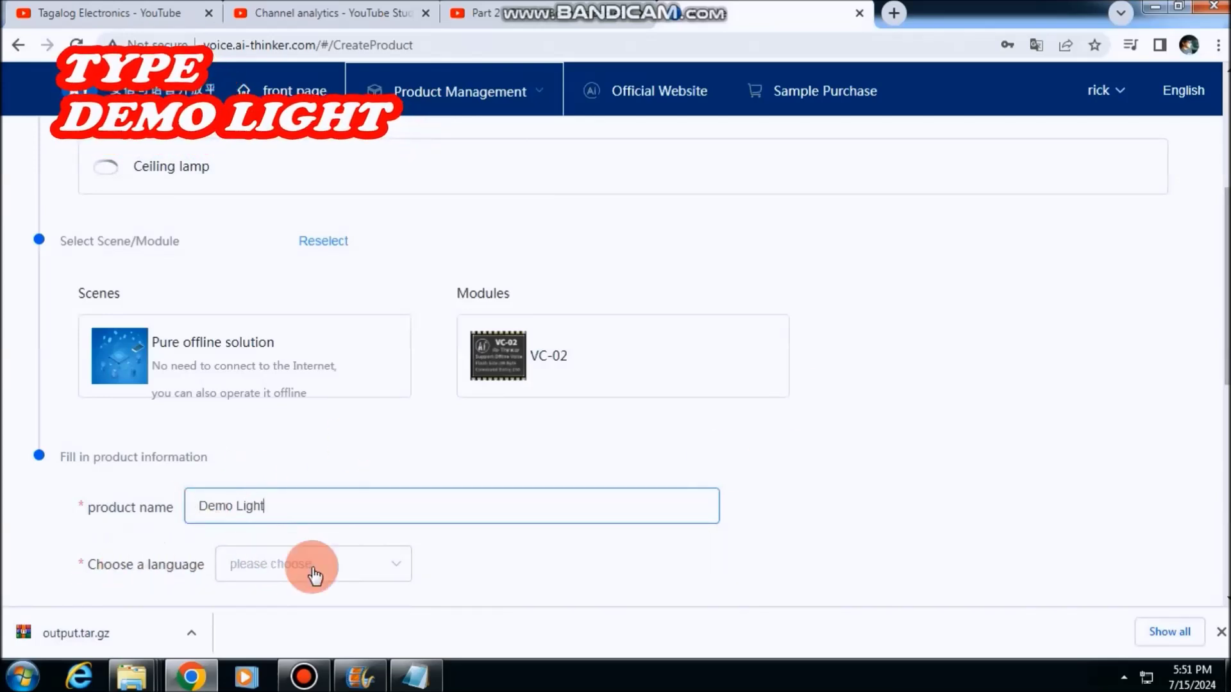
{"action": "left_click", "coordinate": [399, 568]}
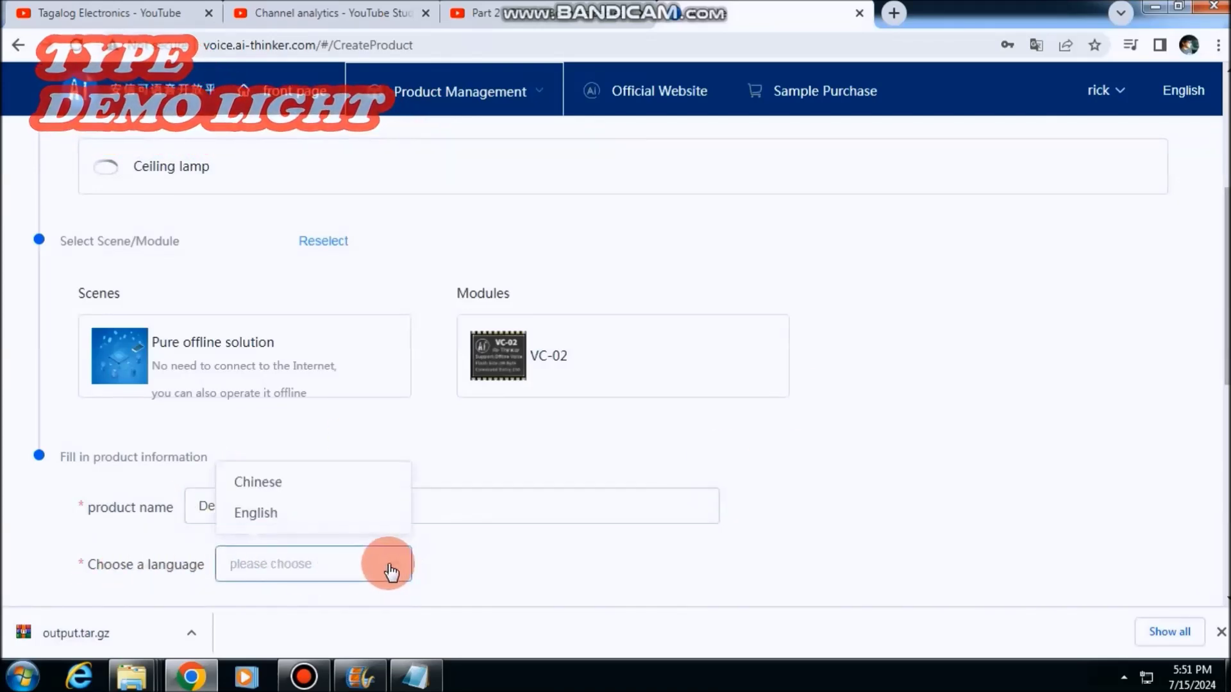
{"action": "left_click", "coordinate": [282, 515]}
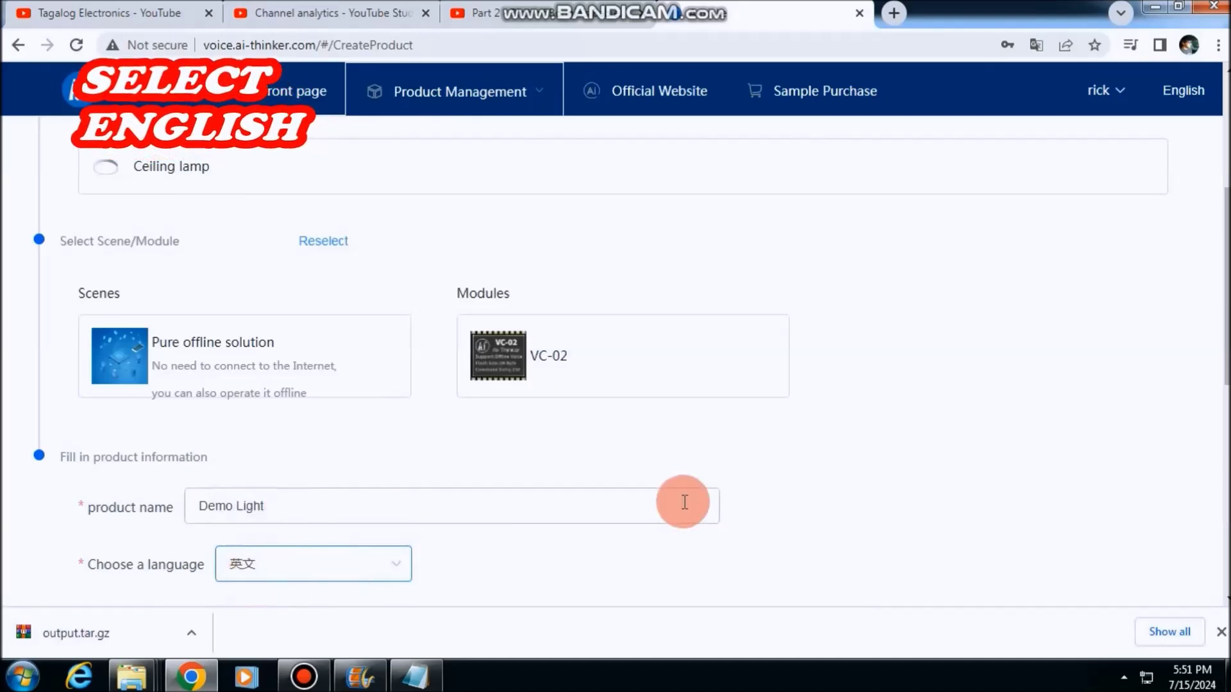
{"action": "scroll", "coordinate": [682, 516], "scroll_direction": "down", "scroll_amount": 2}
{"action": "left_click", "coordinate": [593, 550]}
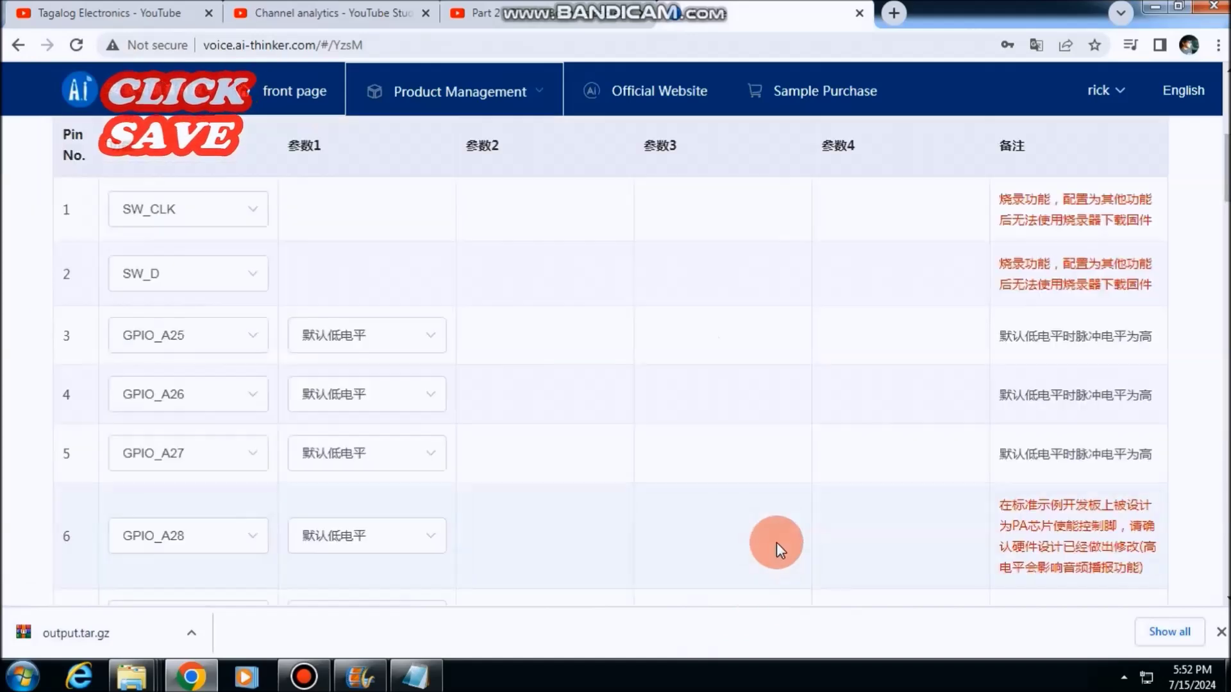
In the pin configuration, set pin 1's function to GPIO_B0 with the default low level (默认低电平).
{"action": "scroll", "coordinate": [507, 314], "scroll_direction": "up", "scroll_amount": 2}
{"action": "scroll", "coordinate": [499, 322], "scroll_direction": "up", "scroll_amount": 5}
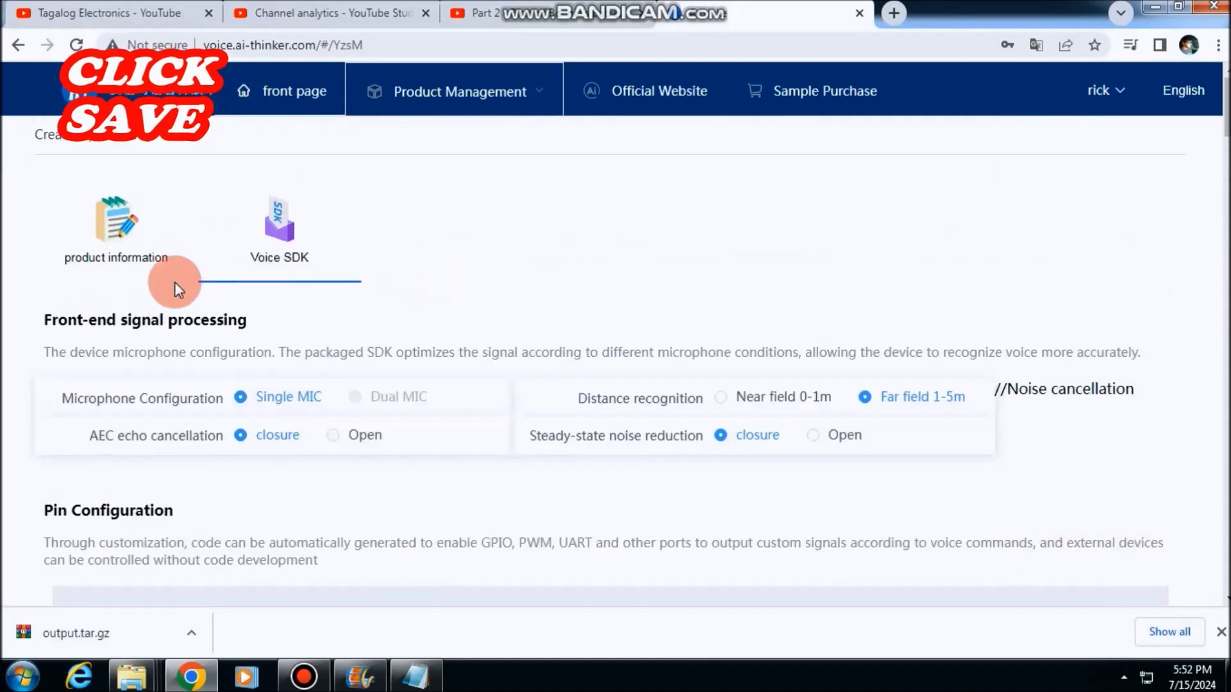
{"action": "scroll", "coordinate": [374, 477], "scroll_direction": "down", "scroll_amount": 4}
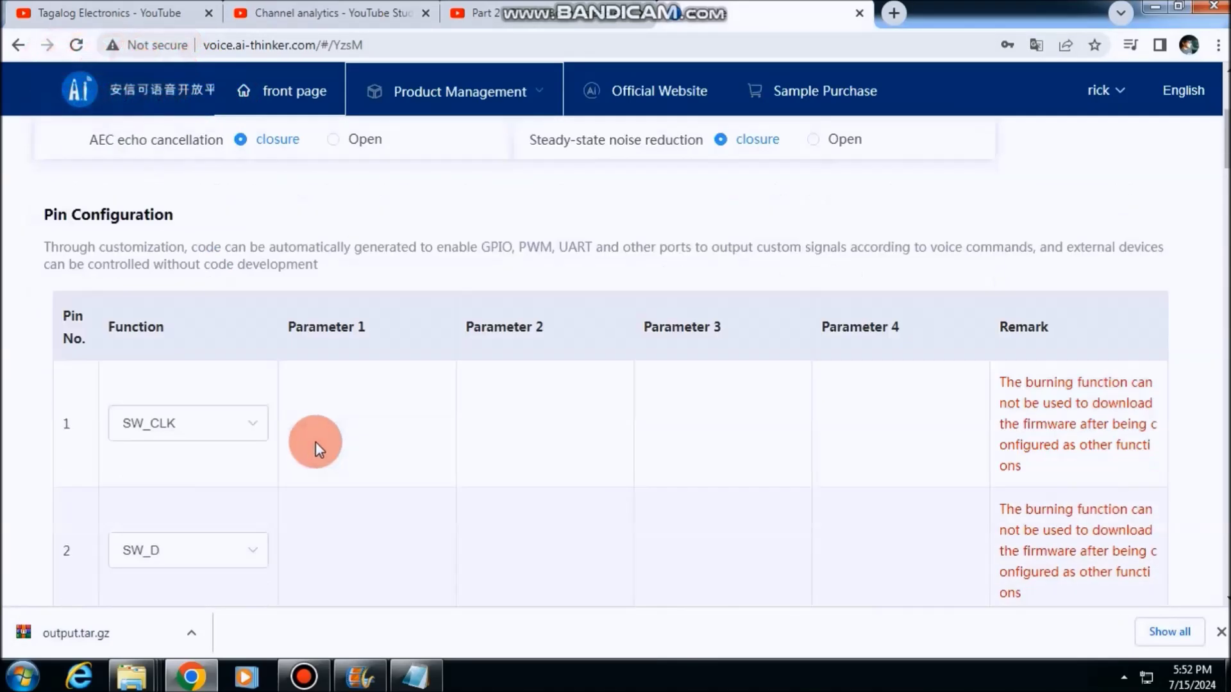
{"action": "left_click", "coordinate": [256, 420]}
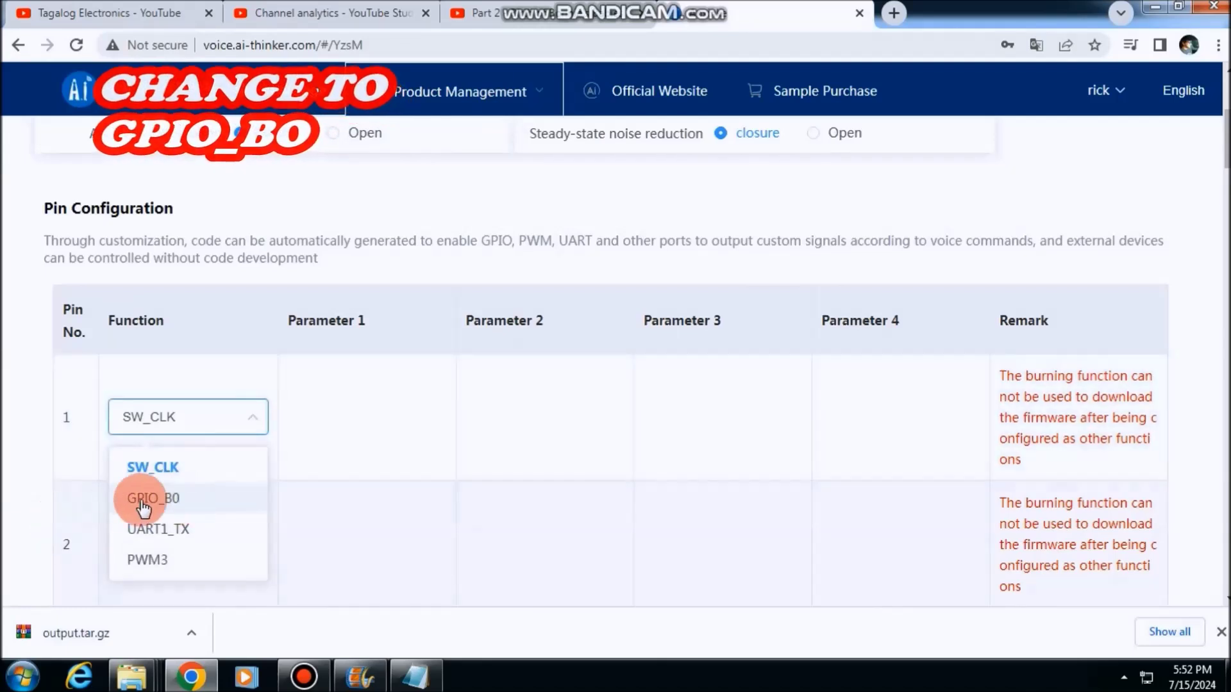
{"action": "left_click", "coordinate": [130, 504]}
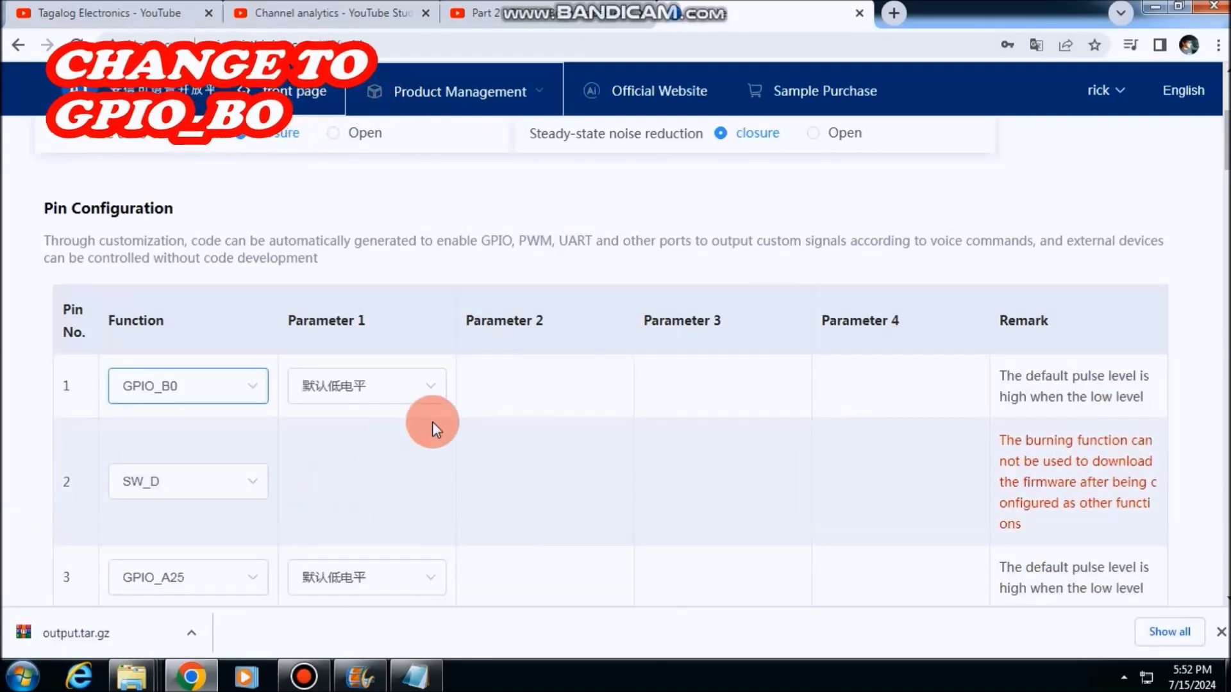
{"action": "left_click", "coordinate": [436, 388]}
{"action": "left_click", "coordinate": [340, 433]}
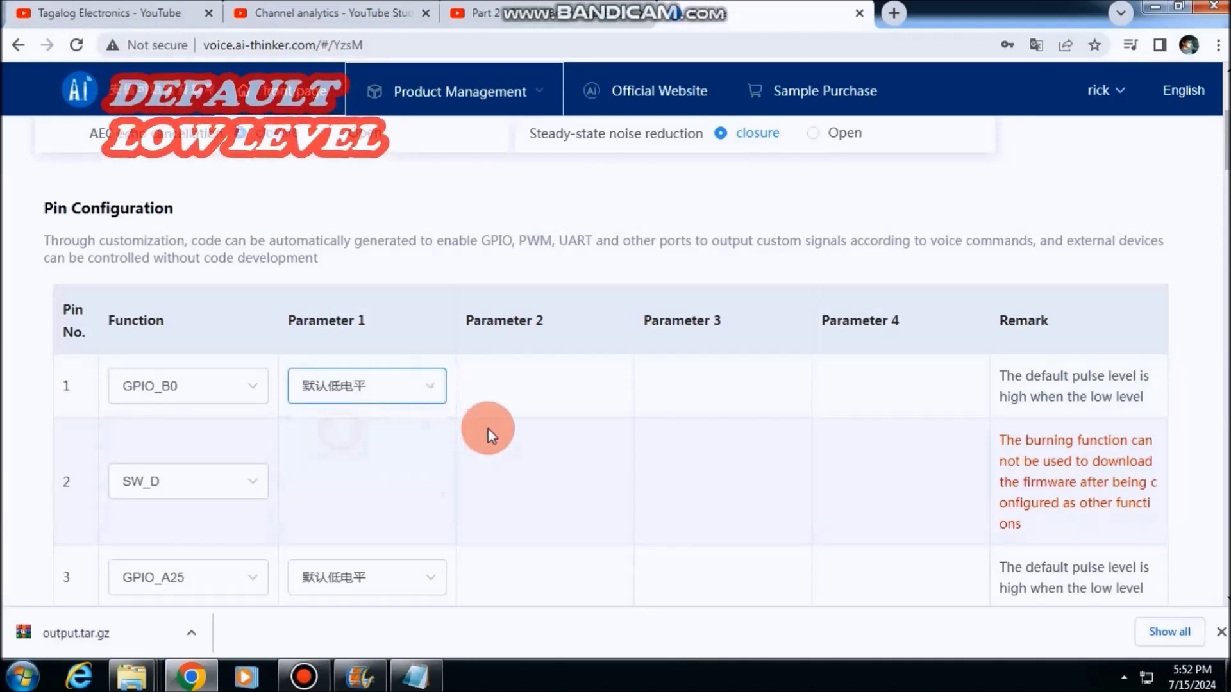
Set pin 2's function to GPIO_B1 with the default low level (默认低电平).
{"action": "left_click", "coordinate": [241, 486]}
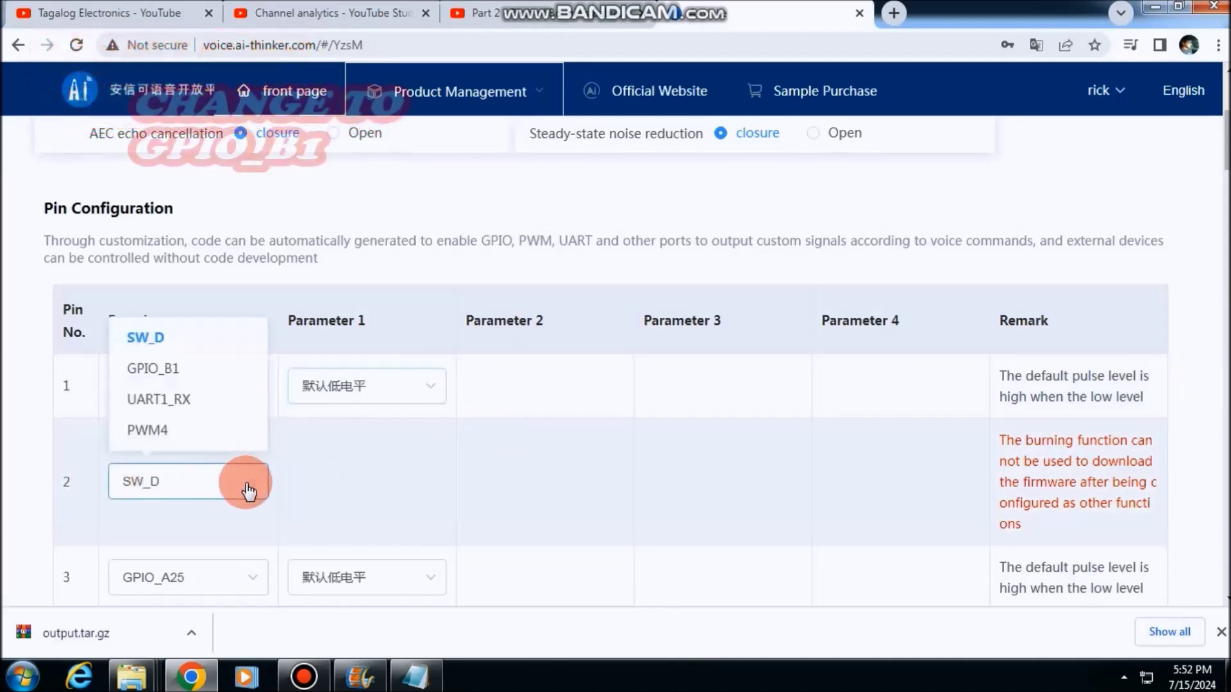
{"action": "left_click", "coordinate": [154, 369]}
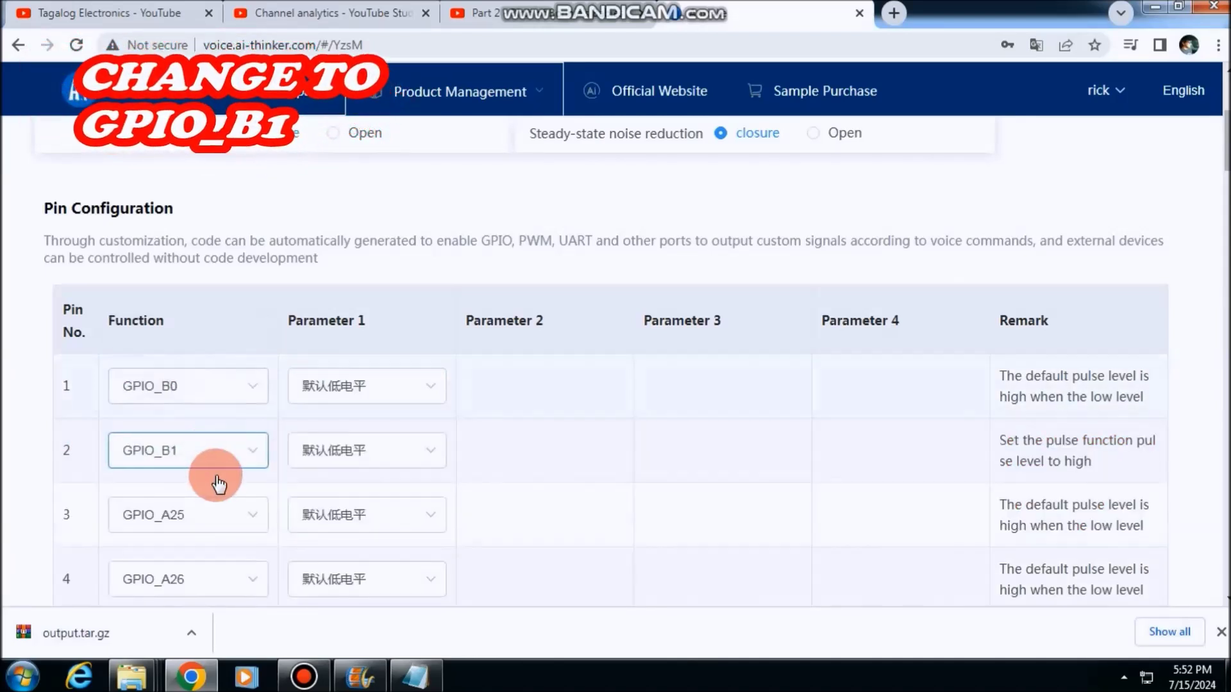
{"action": "left_click", "coordinate": [432, 456]}
{"action": "left_click", "coordinate": [388, 499]}
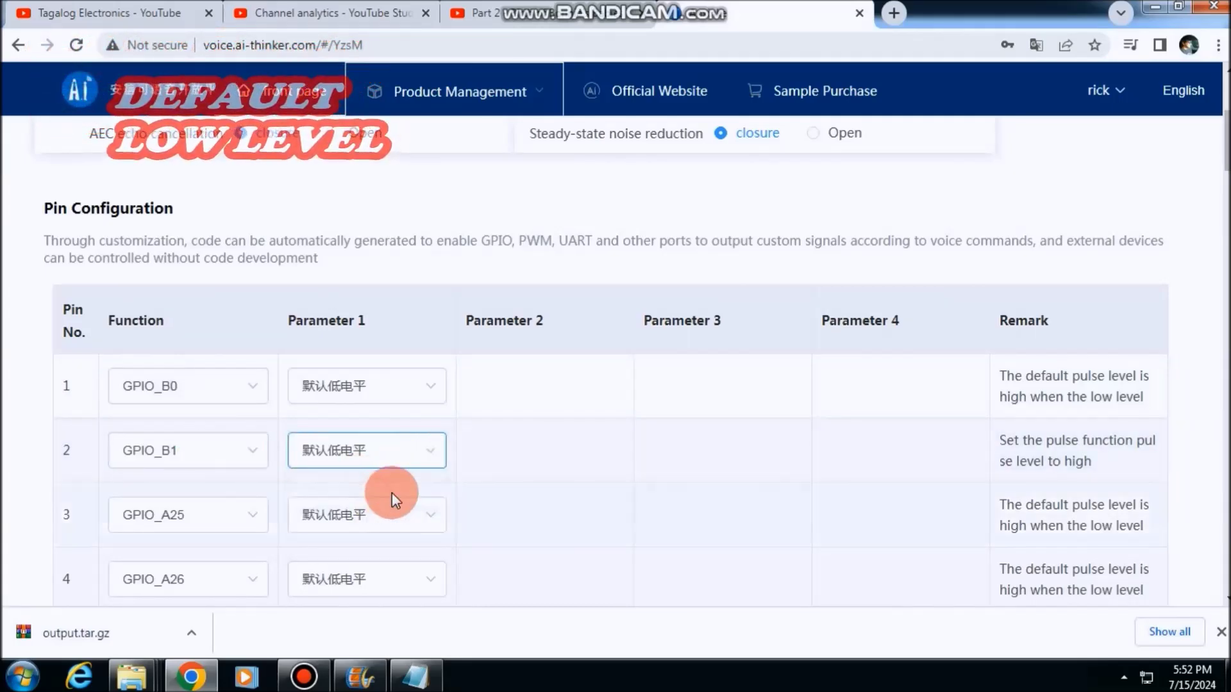
Replace the custom wake-up word with Ni Hao and add a second wake-up word, Hello.
{"action": "scroll", "coordinate": [434, 426], "scroll_direction": "down", "scroll_amount": 10}
{"action": "scroll", "coordinate": [432, 422], "scroll_direction": "down", "scroll_amount": 5}
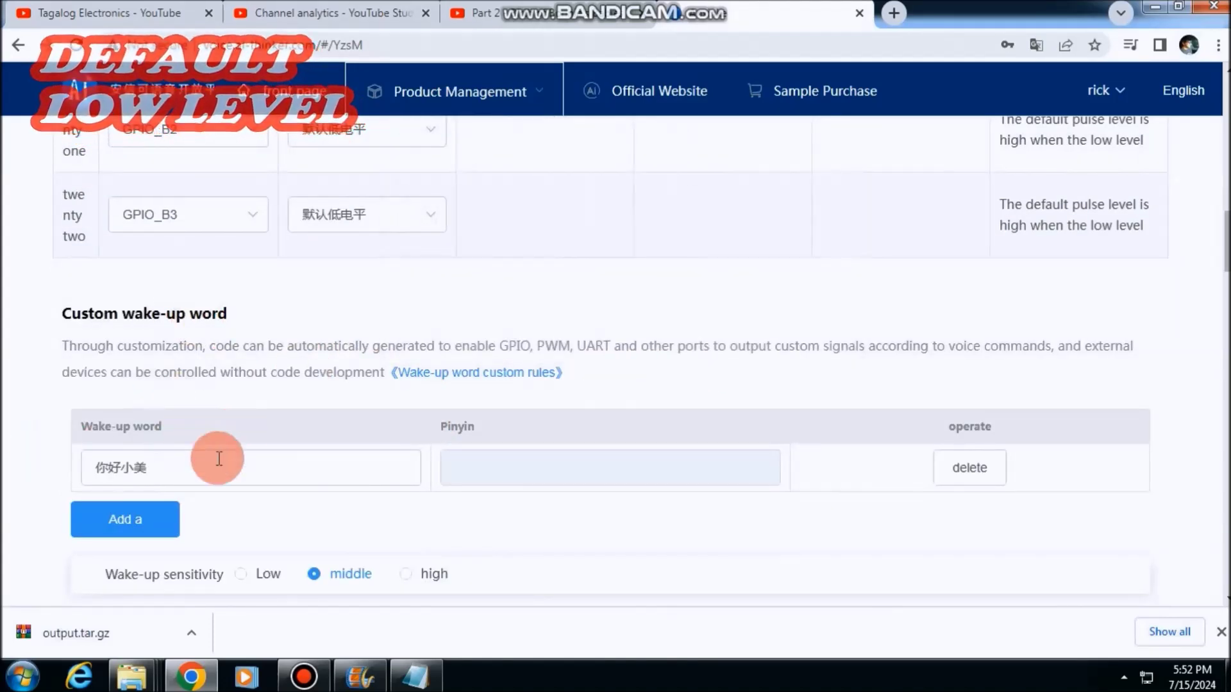
{"action": "double_click", "coordinate": [113, 479]}
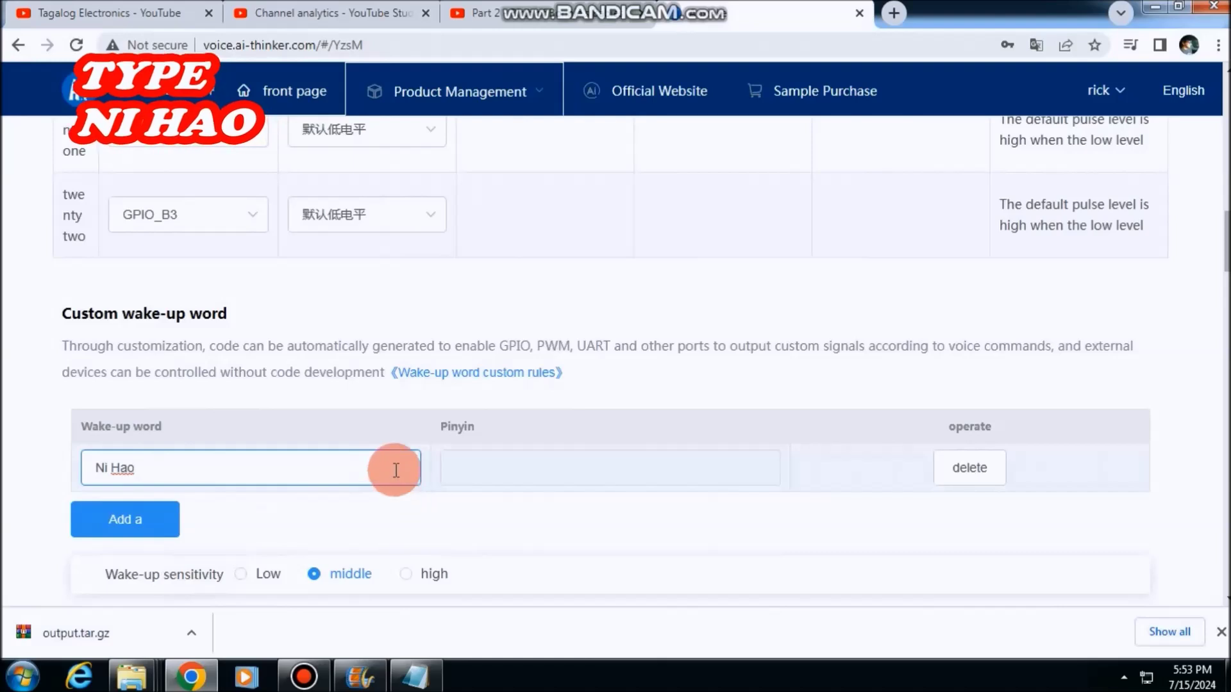
{"action": "left_click", "coordinate": [128, 529]}
{"action": "left_click", "coordinate": [133, 523]}
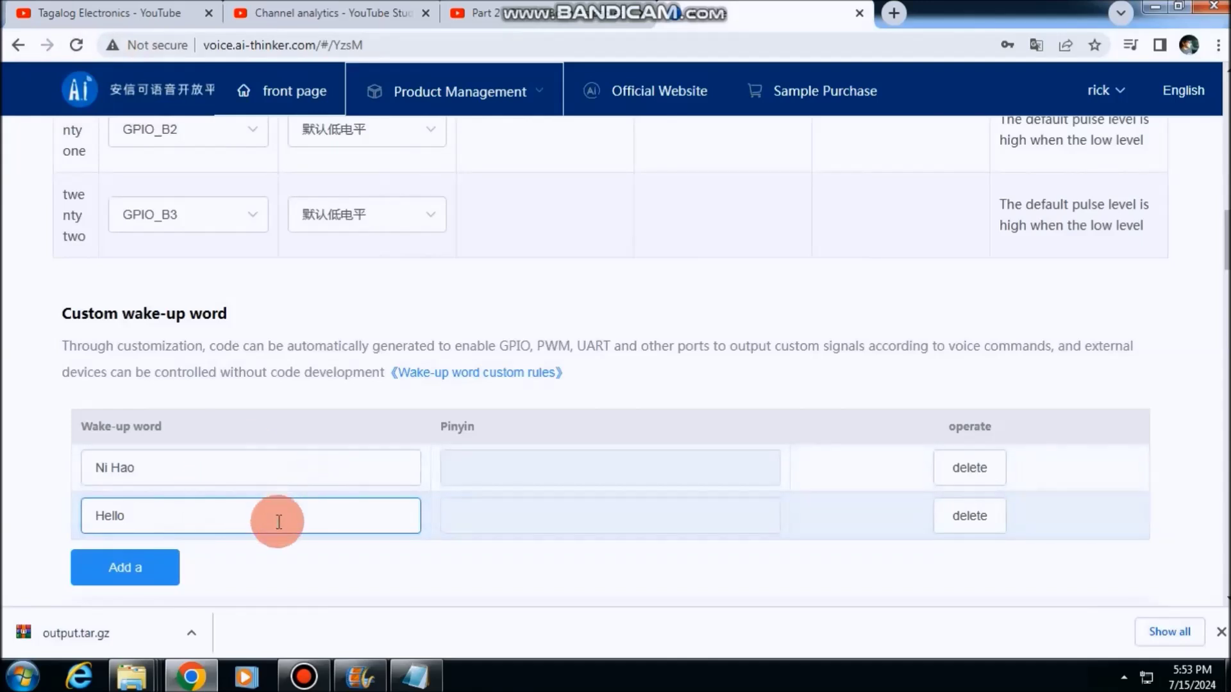
Set the wake-up sensitivity to high.
{"action": "scroll", "coordinate": [215, 531], "scroll_direction": "down", "scroll_amount": 2}
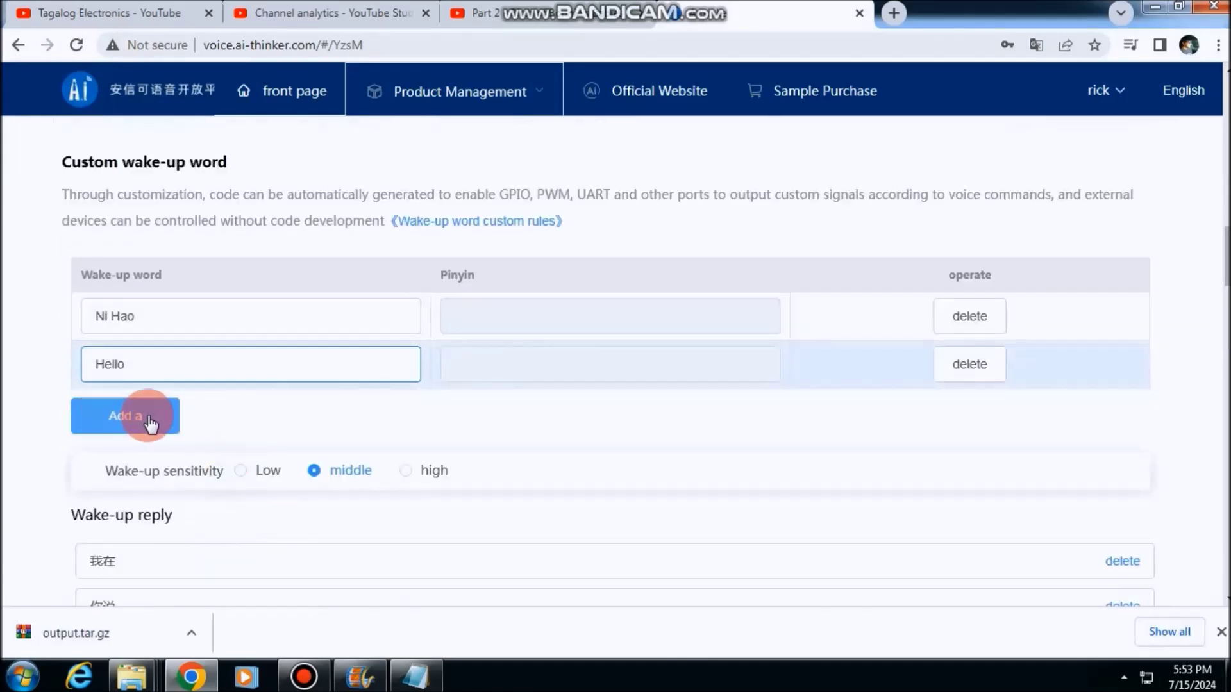
{"action": "scroll", "coordinate": [192, 359], "scroll_direction": "down", "scroll_amount": 2}
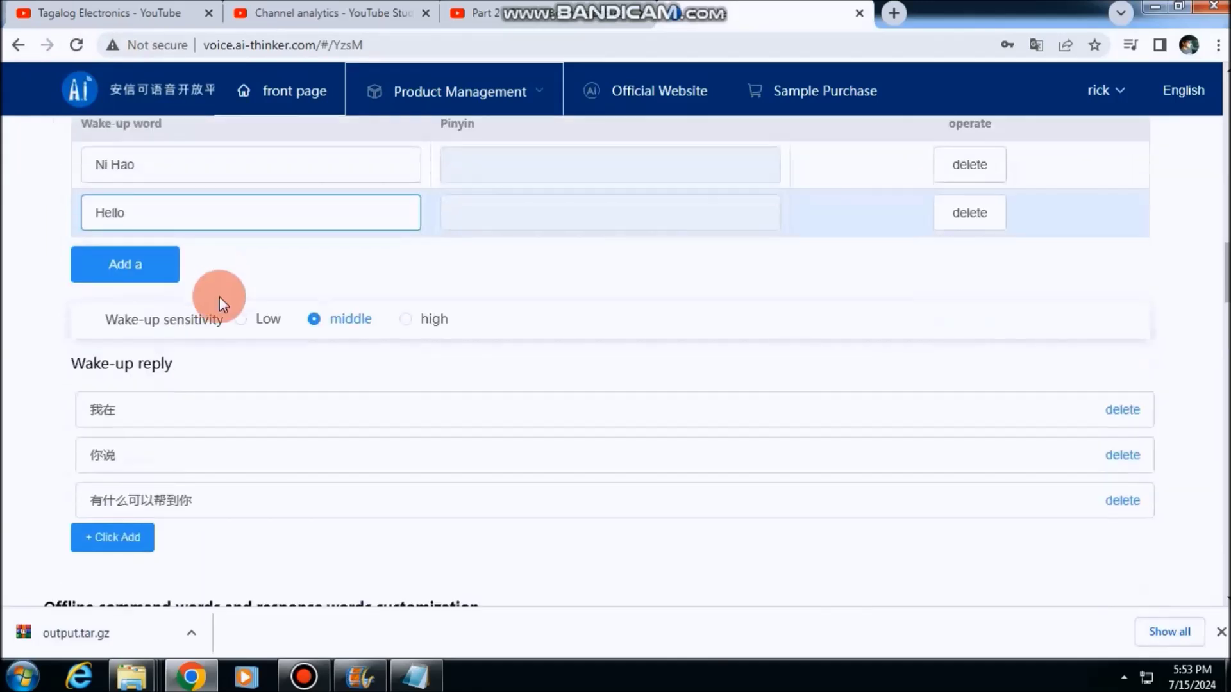
{"action": "left_click", "coordinate": [408, 320]}
Delete the first two wake-up replies and replace the remaining one with "Welcome my Friend".
{"action": "double_click", "coordinate": [87, 408]}
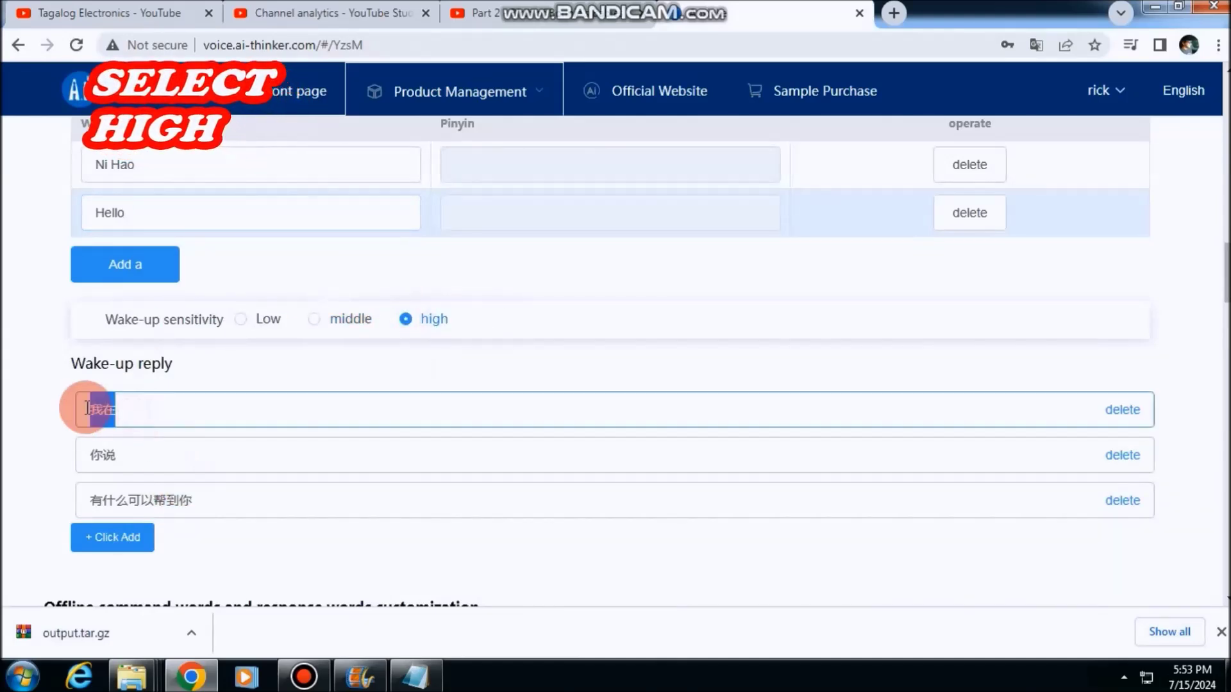
{"action": "left_click", "coordinate": [1151, 409]}
{"action": "left_click", "coordinate": [1123, 414]}
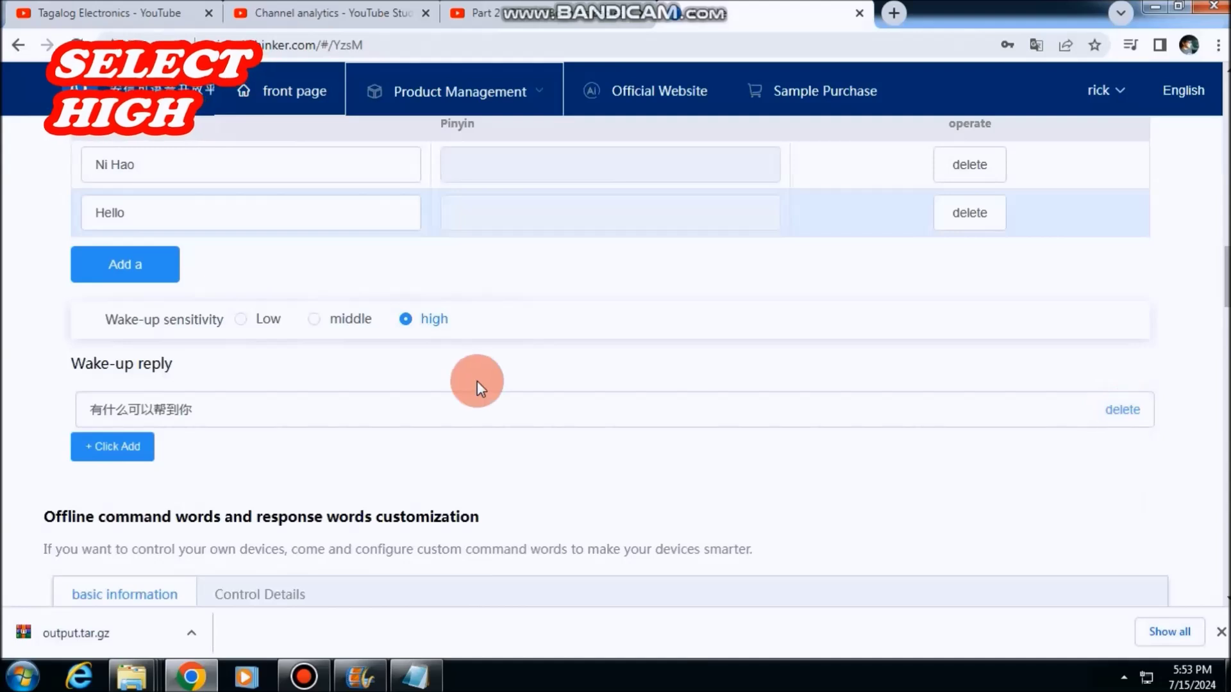
{"action": "left_click", "coordinate": [110, 403]}
{"action": "left_click", "coordinate": [147, 412]}
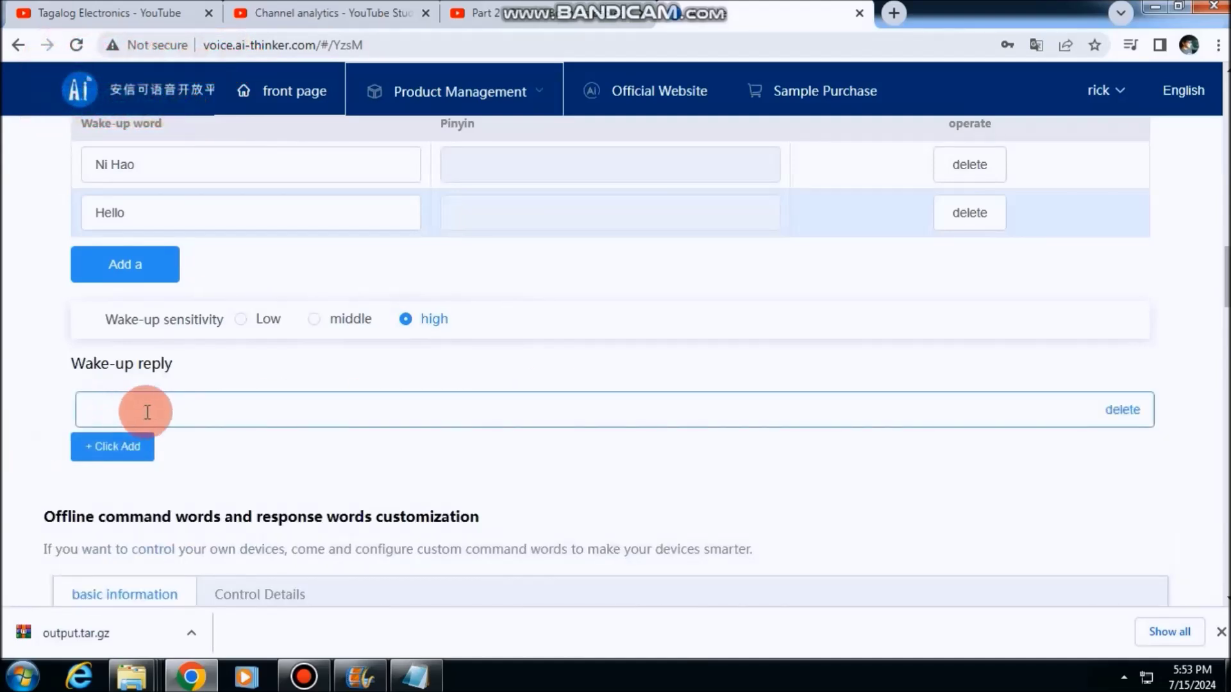
{"action": "type", "text": "Welcome"}
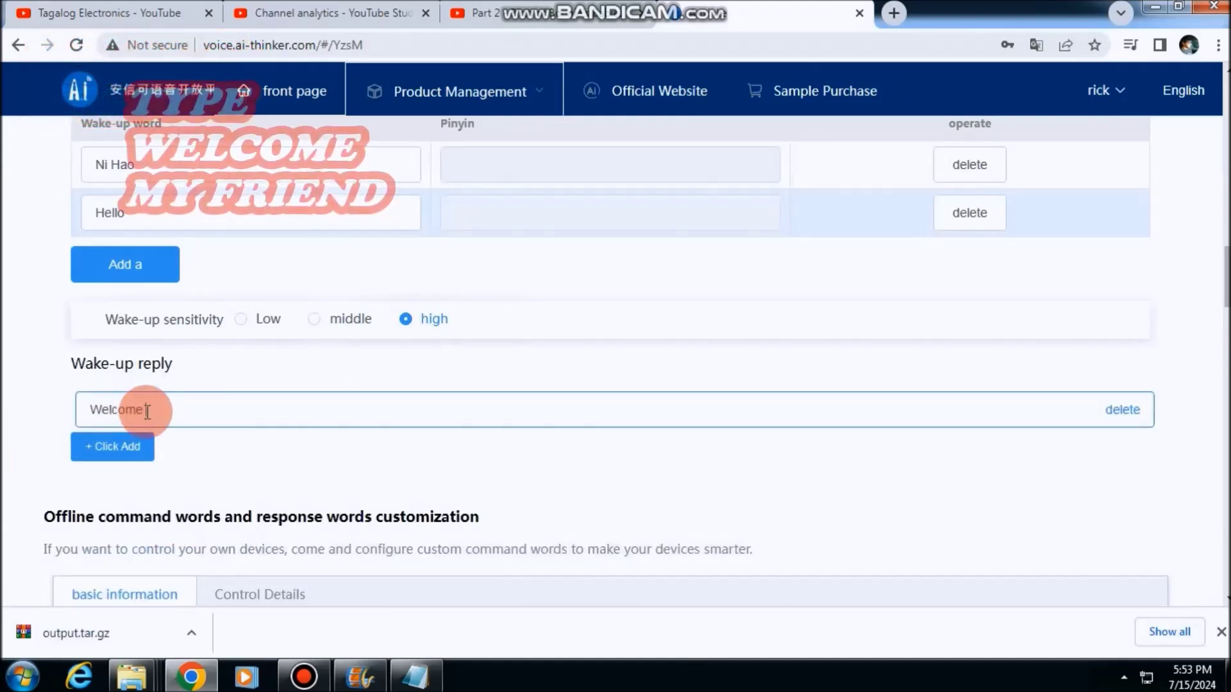
{"action": "type", "text": " my Frien"}
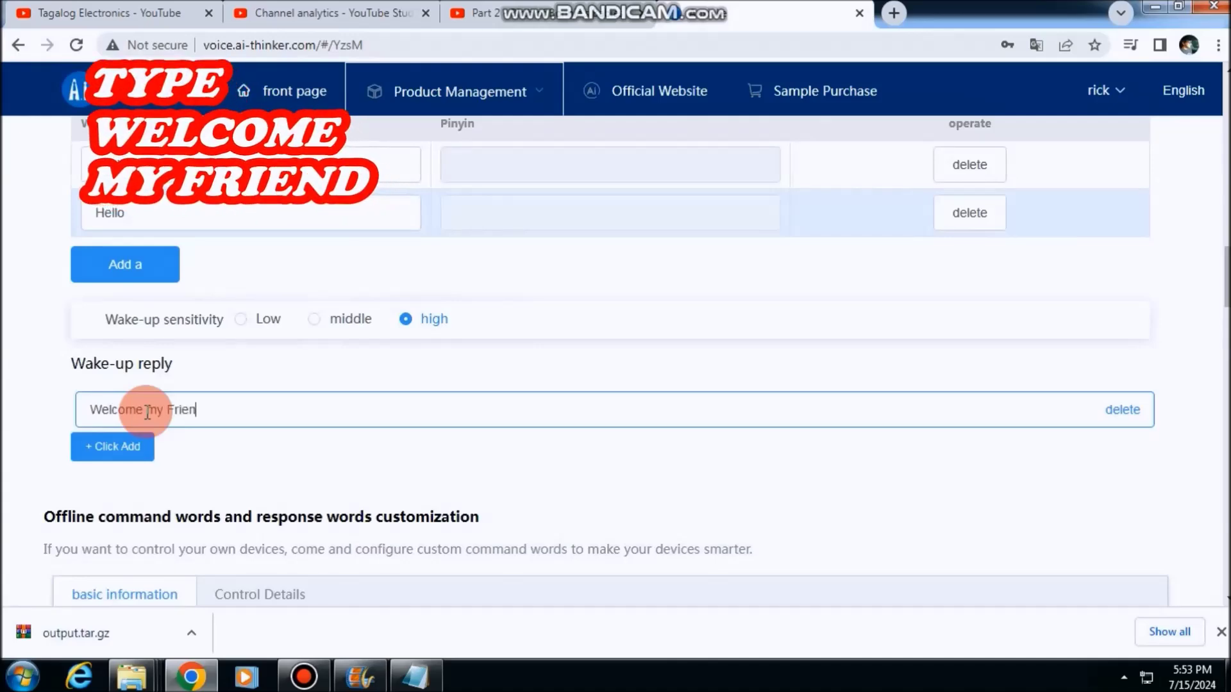
{"action": "type", "text": "d"}
For the TurnOn behavior, set the command word to "Turn on Light" and the reply to "ok Light Turn on".
{"action": "scroll", "coordinate": [230, 420], "scroll_direction": "down", "scroll_amount": 3}
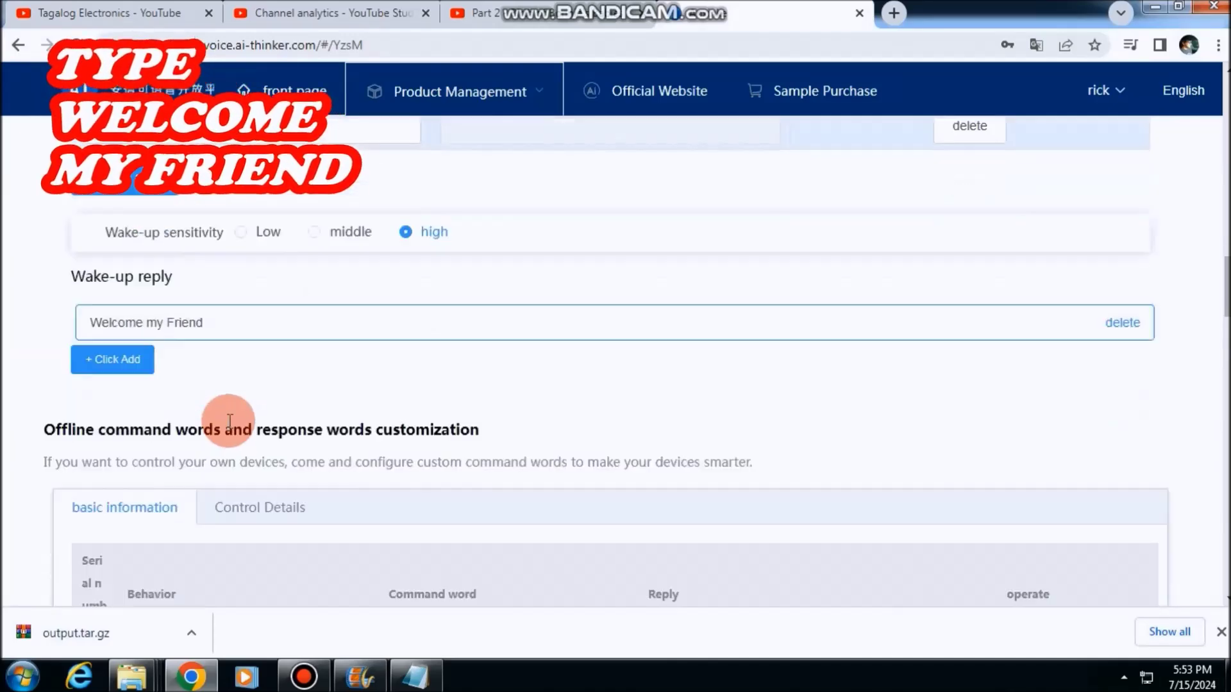
{"action": "scroll", "coordinate": [160, 448], "scroll_direction": "down", "scroll_amount": 5}
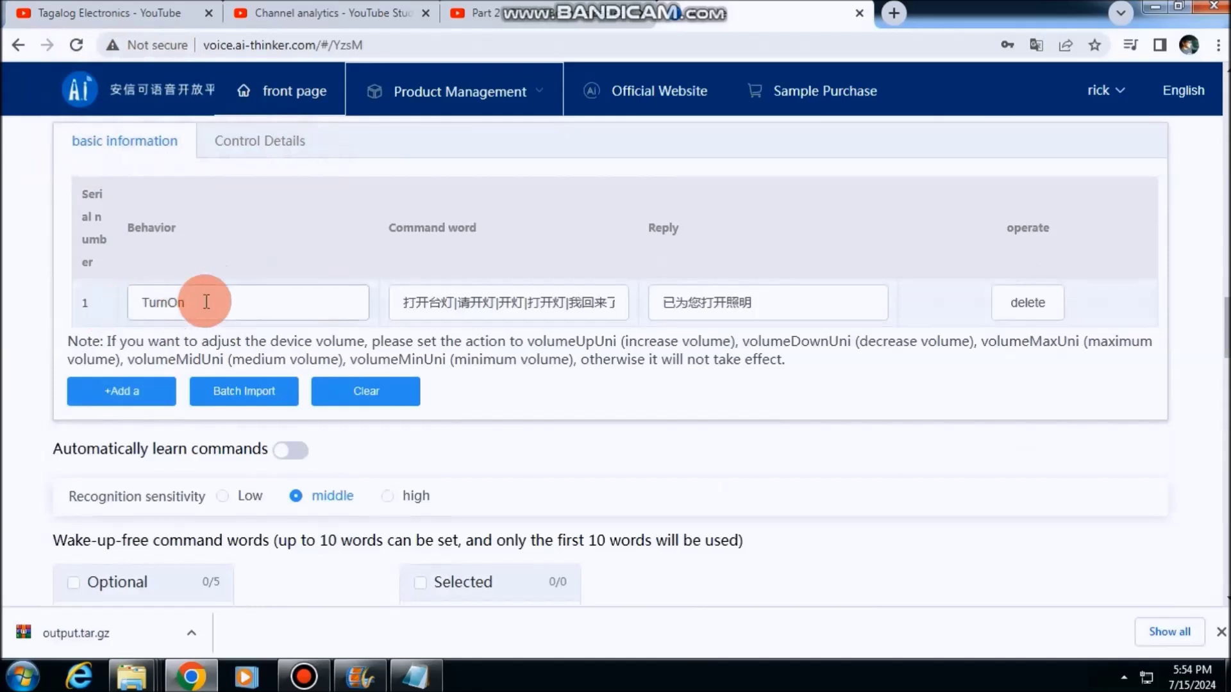
{"action": "left_click_drag", "start_coordinate": [404, 306], "coordinate": [779, 297]}
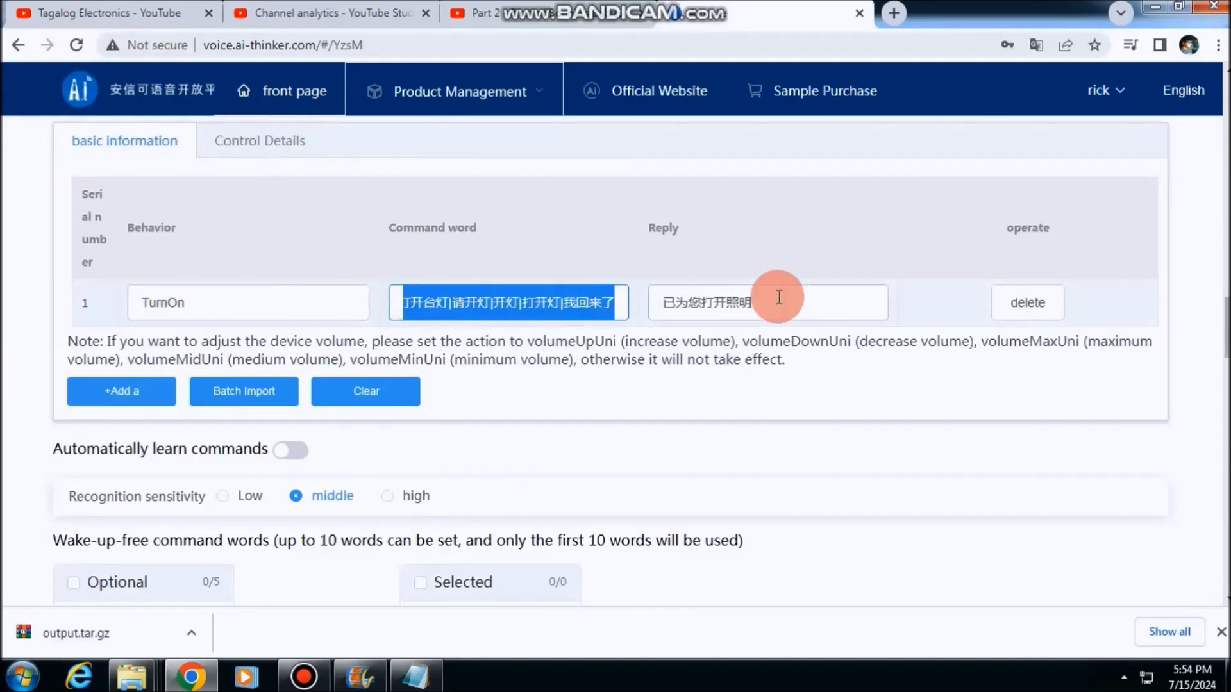
{"action": "type", "text": "Turn on Light"}
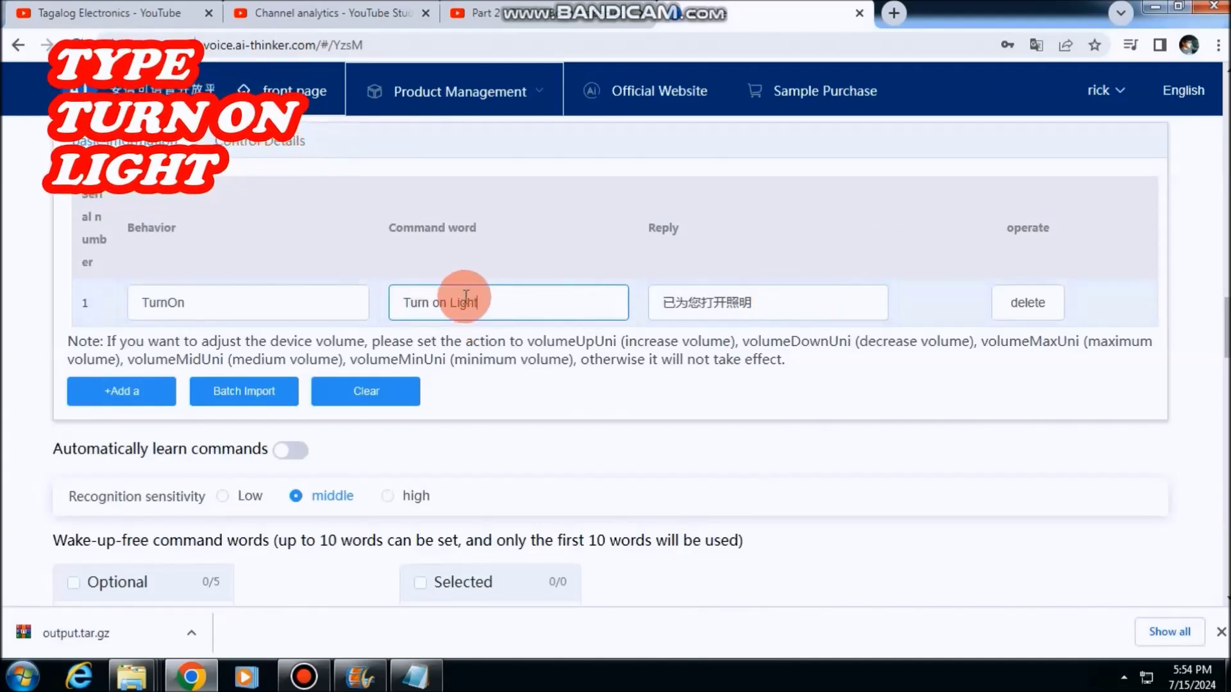
{"action": "left_click_drag", "start_coordinate": [656, 303], "coordinate": [905, 285]}
{"action": "type", "text": "ok"}
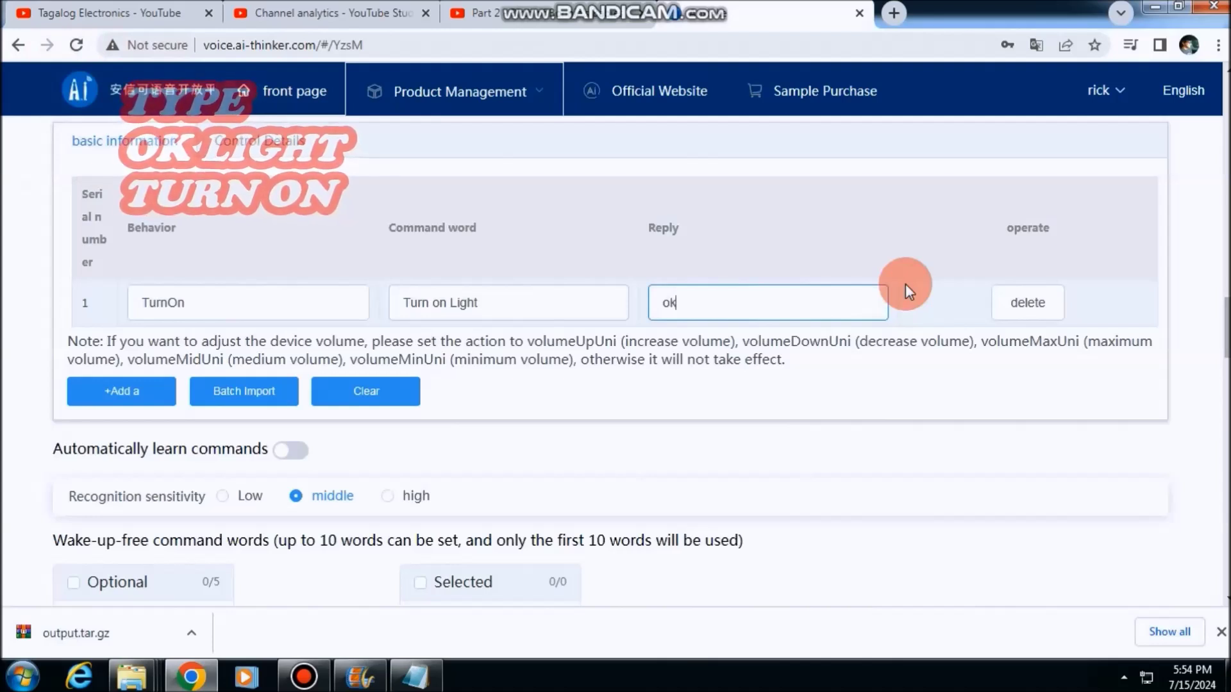
{"action": "type", "text": " Light Tu"}
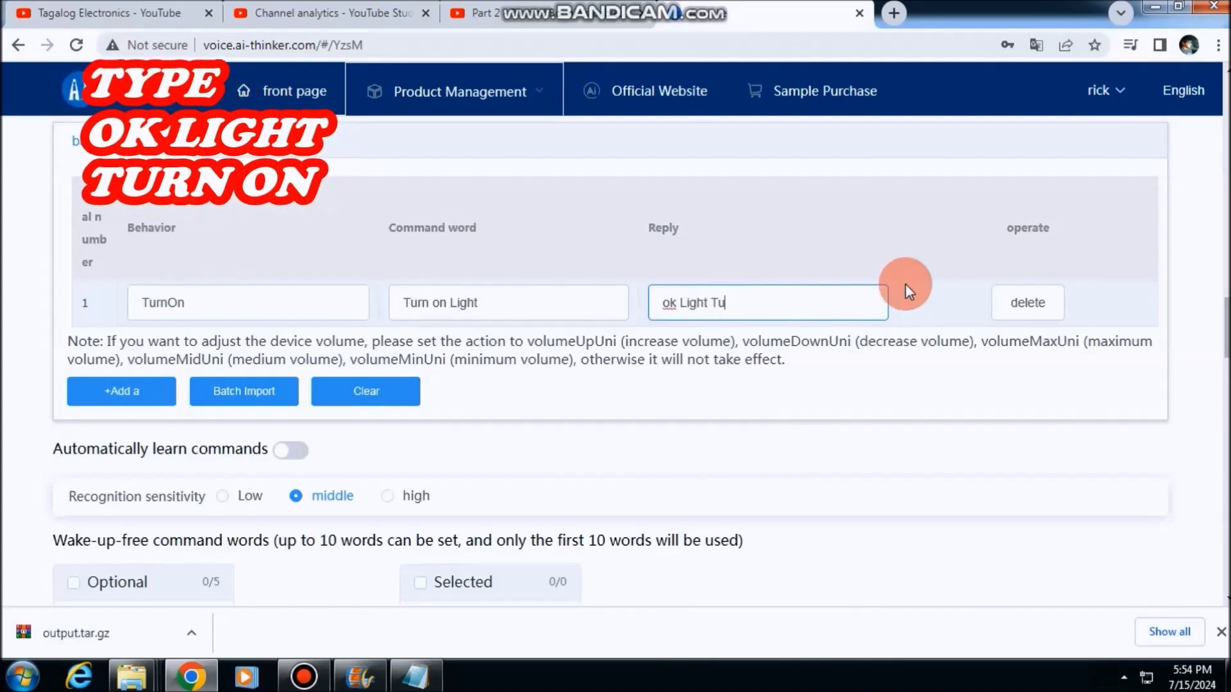
{"action": "type", "text": "rn on"}
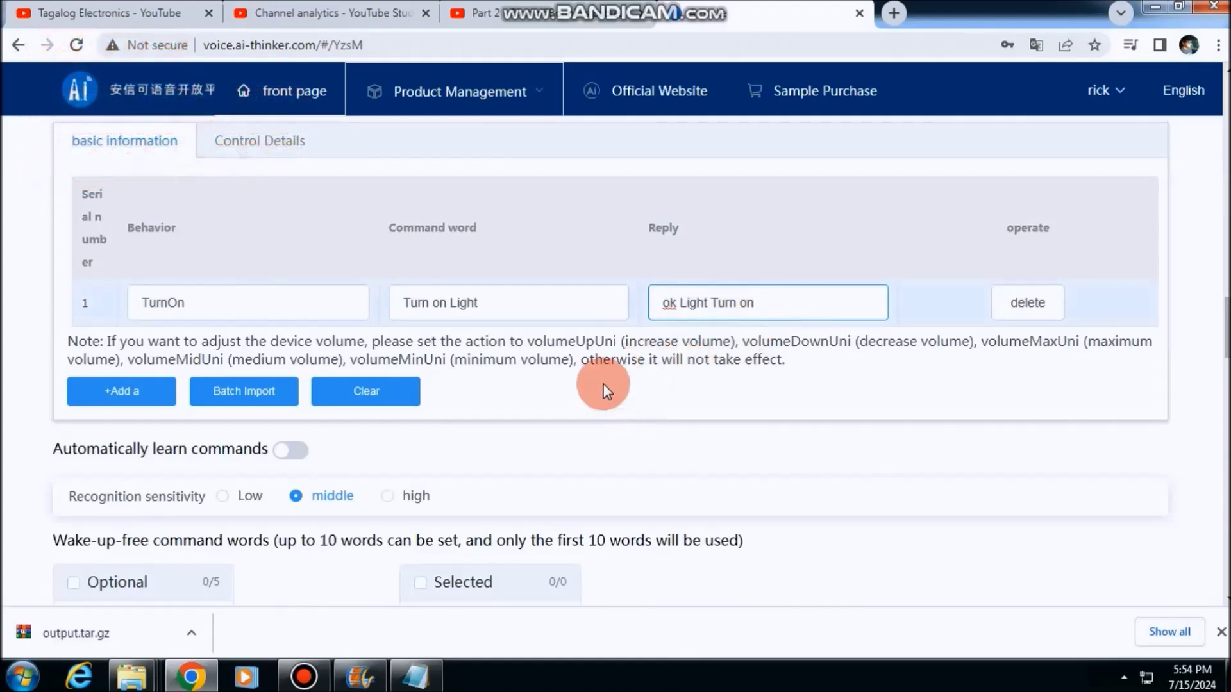
Add a second offline command row and fill in its behavior as TurnOff, based on a copy of the TurnOn text.
{"action": "left_click", "coordinate": [130, 397]}
{"action": "left_click_drag", "start_coordinate": [211, 302], "coordinate": [139, 308]}
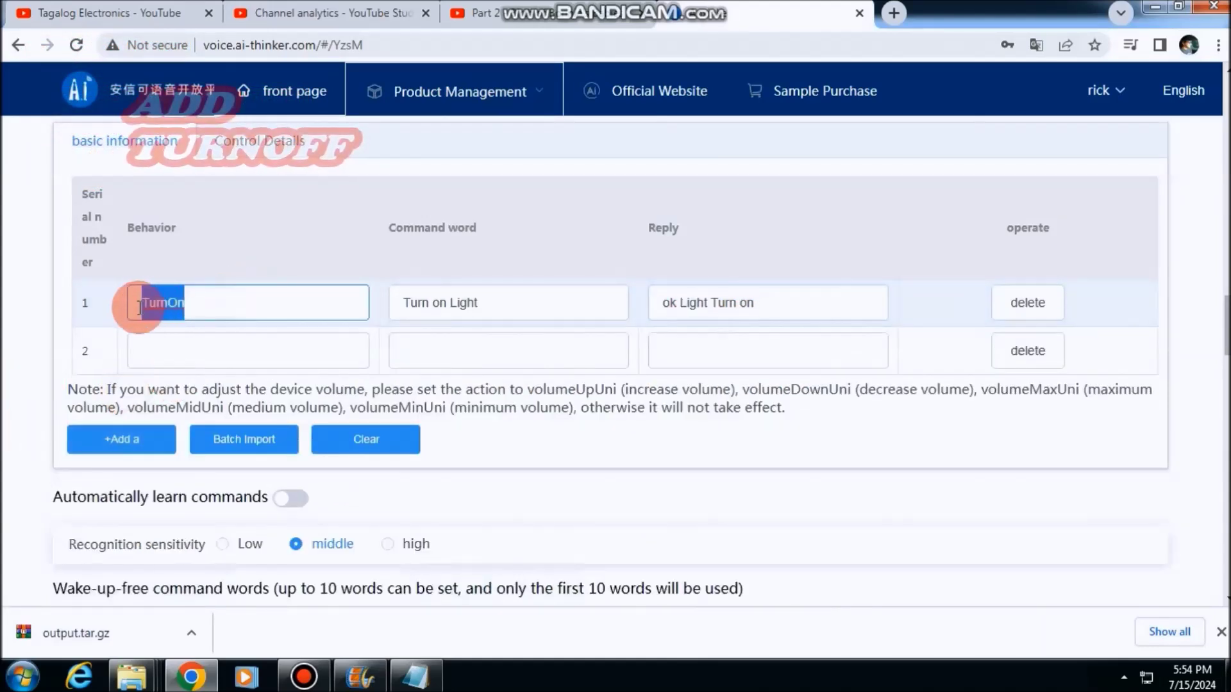
{"action": "right_click", "coordinate": [154, 309]}
{"action": "left_click", "coordinate": [224, 494]}
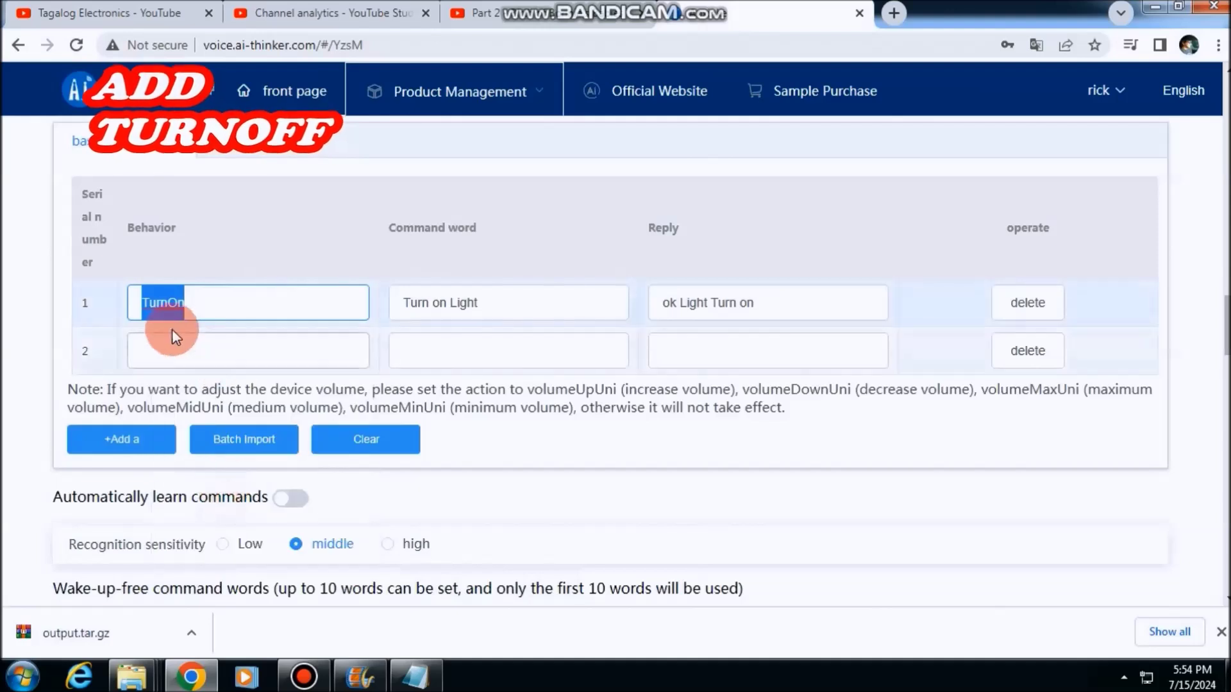
{"action": "left_click", "coordinate": [157, 352]}
{"action": "right_click", "coordinate": [168, 354]}
{"action": "left_click", "coordinate": [174, 469]}
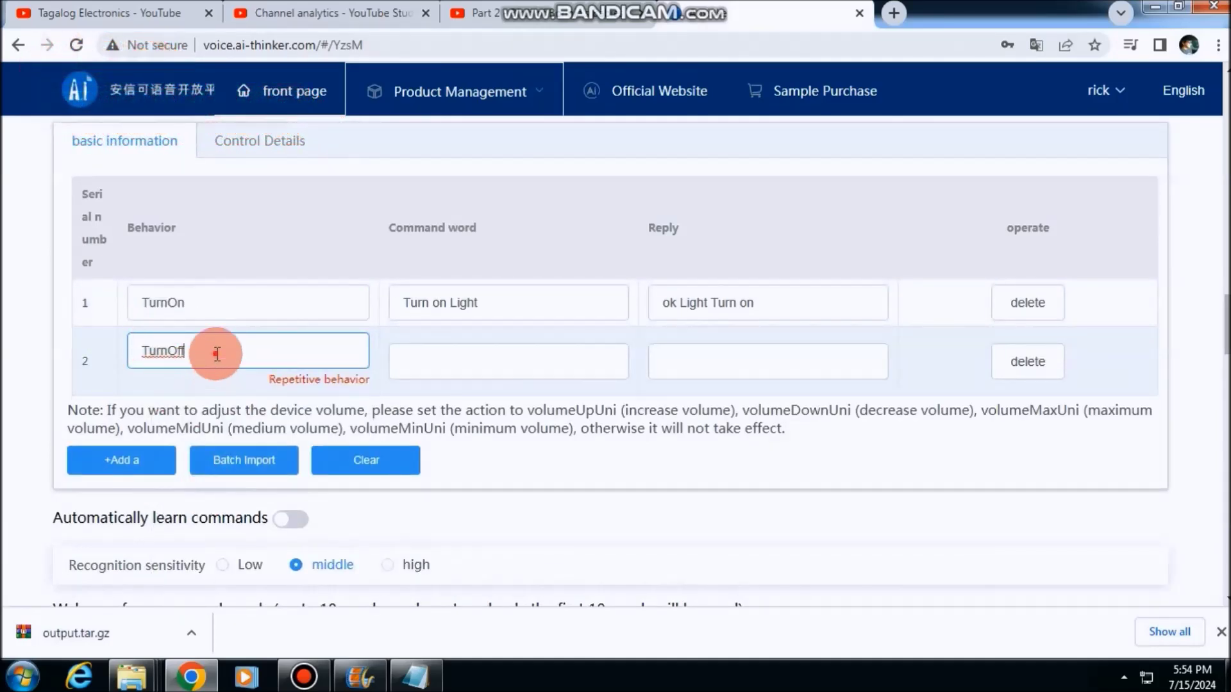
Set the TurnOff behavior's command word to "Turn off Light", based on a copy of the TurnOn command word.
{"action": "left_click_drag", "start_coordinate": [493, 315], "coordinate": [403, 300]}
{"action": "right_click", "coordinate": [414, 307]}
{"action": "left_click", "coordinate": [467, 346]}
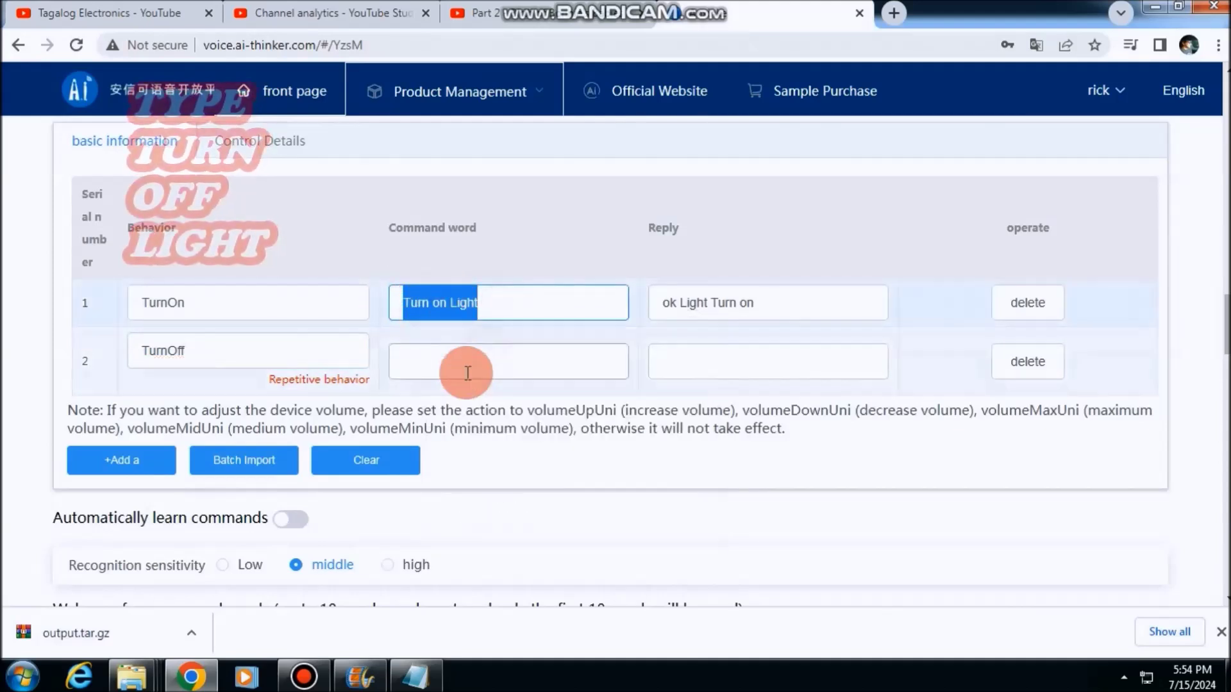
{"action": "right_click", "coordinate": [449, 363]}
{"action": "left_click", "coordinate": [495, 475]}
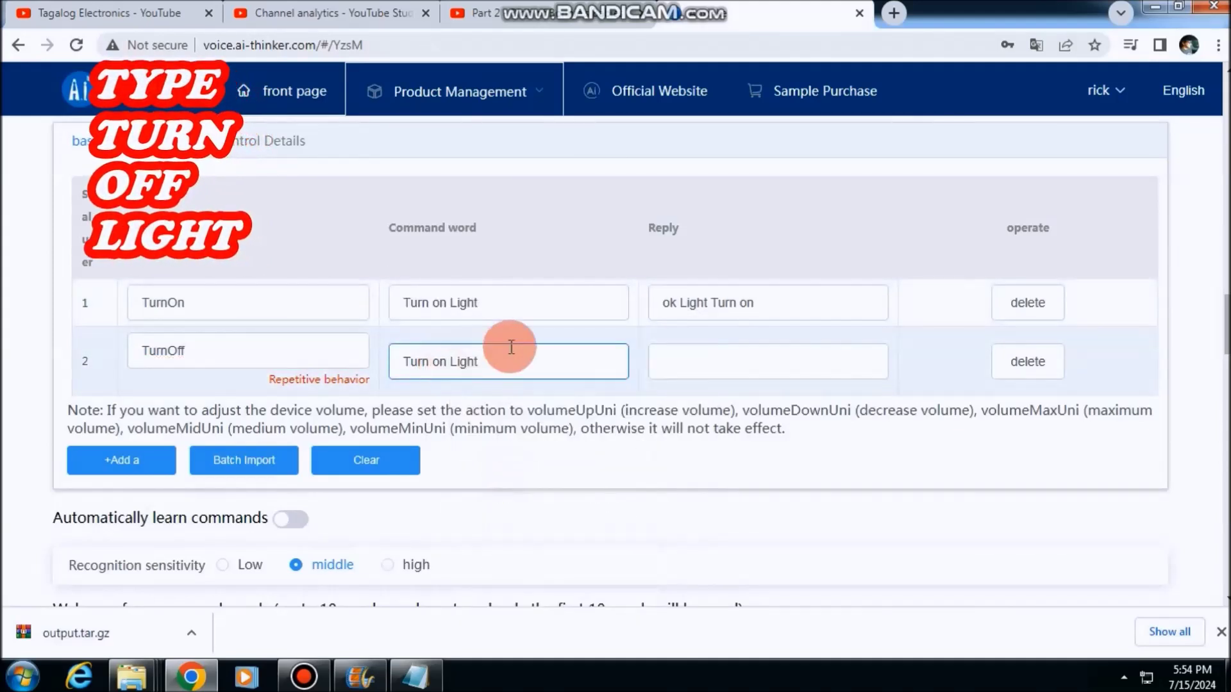
{"action": "type", "text": "ff"}
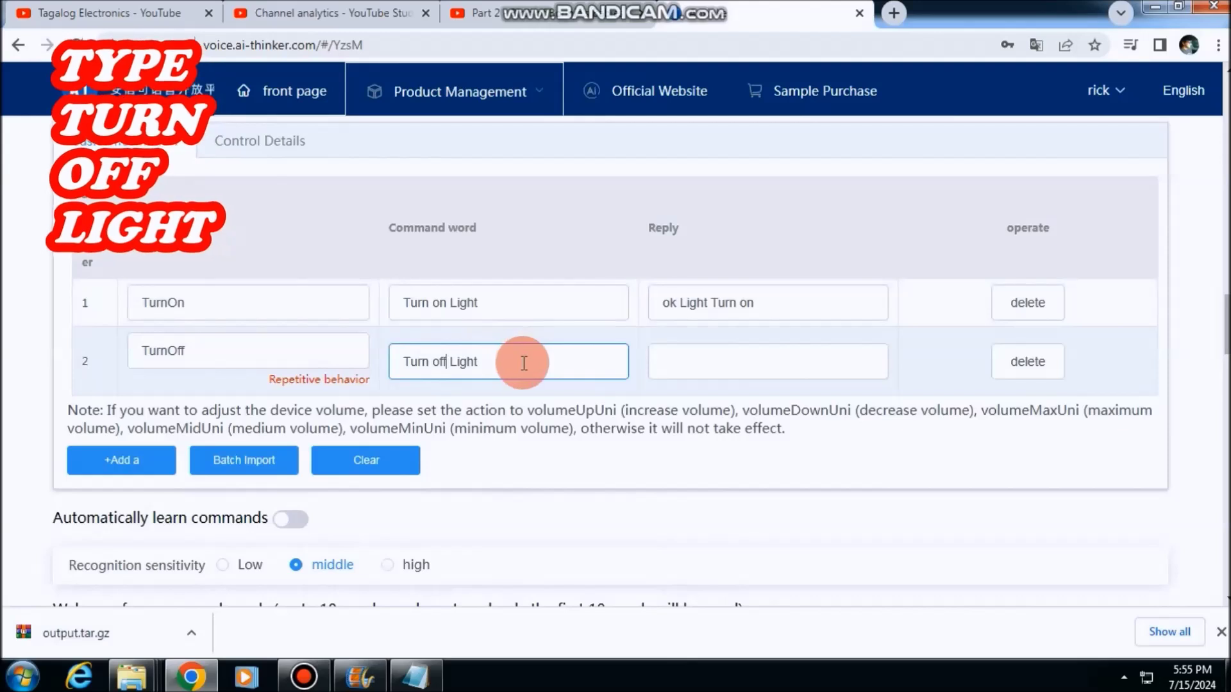
Set the TurnOff behavior's reply to "ok Light Turn off", based on a copy of the TurnOn reply.
{"action": "left_click_drag", "start_coordinate": [758, 305], "coordinate": [645, 316]}
{"action": "right_click", "coordinate": [699, 309]}
{"action": "left_click", "coordinate": [737, 335]}
{"action": "right_click", "coordinate": [706, 370]}
{"action": "left_click", "coordinate": [742, 484]}
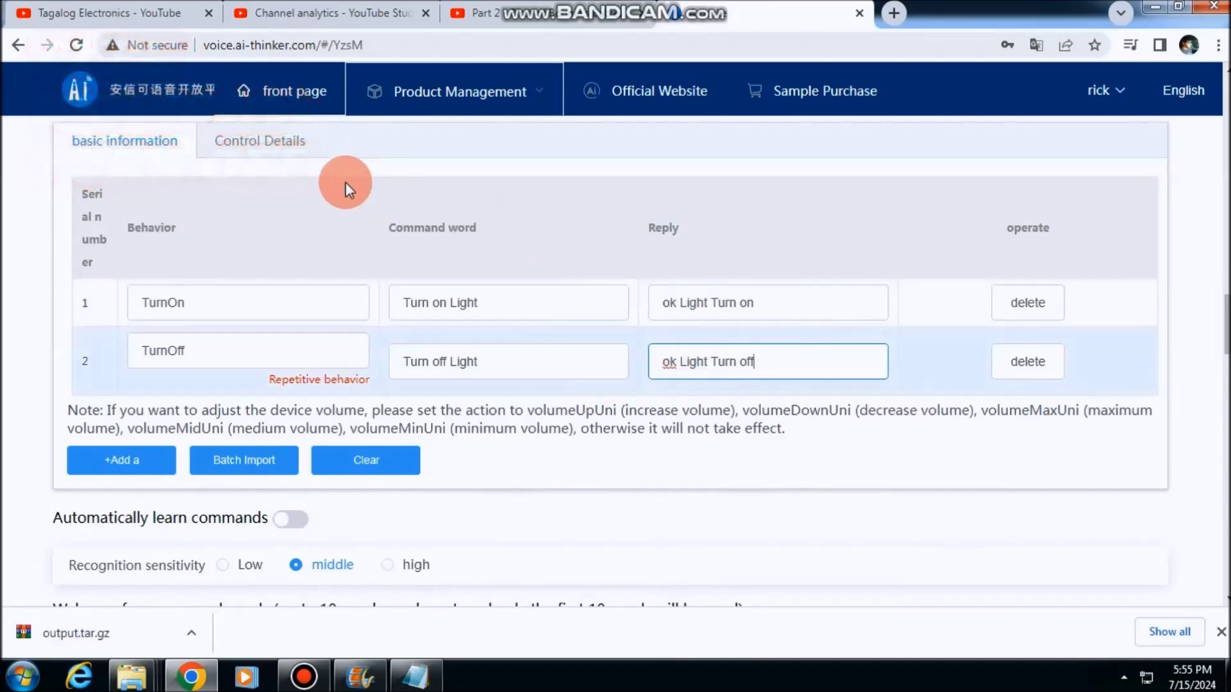
In the control details, add a control to TurnOn with type GPIO_B0, action set up and High level trigger.
{"action": "left_click", "coordinate": [266, 142]}
{"action": "left_click", "coordinate": [883, 347]}
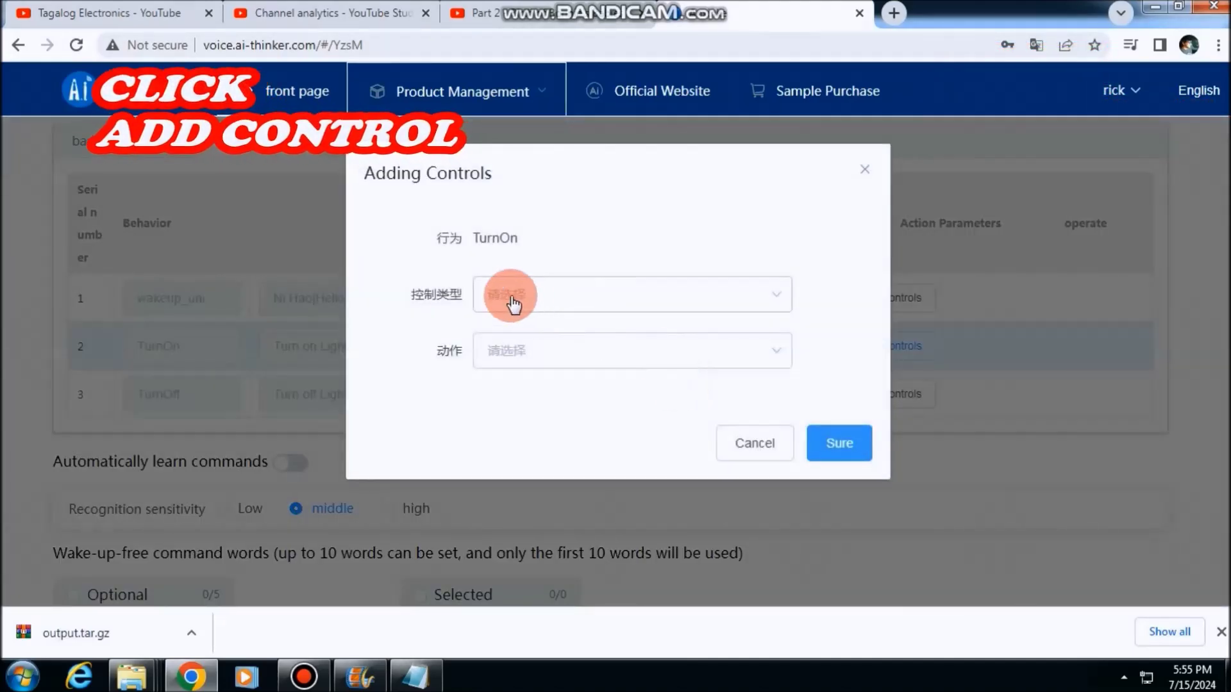
{"action": "left_click", "coordinate": [777, 294]}
{"action": "left_click", "coordinate": [546, 346]}
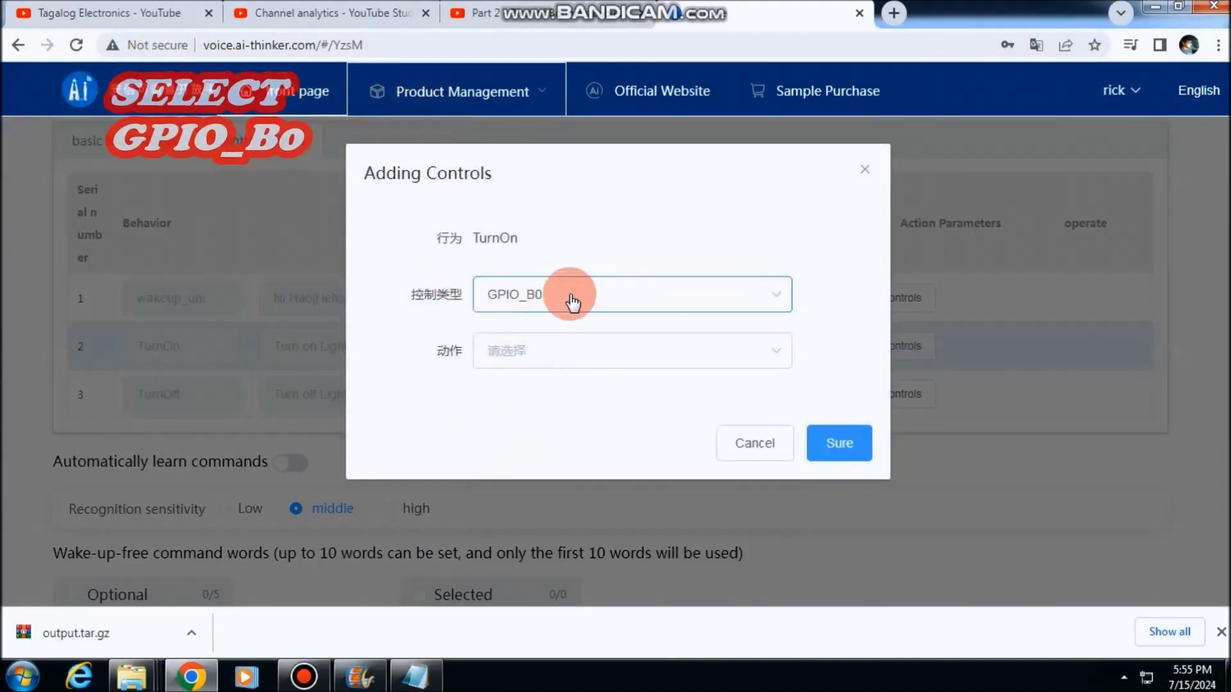
{"action": "left_click", "coordinate": [778, 352]}
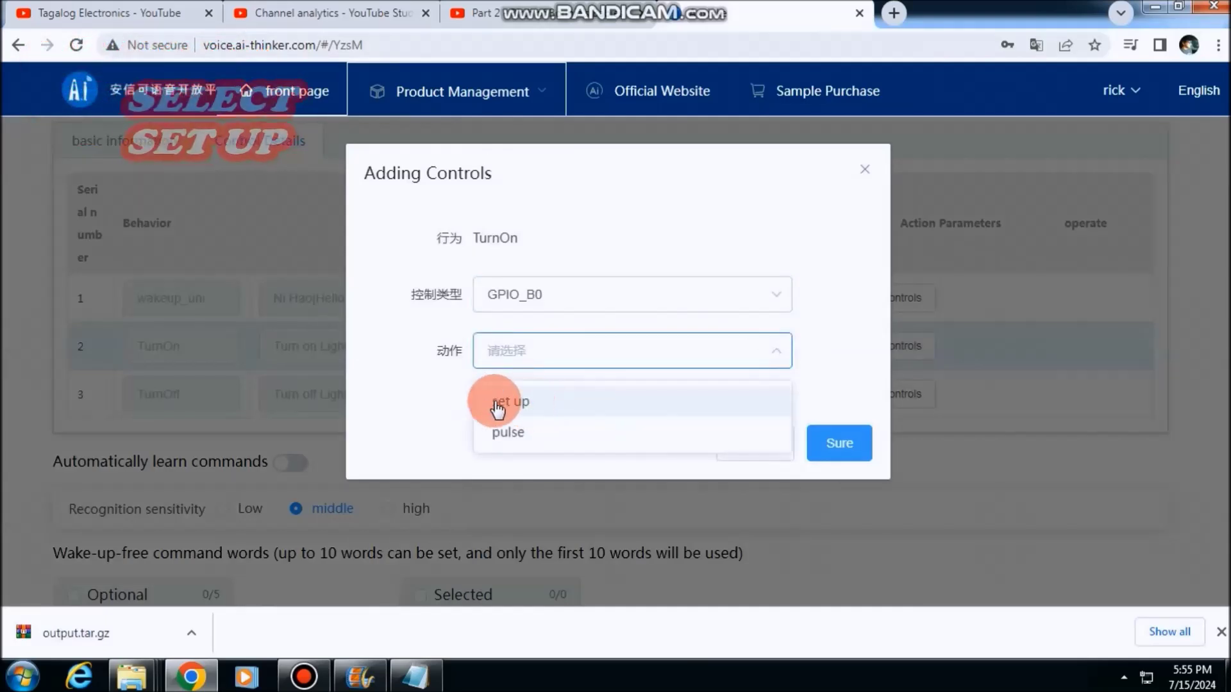
{"action": "left_click", "coordinate": [510, 403]}
{"action": "left_click", "coordinate": [658, 412]}
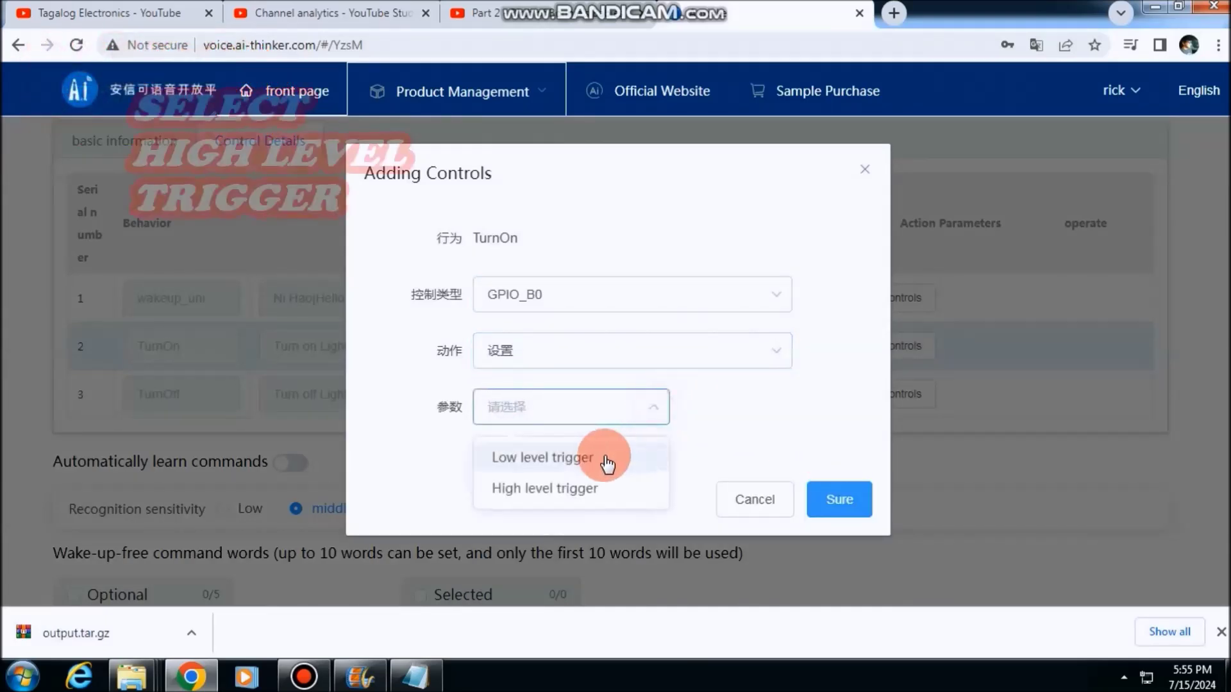
{"action": "left_click", "coordinate": [585, 494]}
{"action": "left_click", "coordinate": [840, 499]}
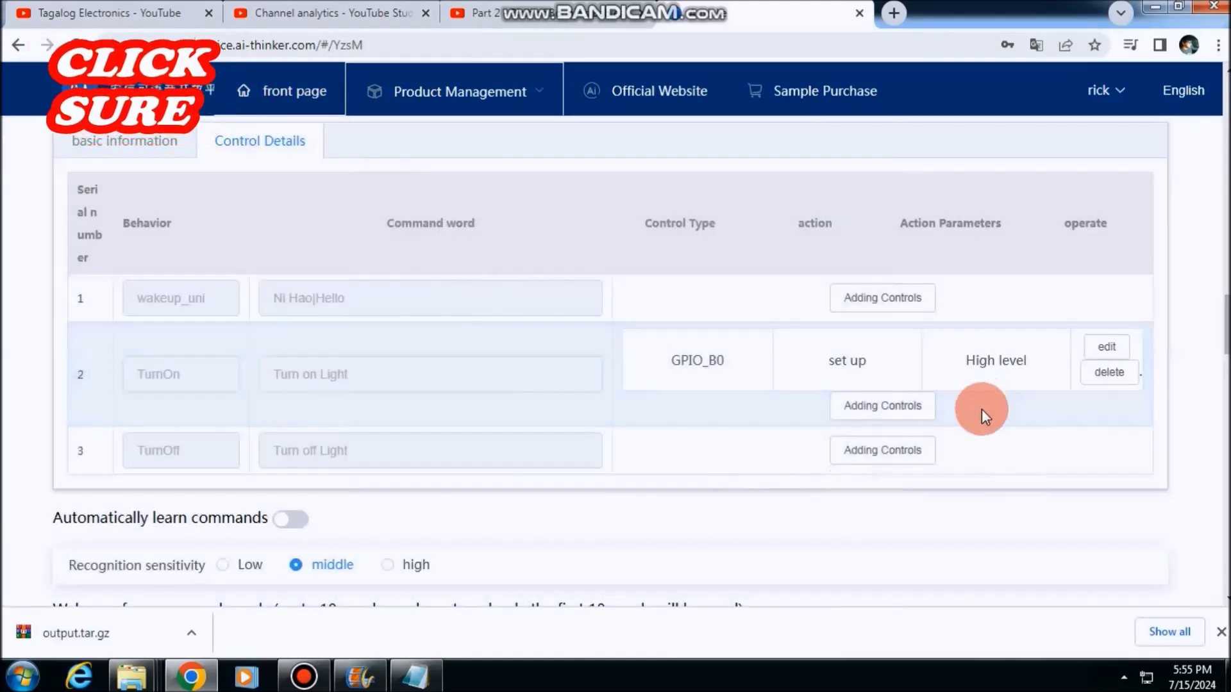
Add a control to TurnOff with type GPIO_B0, action set up and Low level trigger.
{"action": "left_click", "coordinate": [875, 454]}
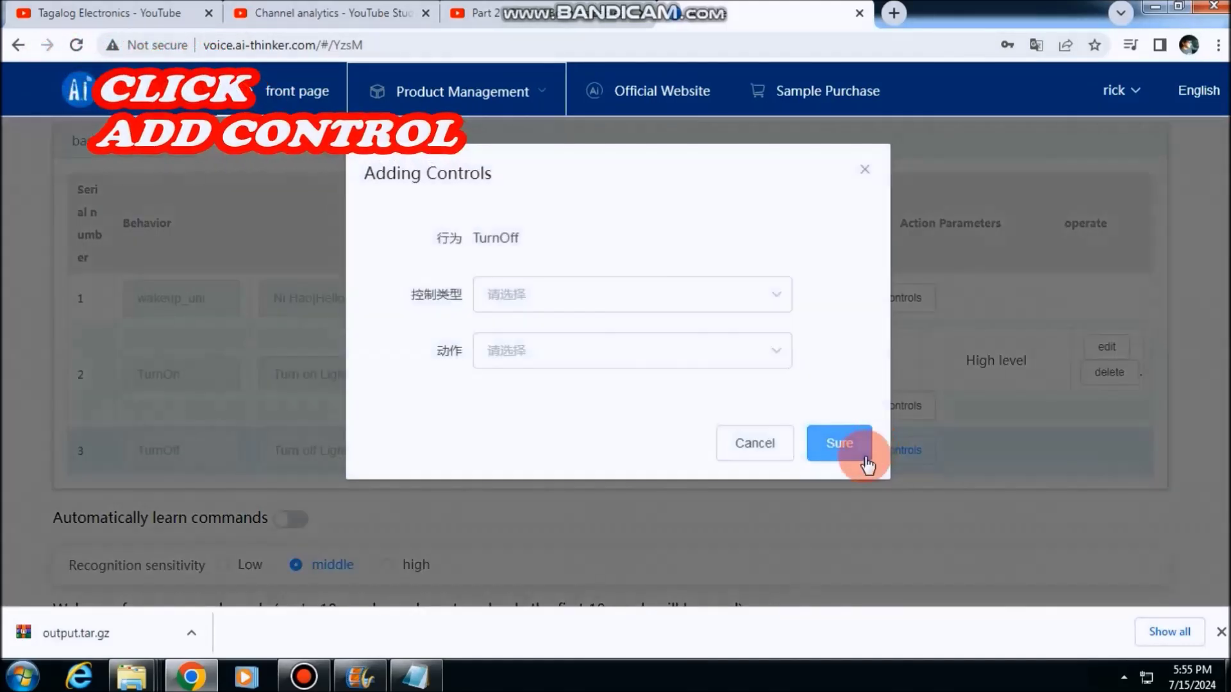
{"action": "left_click", "coordinate": [775, 299]}
{"action": "left_click", "coordinate": [538, 350]}
{"action": "left_click", "coordinate": [780, 366]}
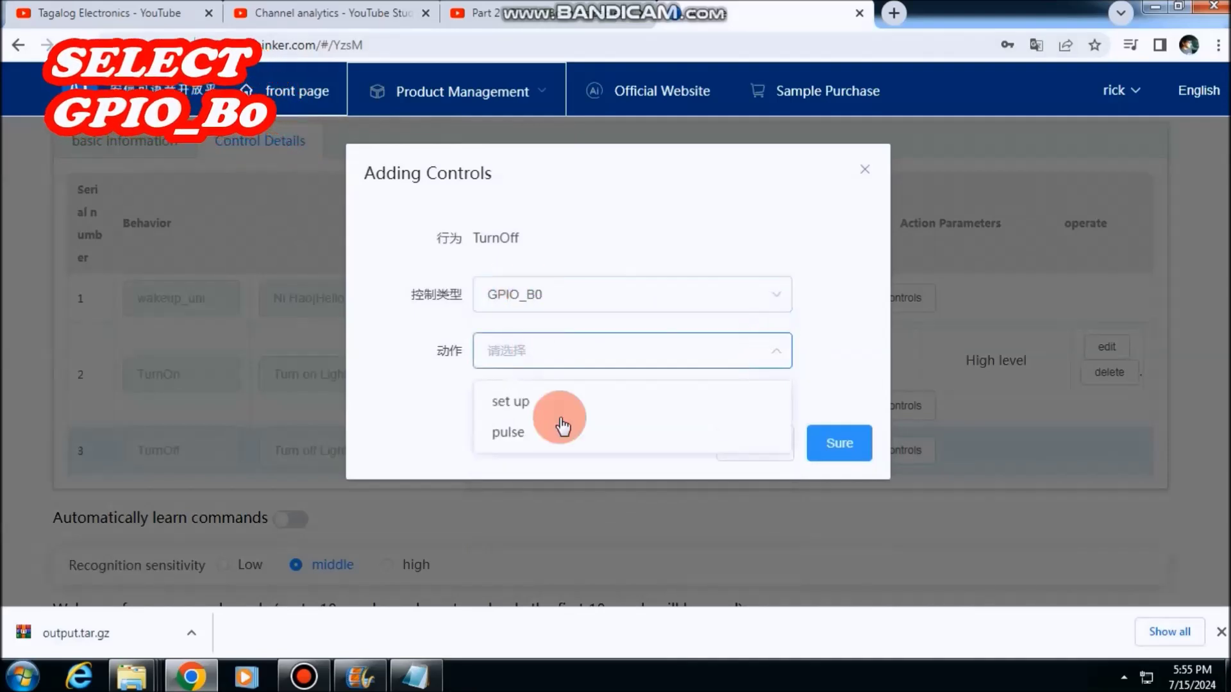
{"action": "left_click", "coordinate": [545, 402]}
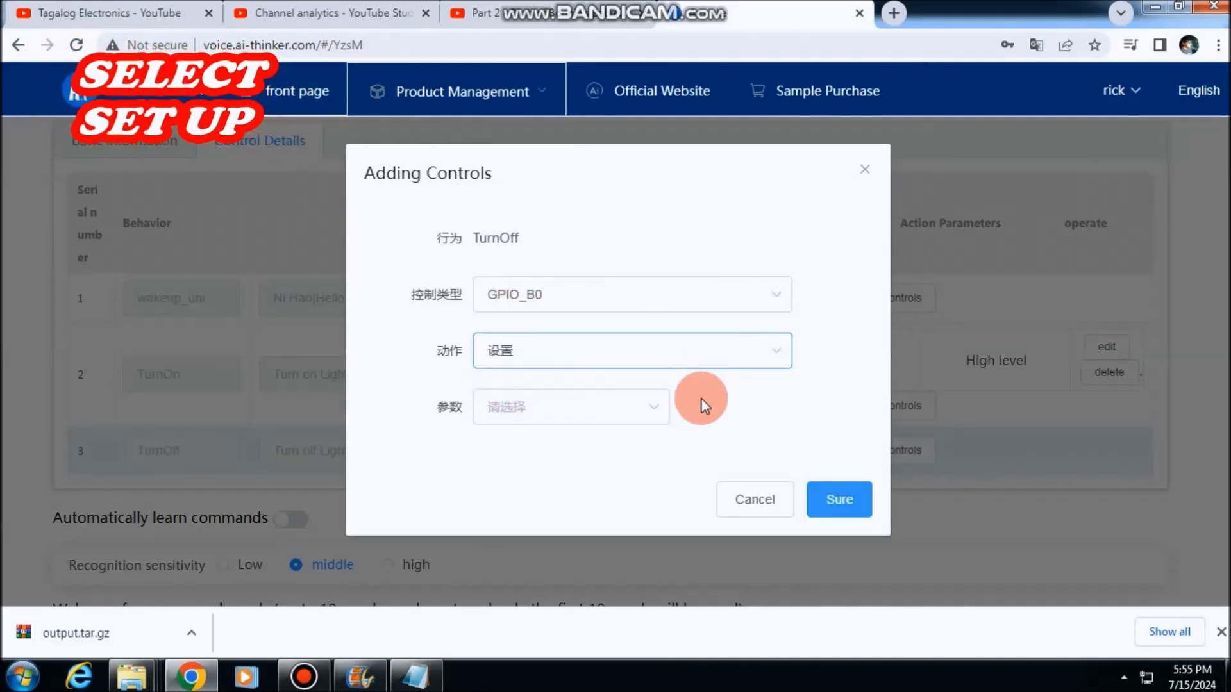
{"action": "left_click", "coordinate": [648, 408]}
{"action": "left_click", "coordinate": [530, 457]}
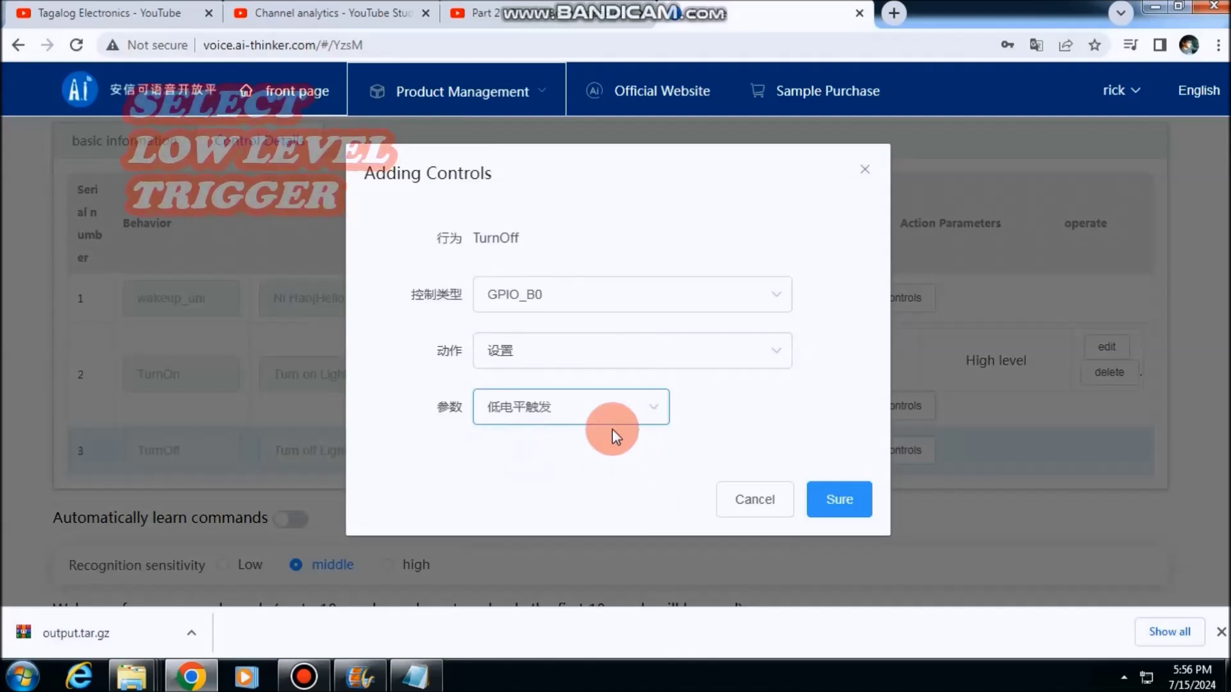
{"action": "left_click", "coordinate": [848, 515]}
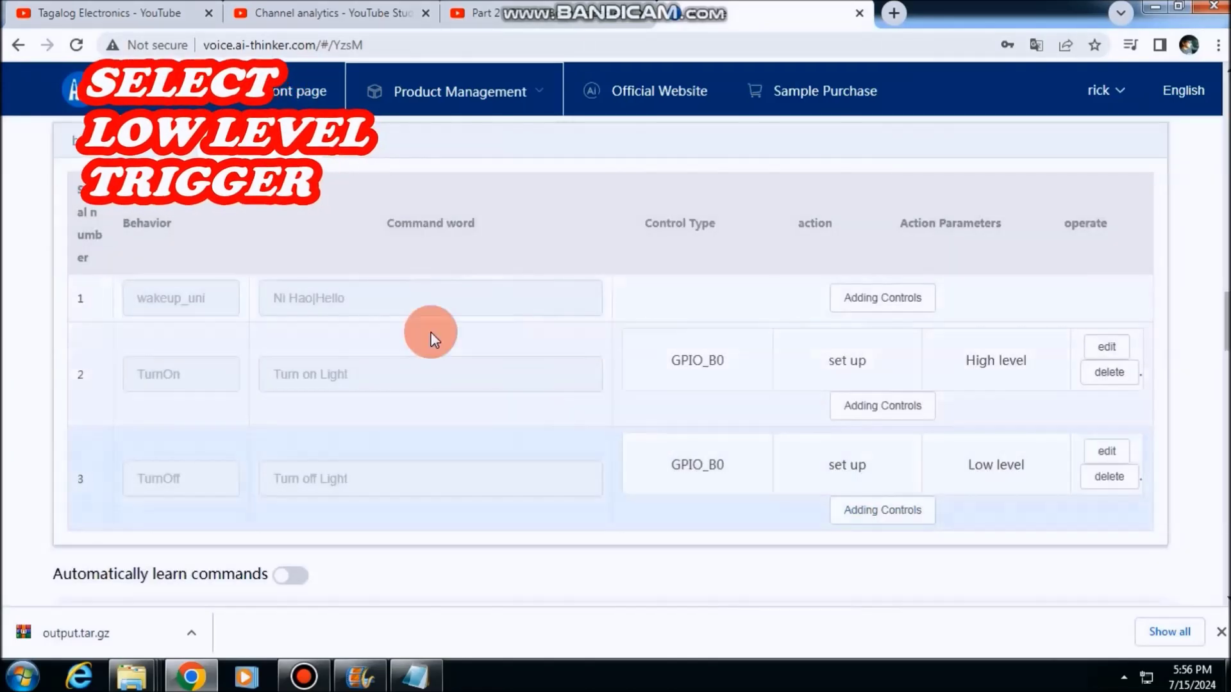
Set the recognition sensitivity to high, then move both light commands to the selected wake-up-free command words and check them all.
{"action": "scroll", "coordinate": [669, 383], "scroll_direction": "down", "scroll_amount": 2}
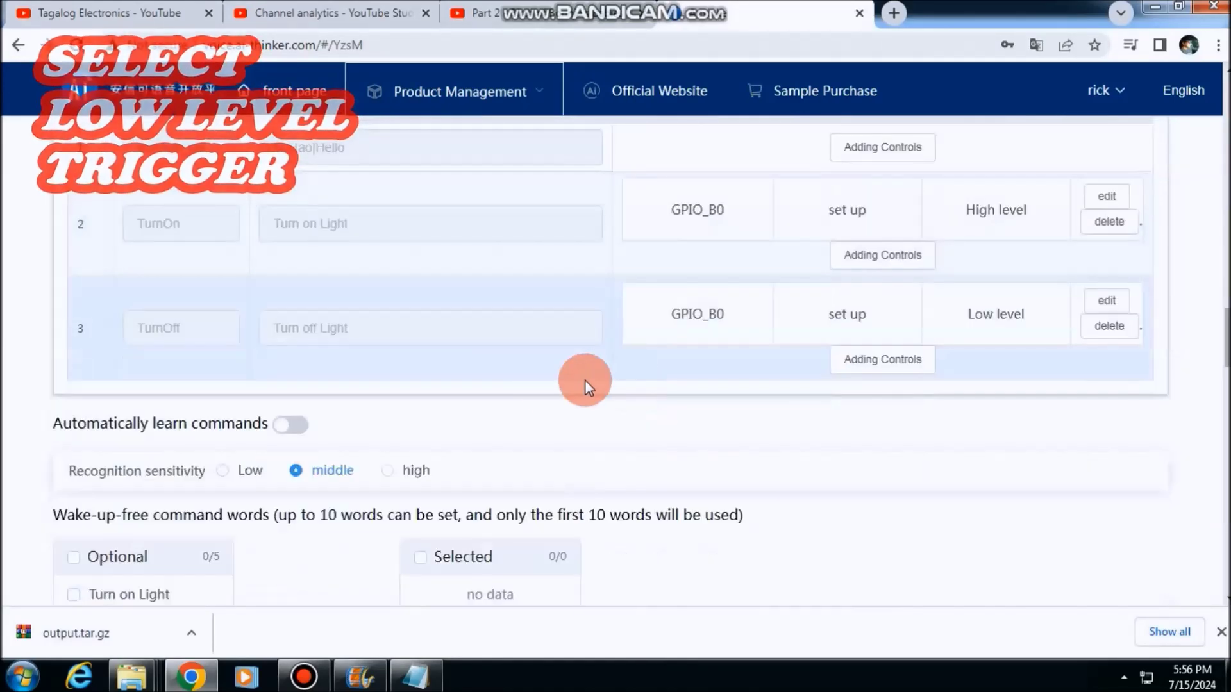
{"action": "scroll", "coordinate": [589, 449], "scroll_direction": "down", "scroll_amount": 2}
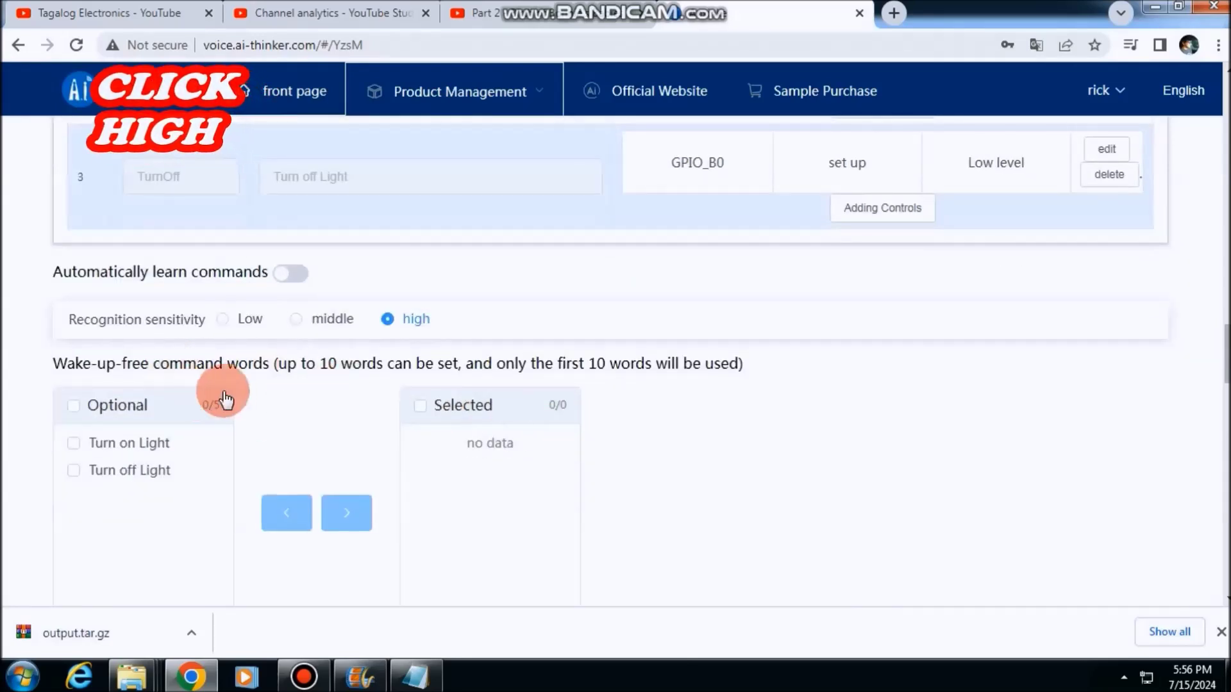
{"action": "left_click", "coordinate": [75, 405]}
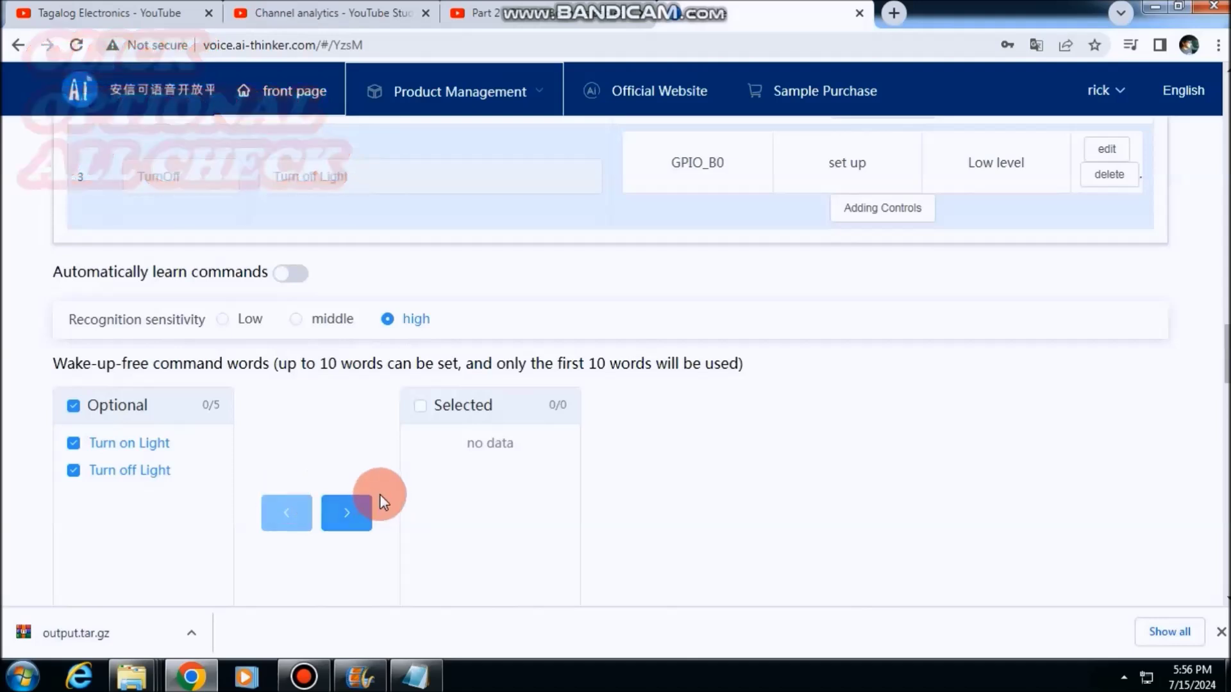
{"action": "left_click", "coordinate": [349, 512]}
{"action": "left_click", "coordinate": [423, 406]}
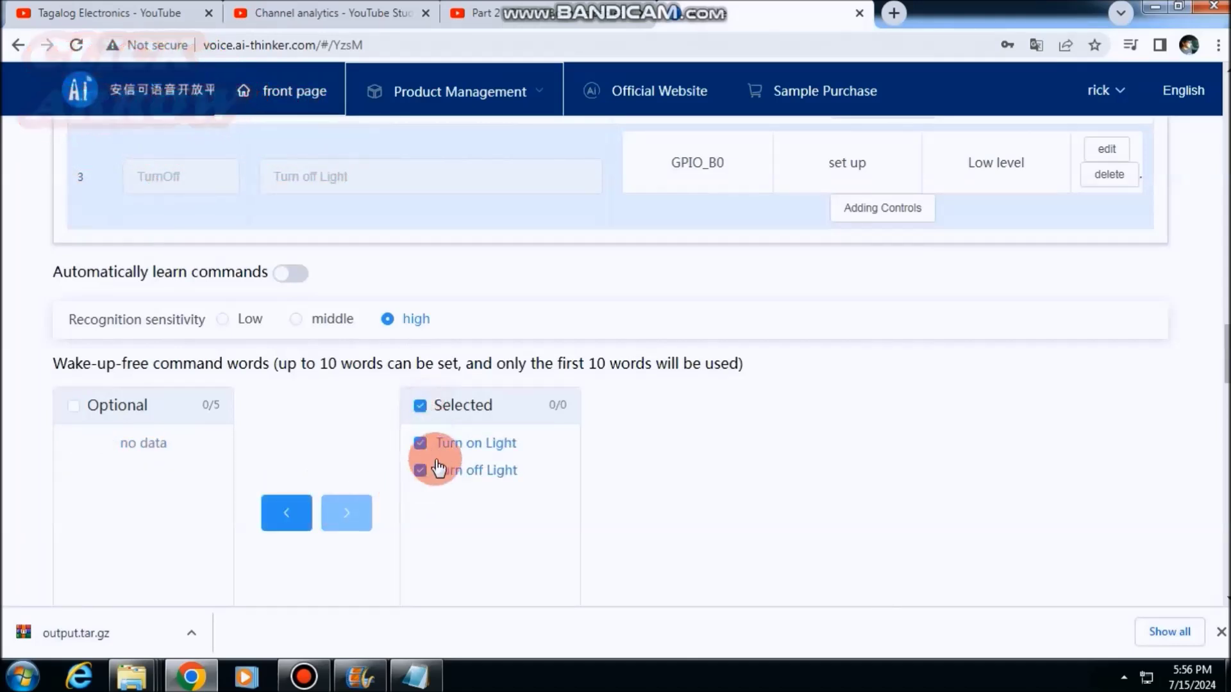
Choose the Xuanxuan sweet girl voice in the speaker configuration.
{"action": "scroll", "coordinate": [461, 445], "scroll_direction": "down", "scroll_amount": 5}
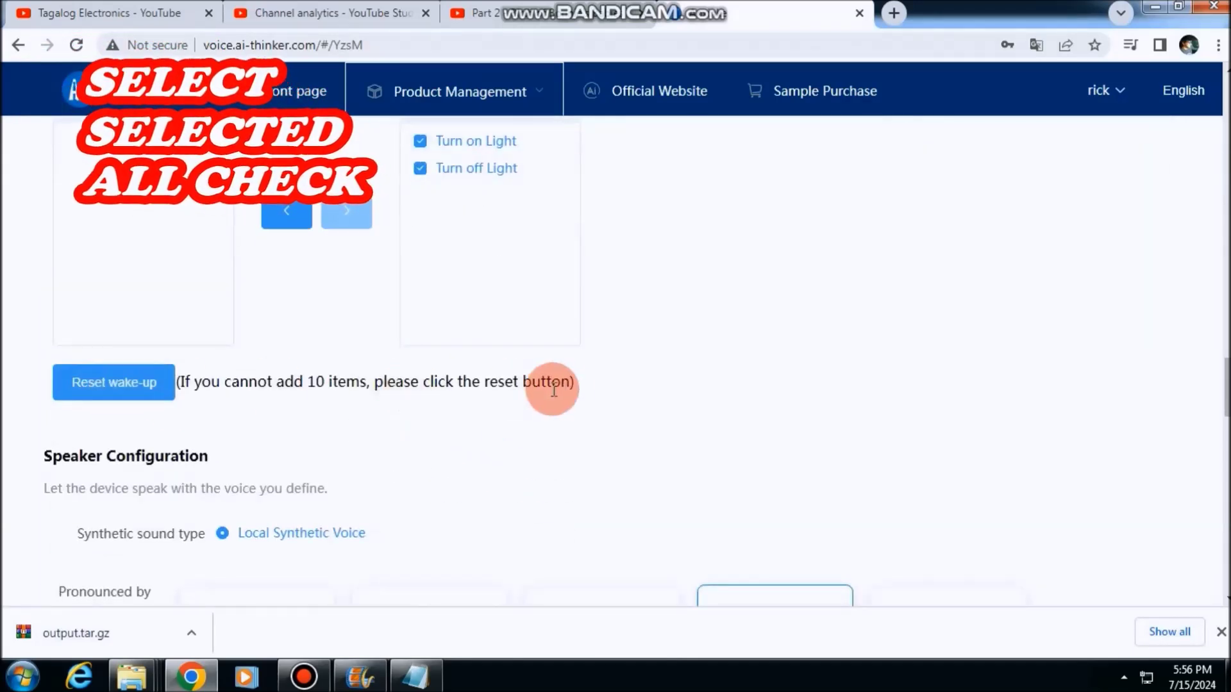
{"action": "scroll", "coordinate": [467, 391], "scroll_direction": "down", "scroll_amount": 2}
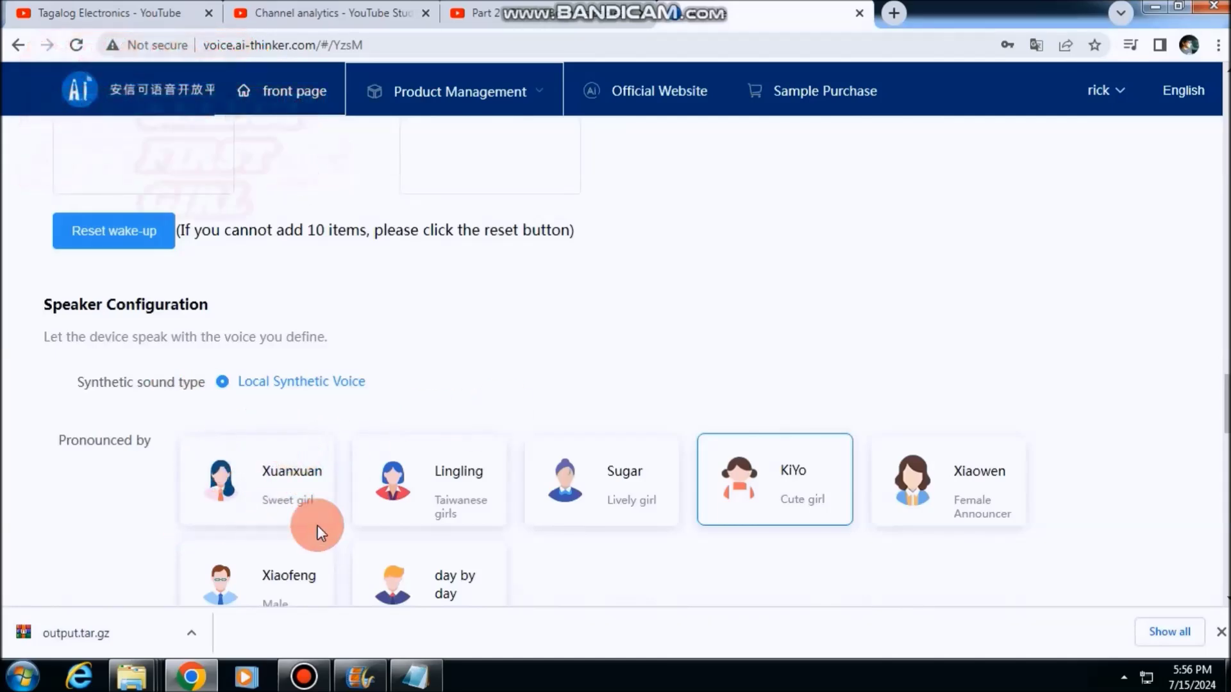
{"action": "left_click", "coordinate": [295, 478]}
Enable the startup announcement and set its text to "Welcome my Friend".
{"action": "scroll", "coordinate": [297, 474], "scroll_direction": "down", "scroll_amount": 7}
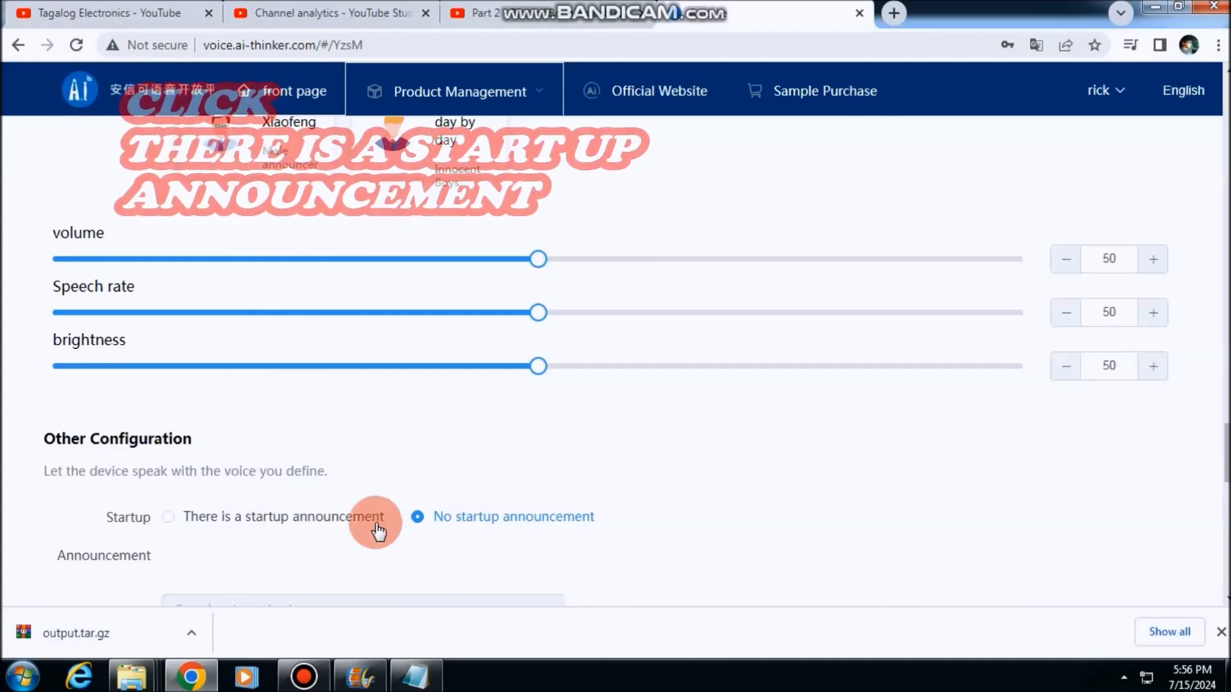
{"action": "left_click", "coordinate": [298, 527]}
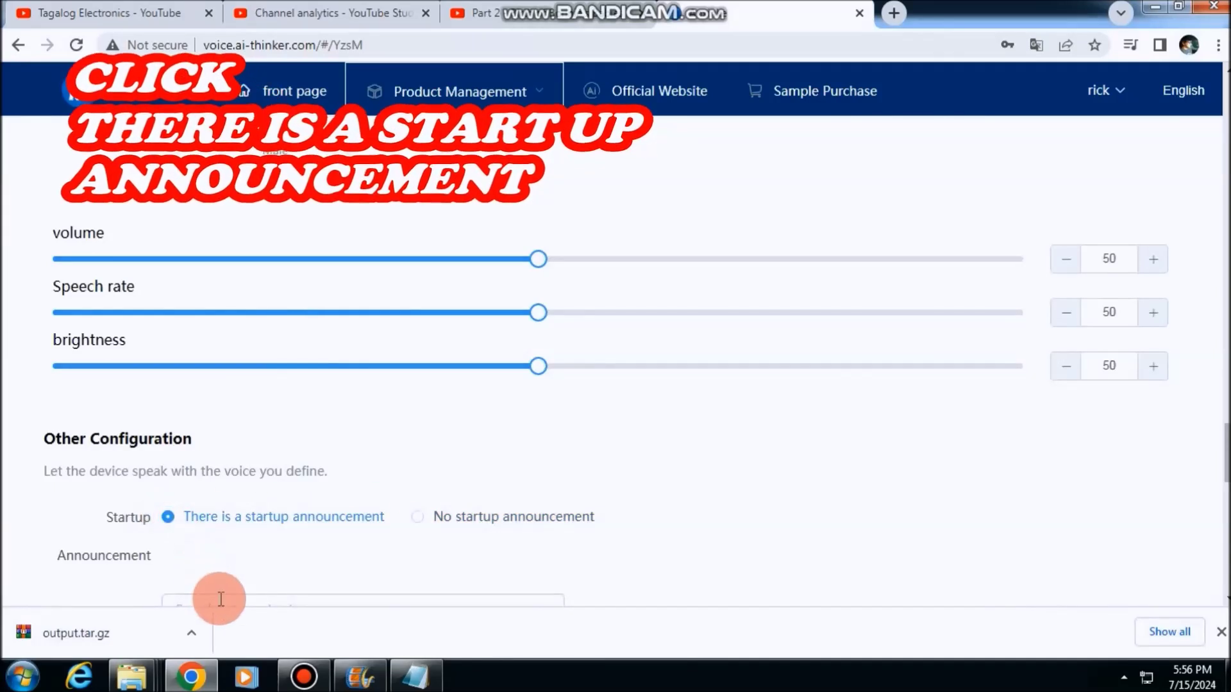
{"action": "scroll", "coordinate": [220, 577], "scroll_direction": "down", "scroll_amount": 2}
{"action": "type", "text": "Welco"}
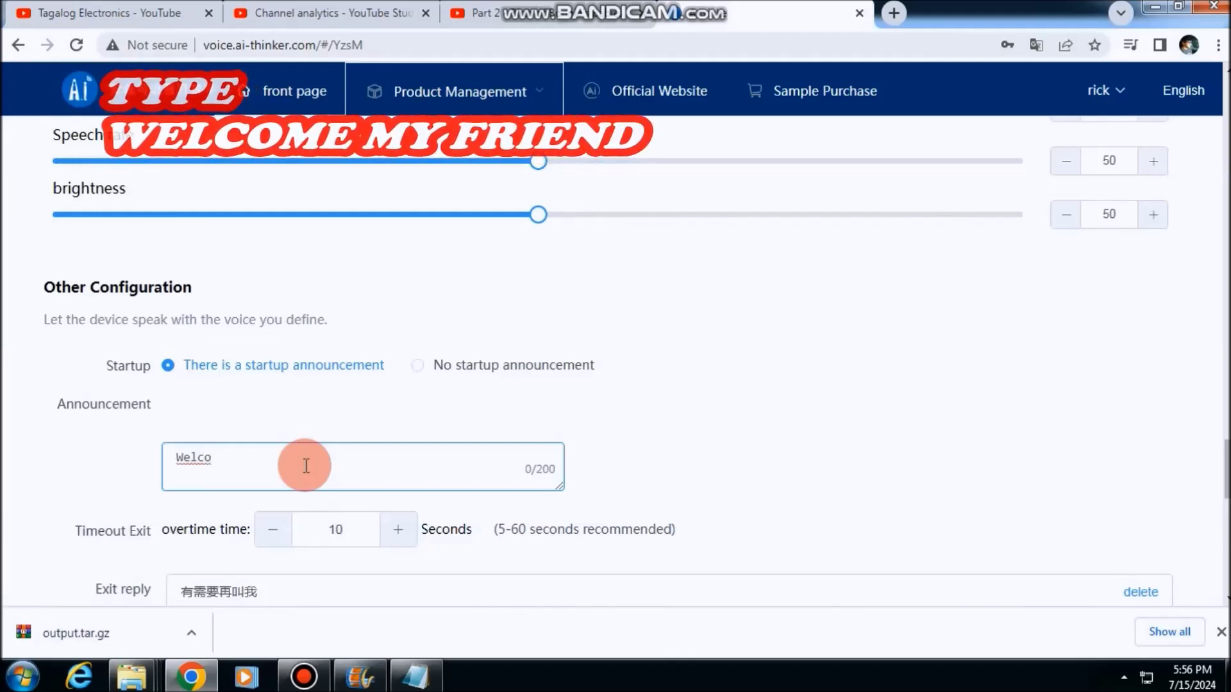
{"action": "type", "text": "me my Fr"}
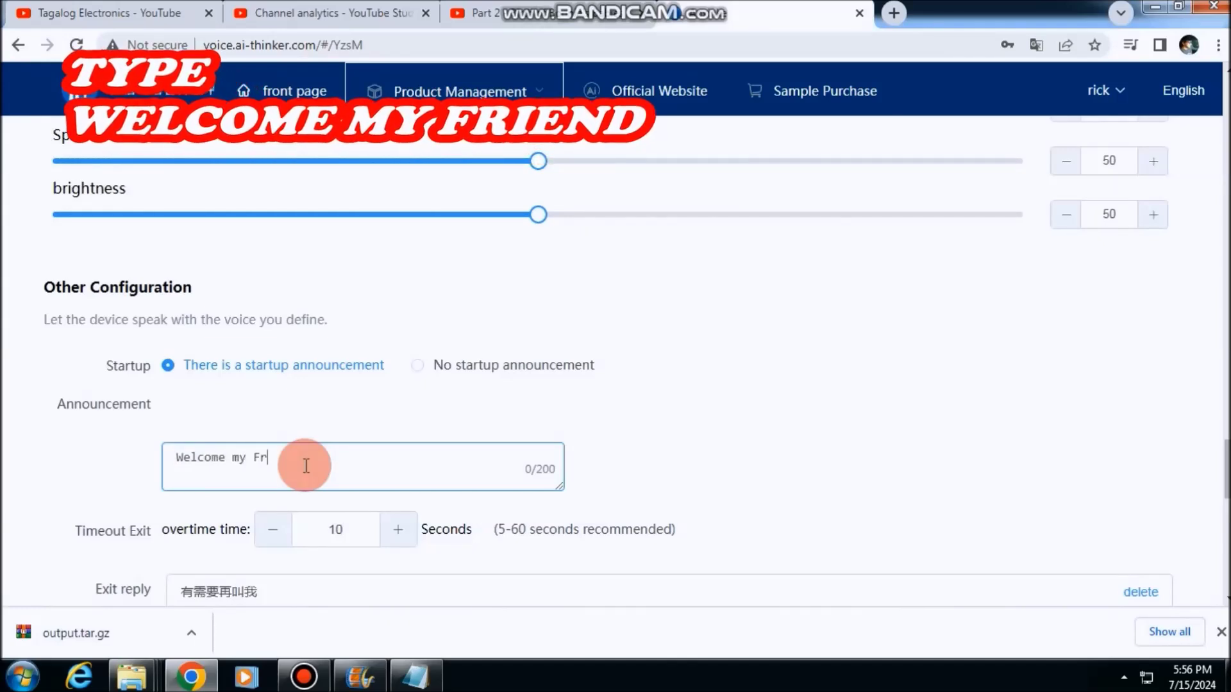
{"action": "type", "text": "iend"}
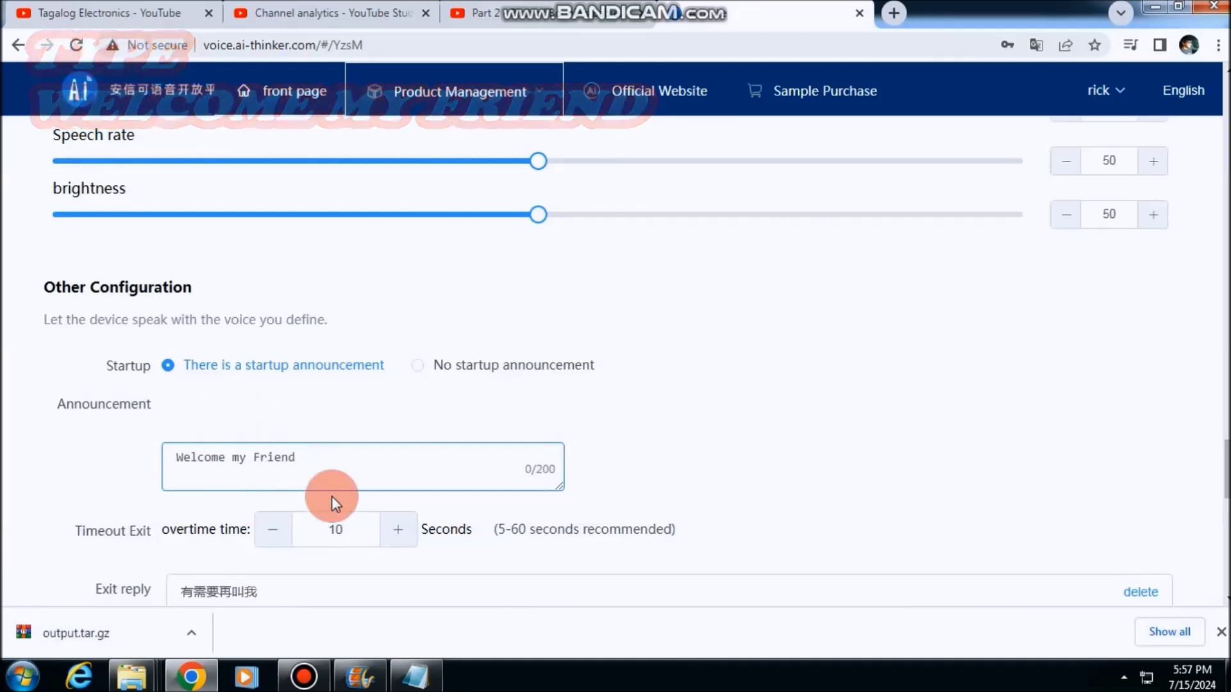
Replace the timeout exit reply with "Godbye".
{"action": "scroll", "coordinate": [333, 453], "scroll_direction": "down", "scroll_amount": 2}
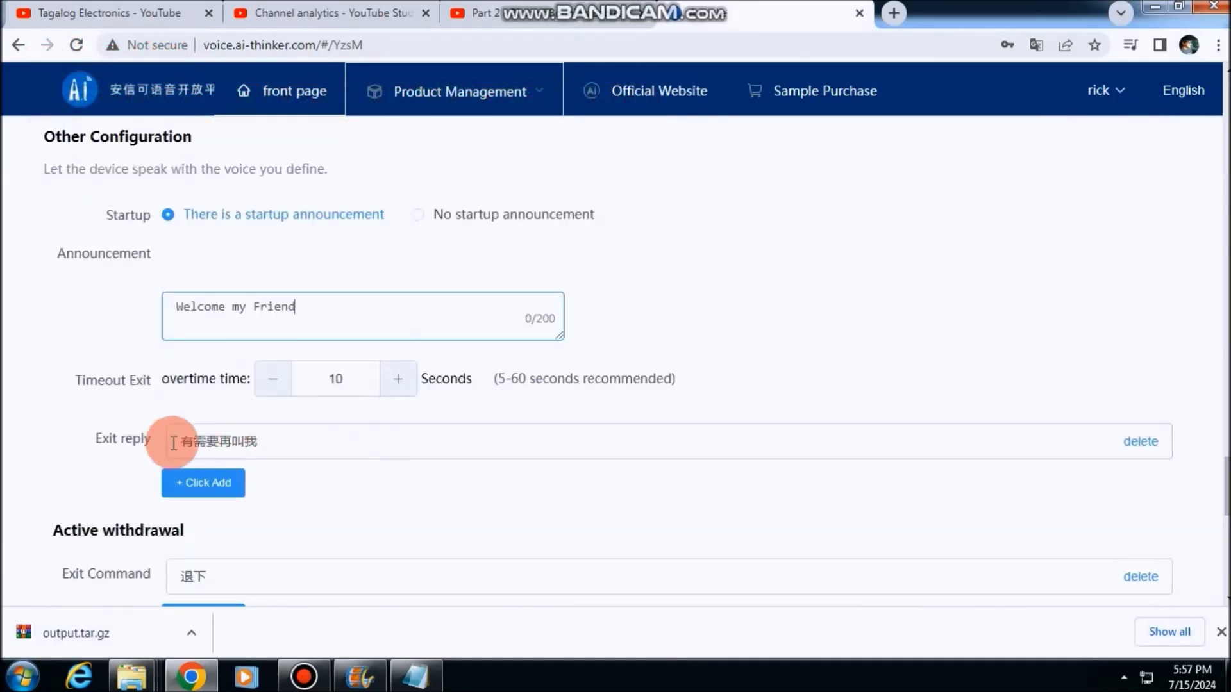
{"action": "left_click_drag", "start_coordinate": [282, 442], "coordinate": [159, 467]}
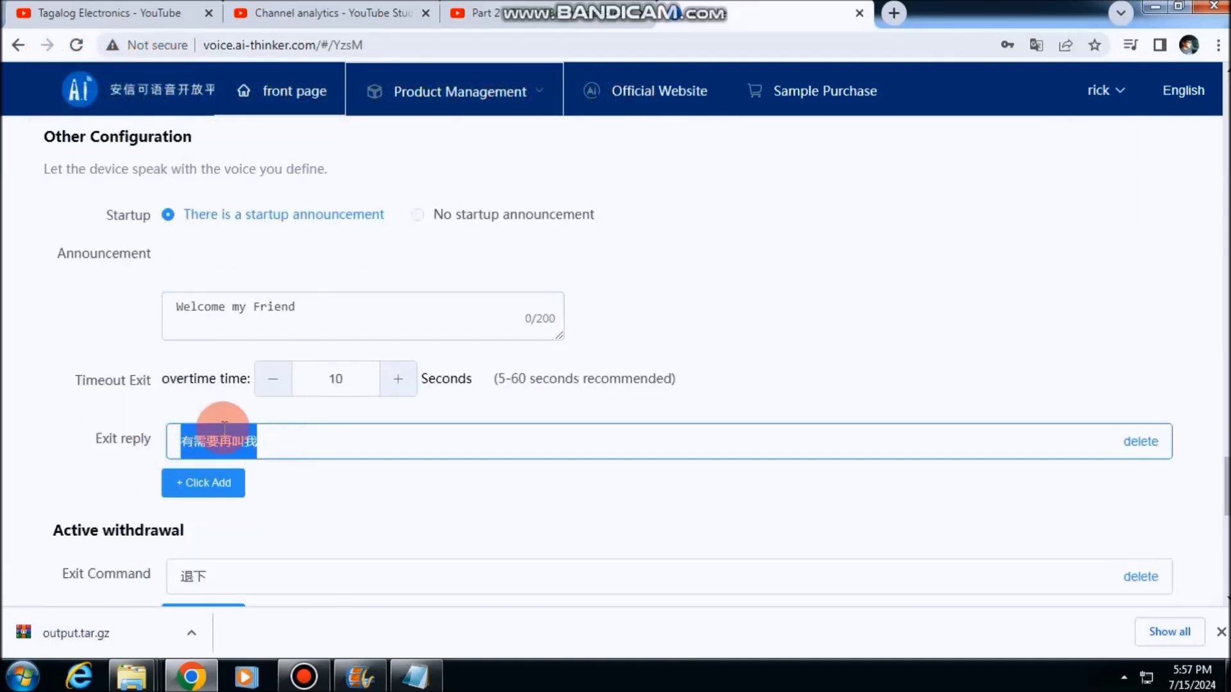
{"action": "type", "text": "Godby"}
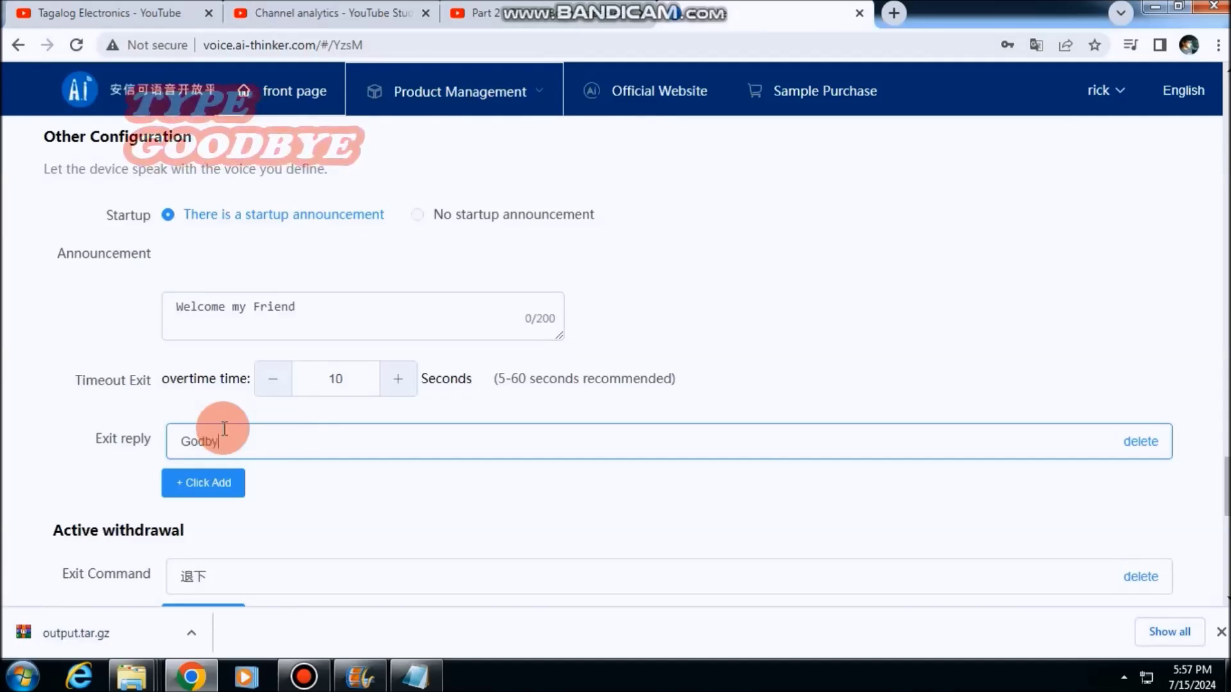
{"action": "type", "text": "e"}
Set the active withdrawal exit command to "quit" and correct the timeout exit reply to "Goodbye".
{"action": "scroll", "coordinate": [314, 440], "scroll_direction": "down", "scroll_amount": 2}
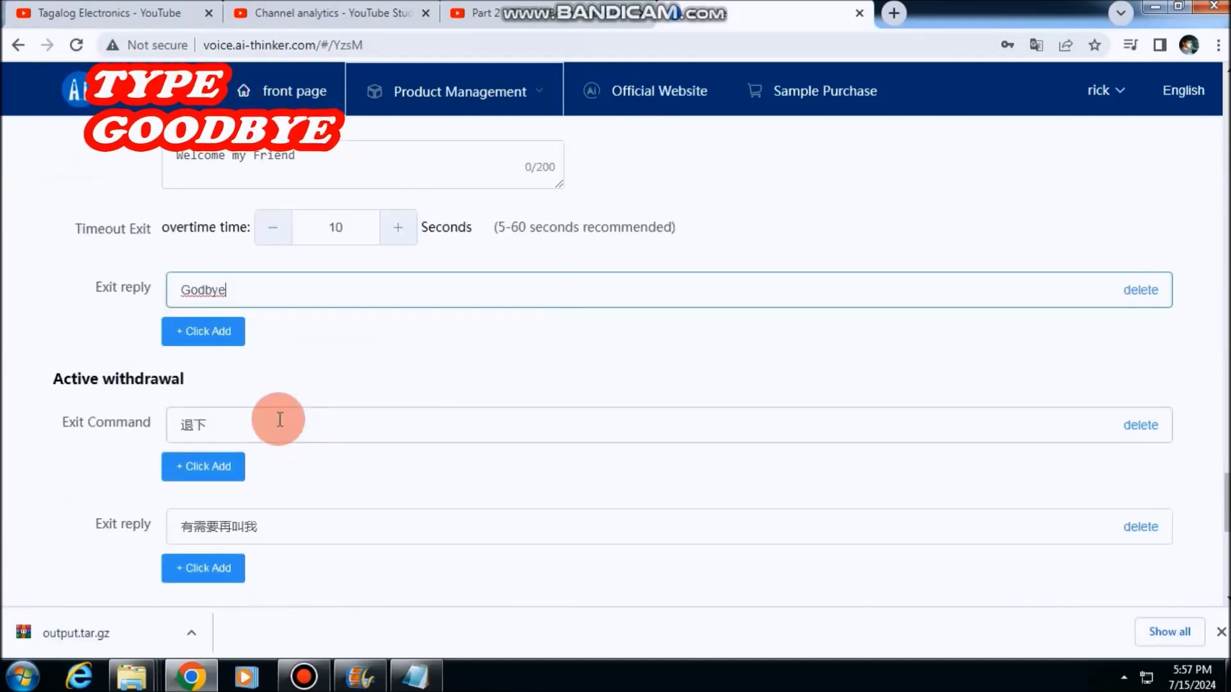
{"action": "left_click_drag", "start_coordinate": [216, 430], "coordinate": [174, 436]}
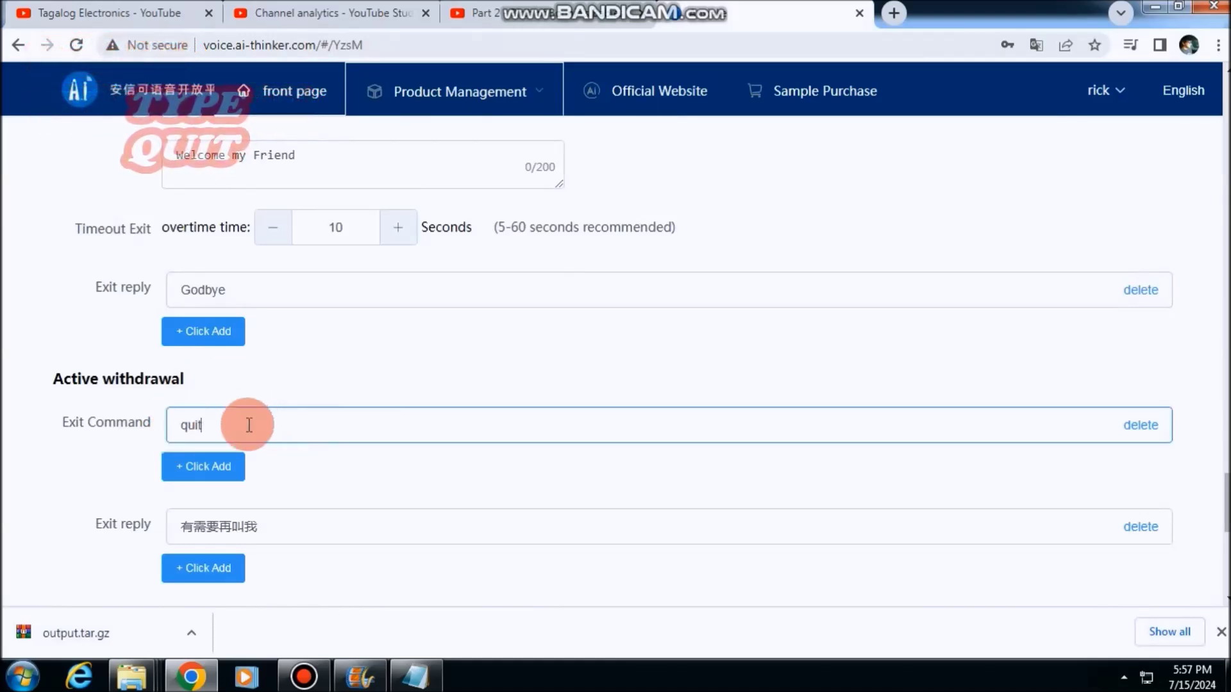
{"action": "left_click_drag", "start_coordinate": [276, 536], "coordinate": [166, 532]}
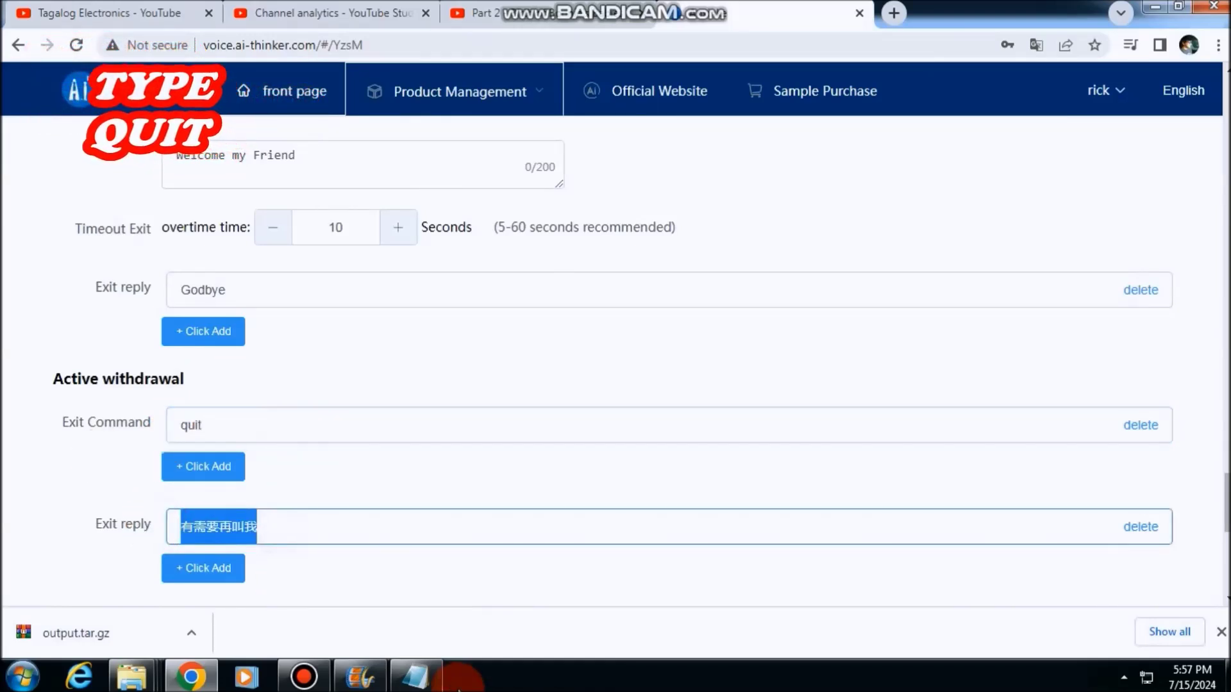
{"action": "left_click", "coordinate": [196, 288]}
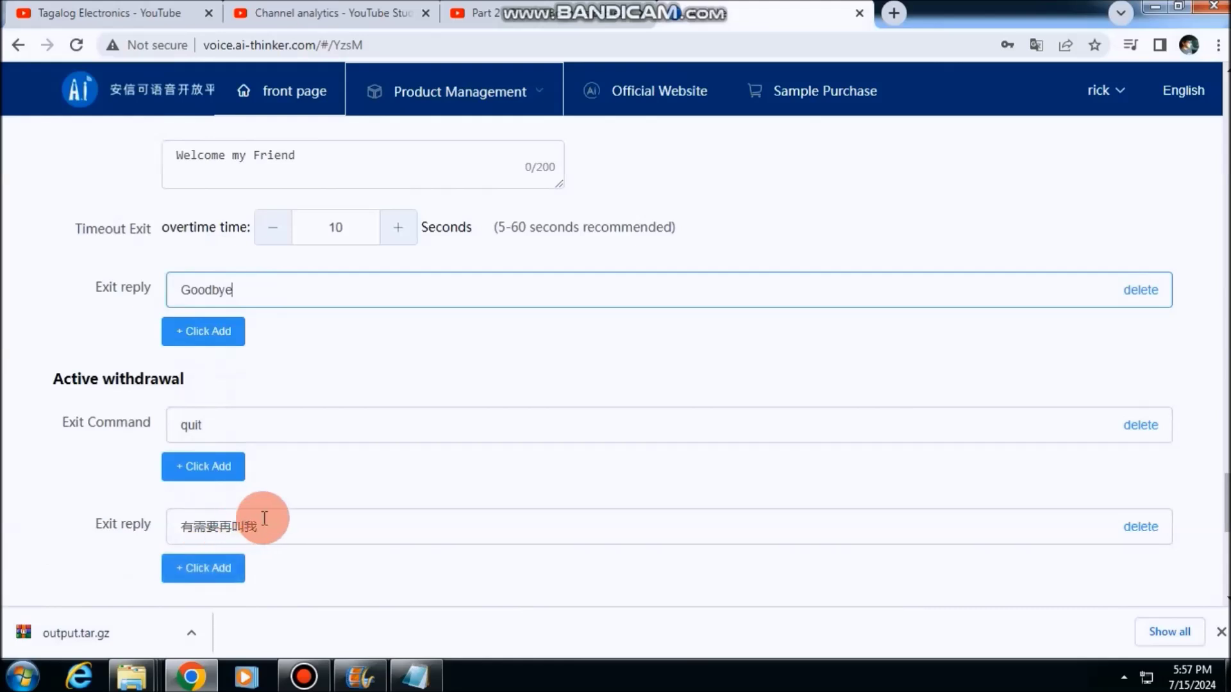
Replace the active withdrawal exit reply with "ok goodbye".
{"action": "left_click_drag", "start_coordinate": [269, 524], "coordinate": [163, 526]}
{"action": "type", "text": "ok"}
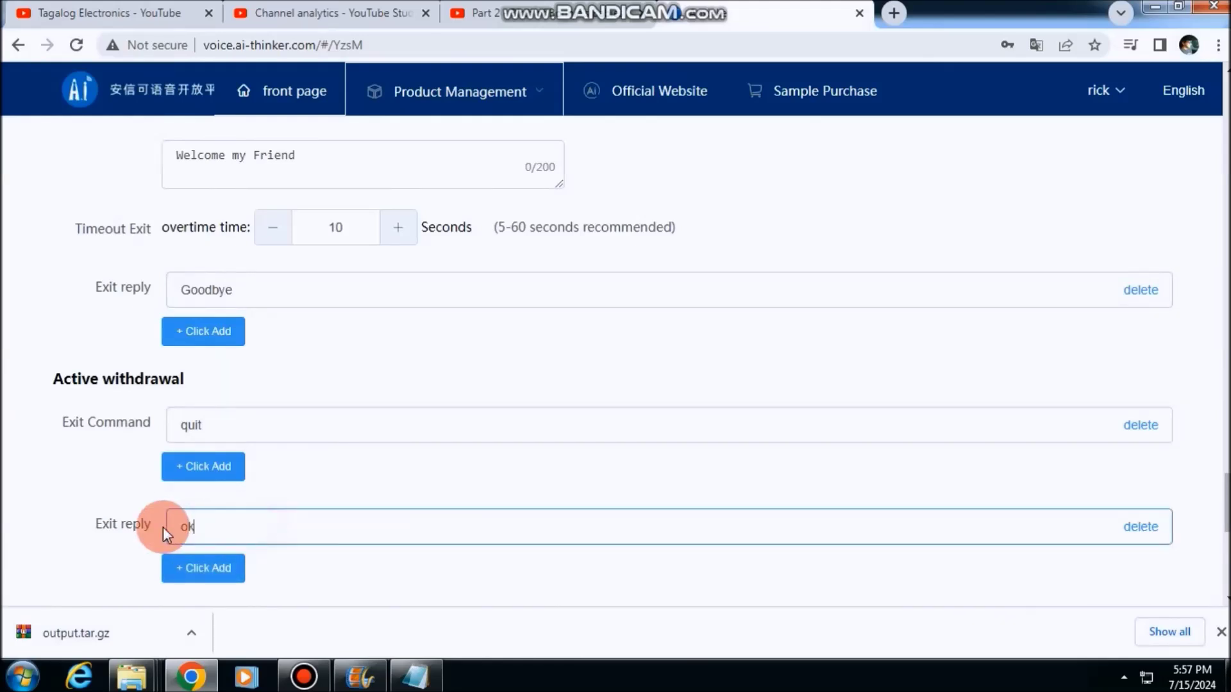
{"action": "type", "text": " goodbye"}
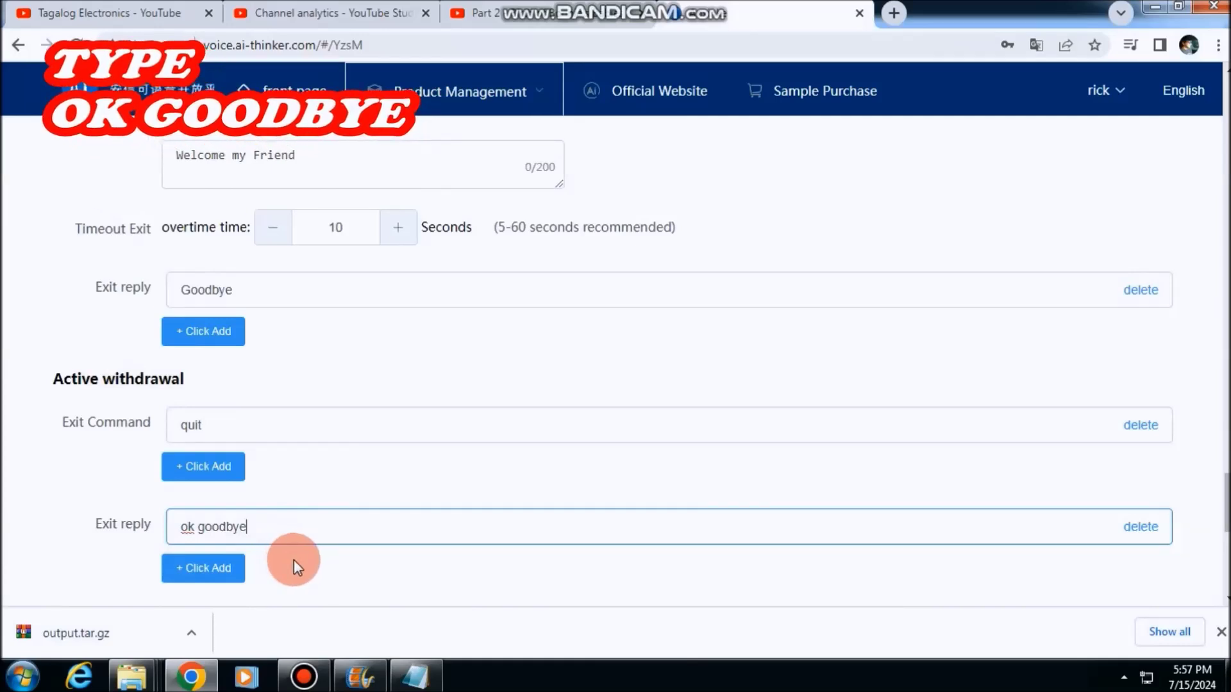
{"action": "scroll", "coordinate": [294, 559], "scroll_direction": "down", "scroll_amount": 2}
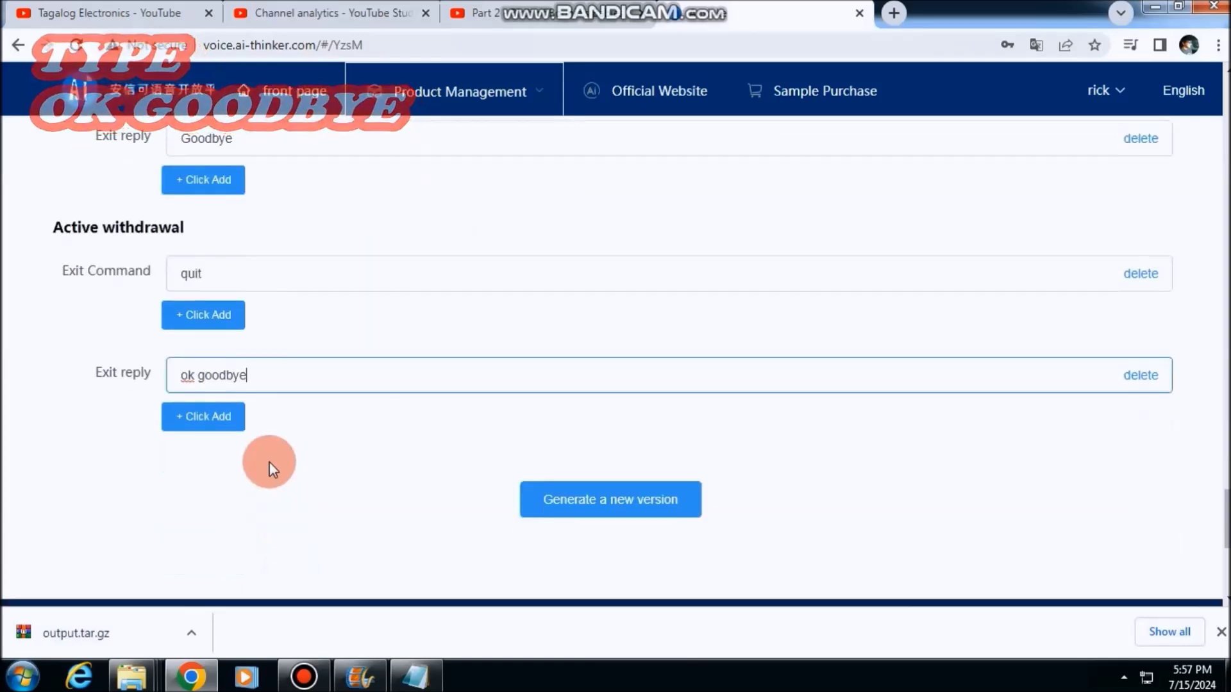
Generate a new version of the voice product, confirm it, and generate the SDK for that version.
{"action": "left_click", "coordinate": [621, 498]}
{"action": "left_click", "coordinate": [856, 385]}
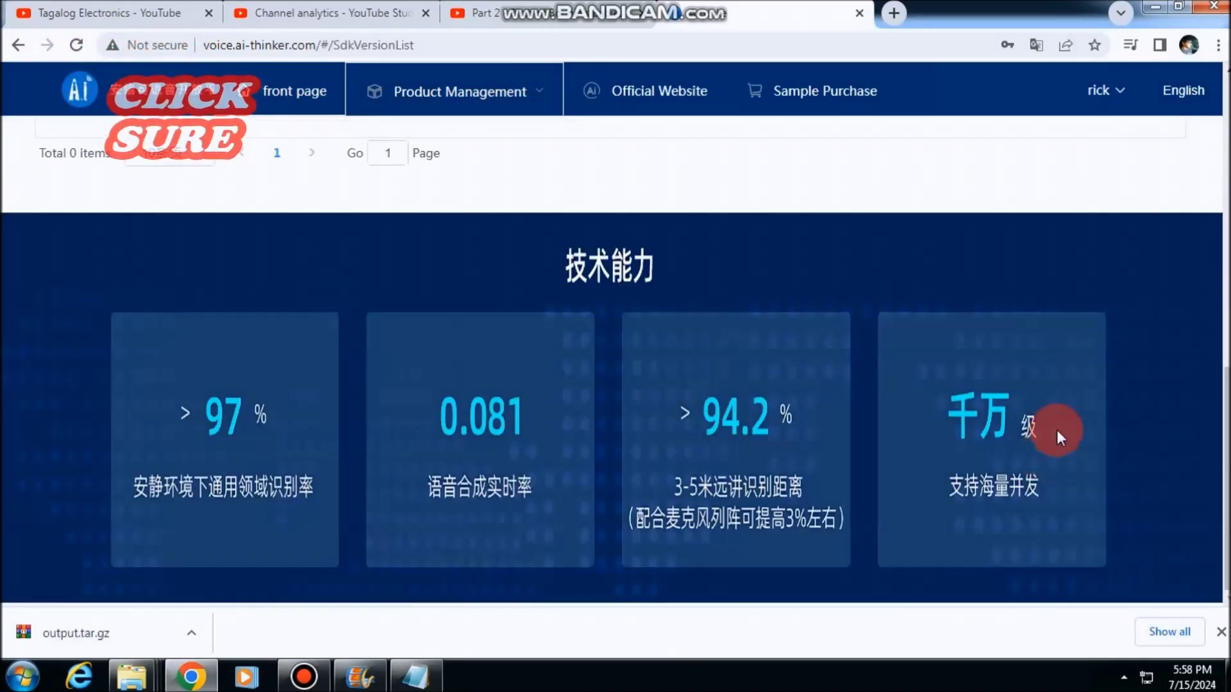
{"action": "left_click_drag", "start_coordinate": [1218, 404], "coordinate": [1221, 109]}
{"action": "left_click", "coordinate": [1004, 380]}
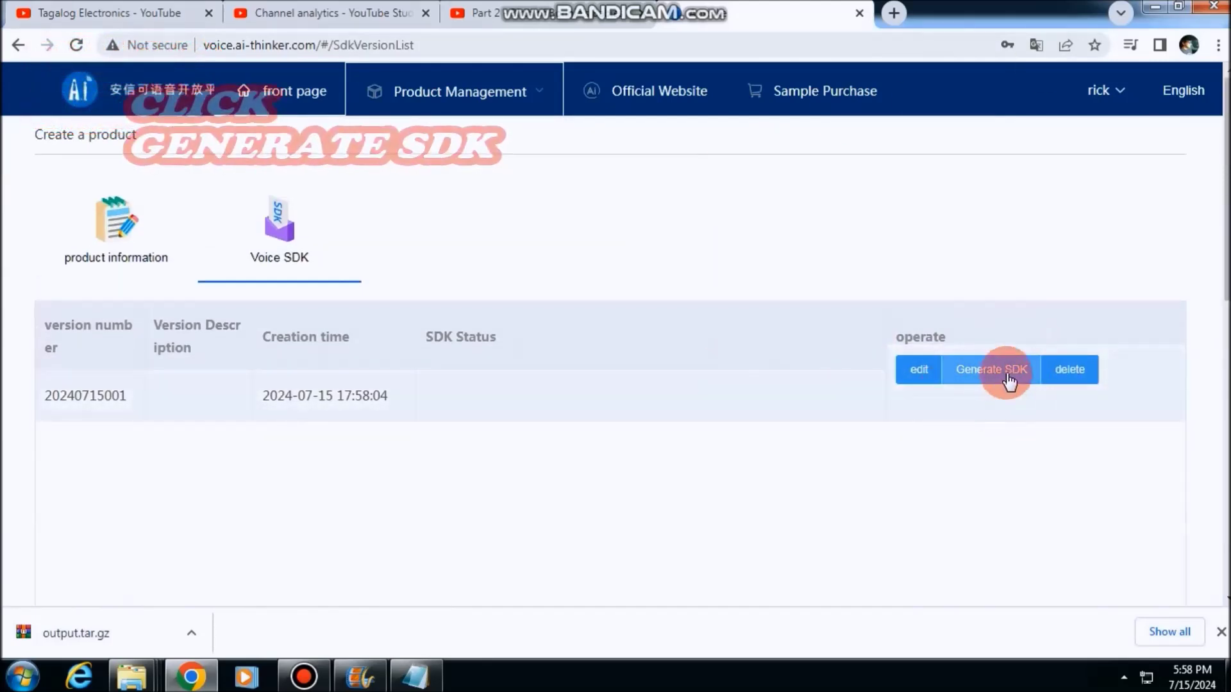
{"action": "left_click", "coordinate": [1007, 380]}
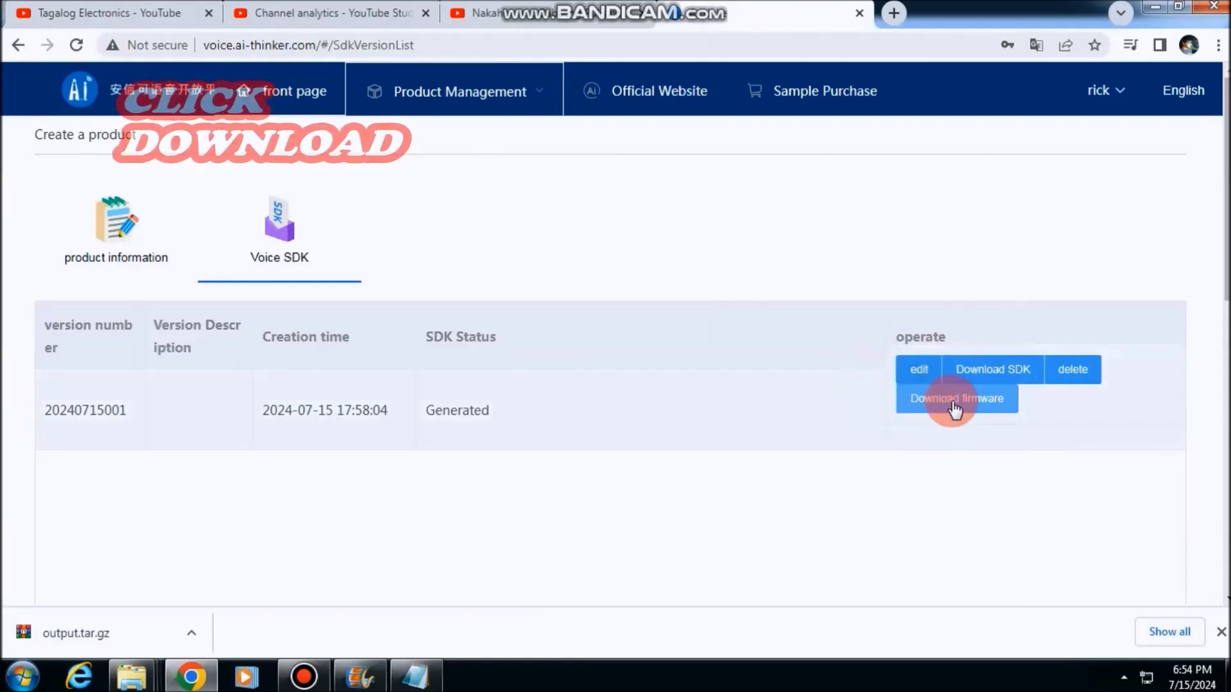
{"action": "left_click", "coordinate": [954, 408]}
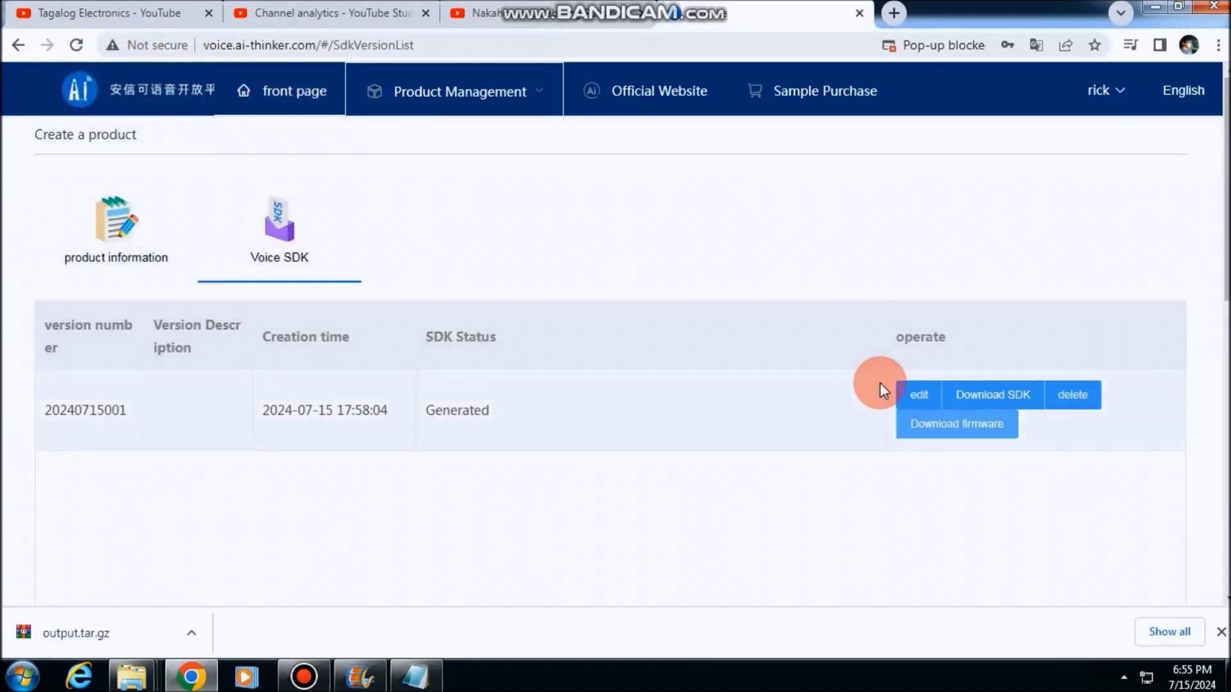
{"action": "left_click", "coordinate": [962, 426]}
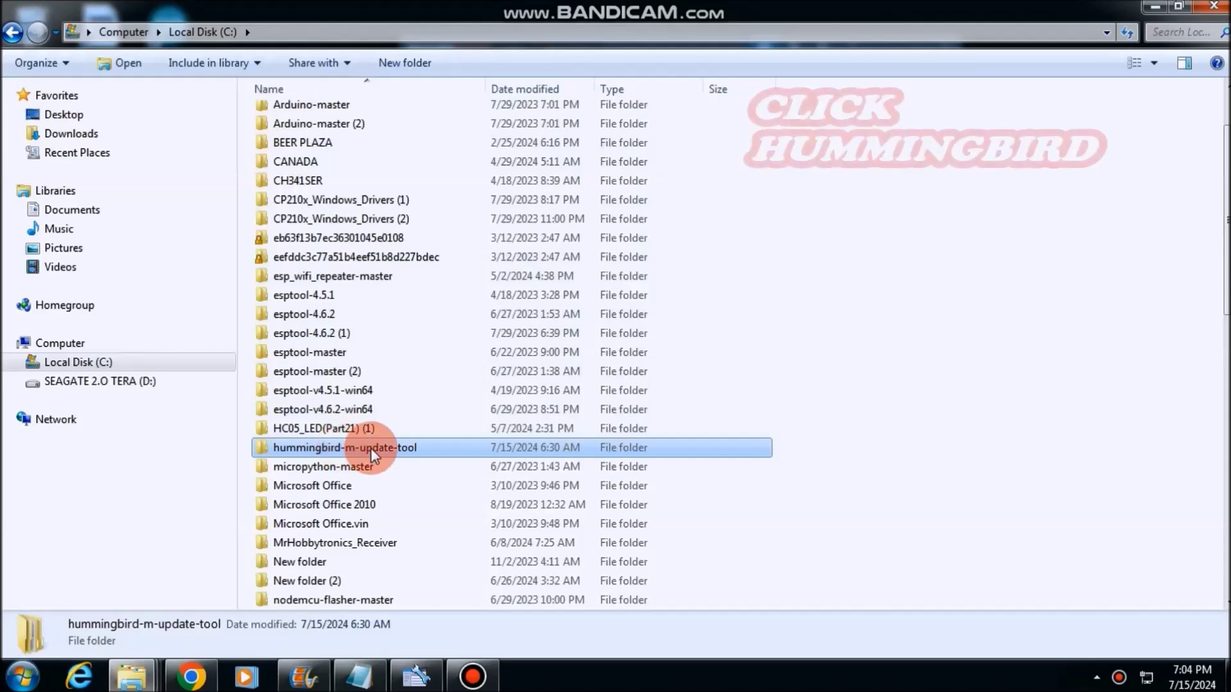
Launch UniOneUpdateTool from the Hummingbird-M-Update-Tool folder inside hummingbird-m-update-tool on Local Disk (C:).
{"action": "left_click", "coordinate": [412, 448]}
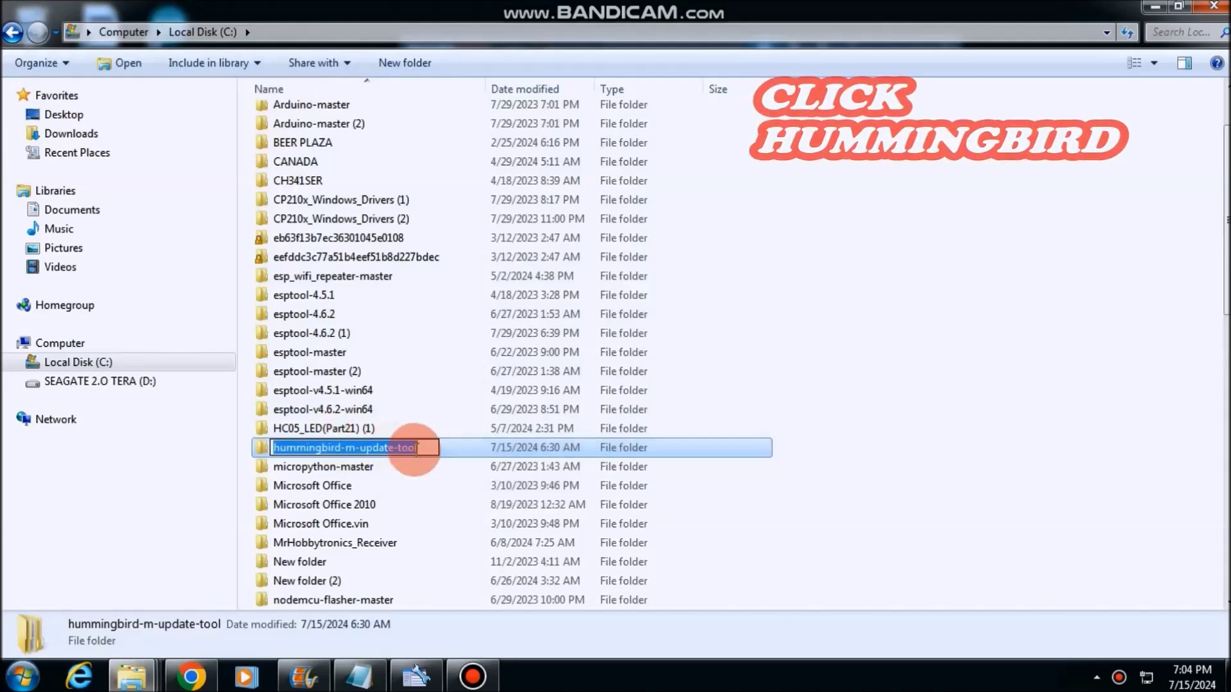
{"action": "key", "text": "Escape"}
{"action": "double_click", "coordinate": [412, 449]}
{"action": "double_click", "coordinate": [387, 122]}
{"action": "left_click", "coordinate": [356, 325]}
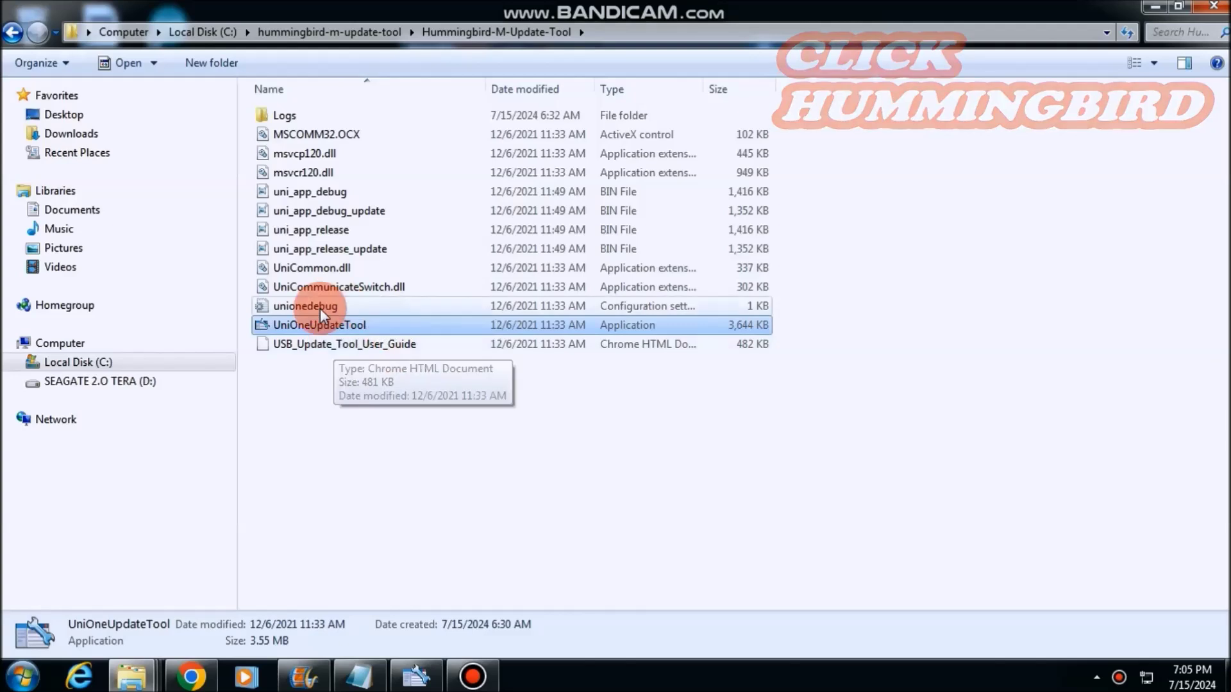
{"action": "double_click", "coordinate": [359, 325]}
{"action": "left_click", "coordinate": [663, 402]}
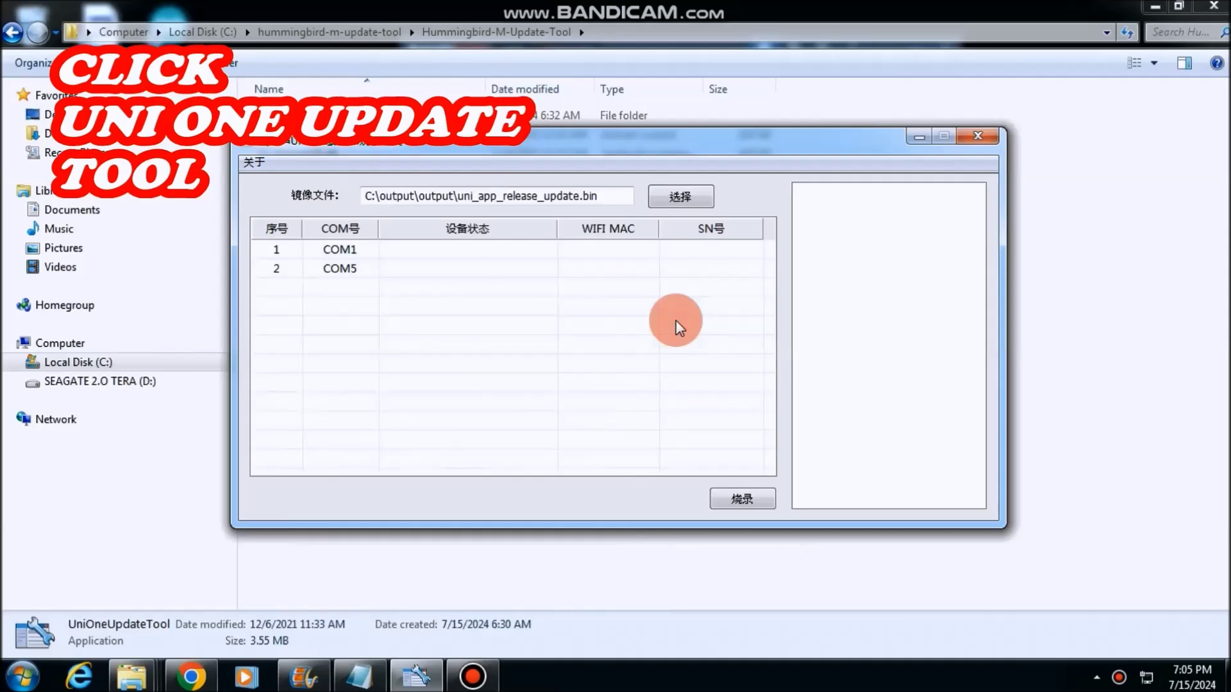
Load uni_app_release_update.bin from C:\output (1)\output as the firmware image in the update tool.
{"action": "left_click", "coordinate": [680, 197]}
{"action": "left_click", "coordinate": [458, 139]}
{"action": "left_click", "coordinate": [442, 138]}
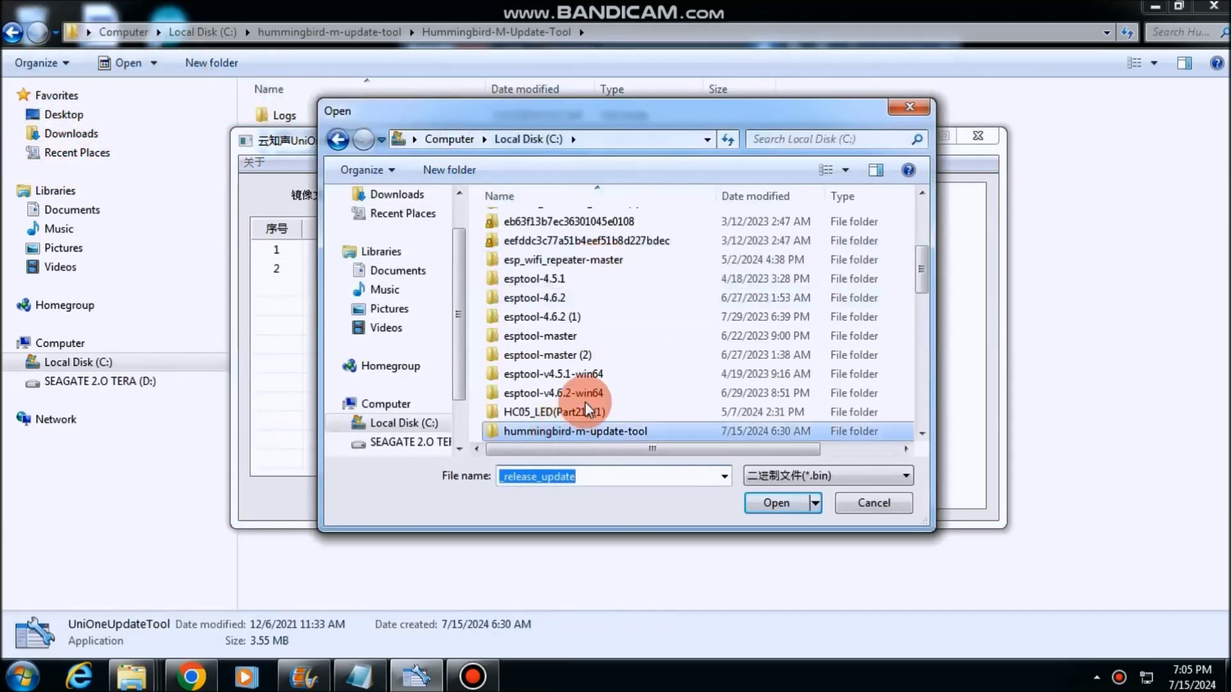
{"action": "scroll", "coordinate": [564, 412], "scroll_direction": "down", "scroll_amount": 3}
{"action": "scroll", "coordinate": [563, 401], "scroll_direction": "down", "scroll_amount": 3}
{"action": "left_click", "coordinate": [551, 274]}
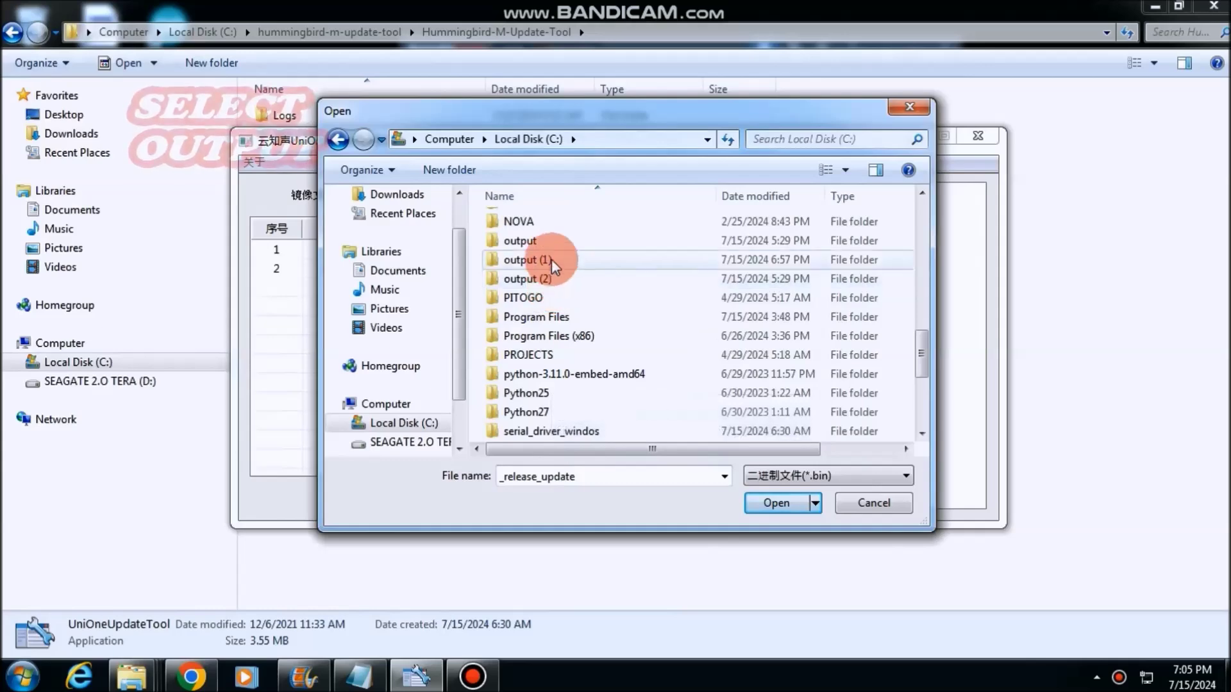
{"action": "left_click", "coordinate": [778, 502]}
{"action": "double_click", "coordinate": [556, 221]}
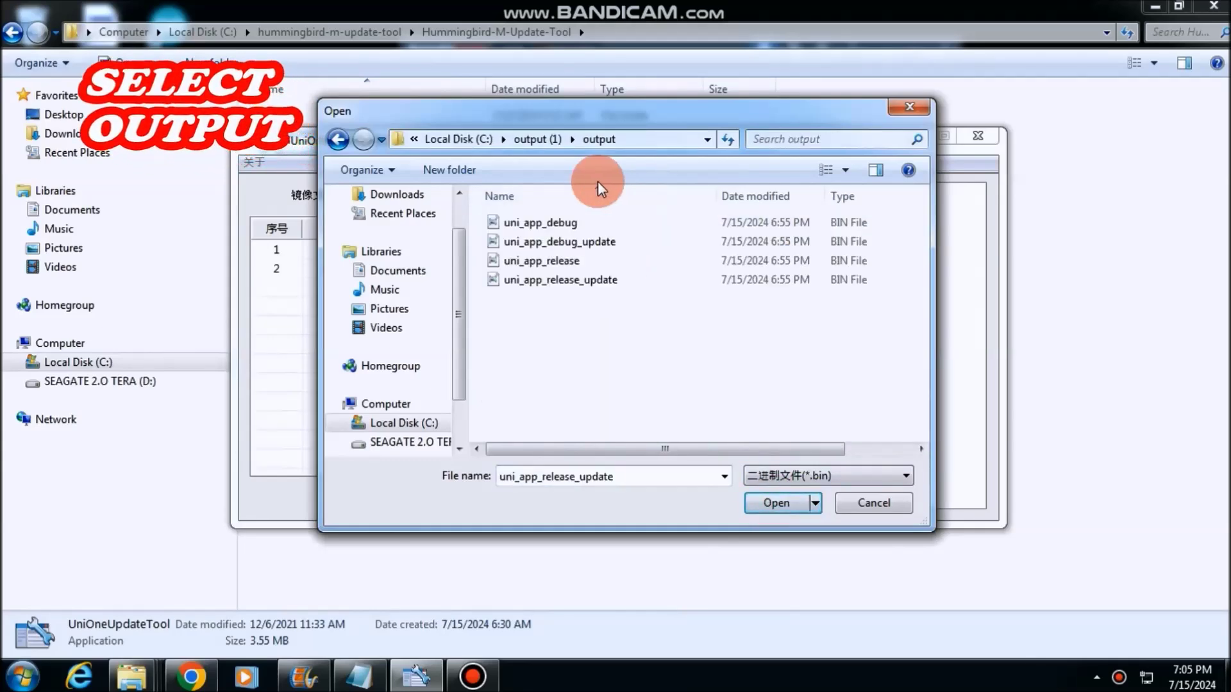
{"action": "left_click", "coordinate": [587, 281]}
{"action": "left_click", "coordinate": [778, 503]}
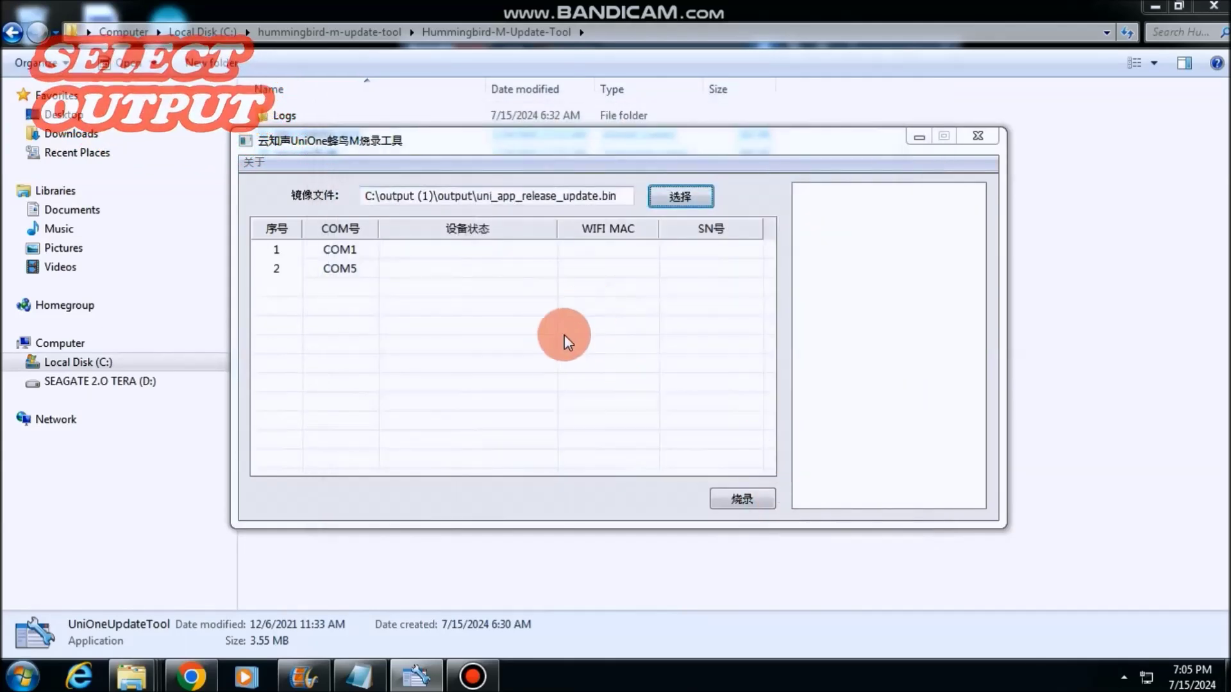